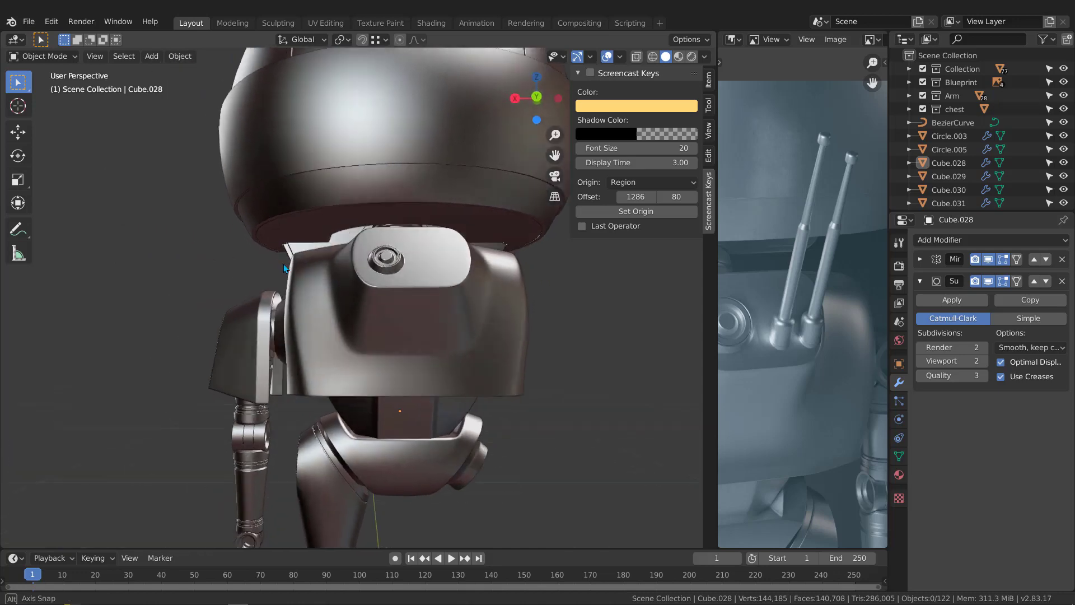
# Step: Add a cylinder mesh to the scene, working in the right orthographic view
pyautogui.press('KP_3')
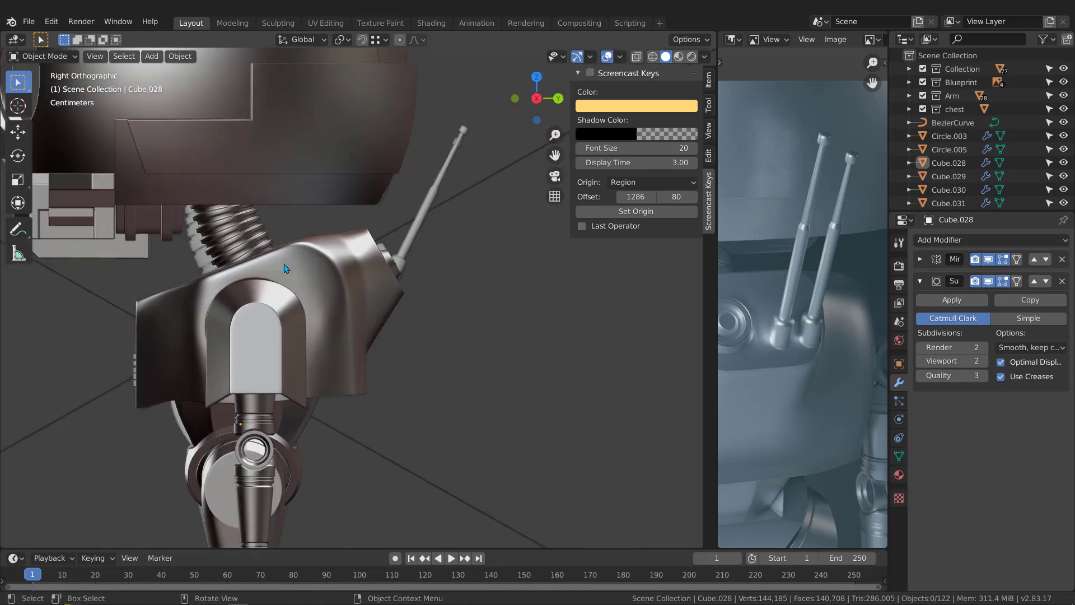
pyautogui.scroll(4, 415, 229)
pyautogui.scroll(2, 373, 269)
pyautogui.scroll(-3, 370, 269)
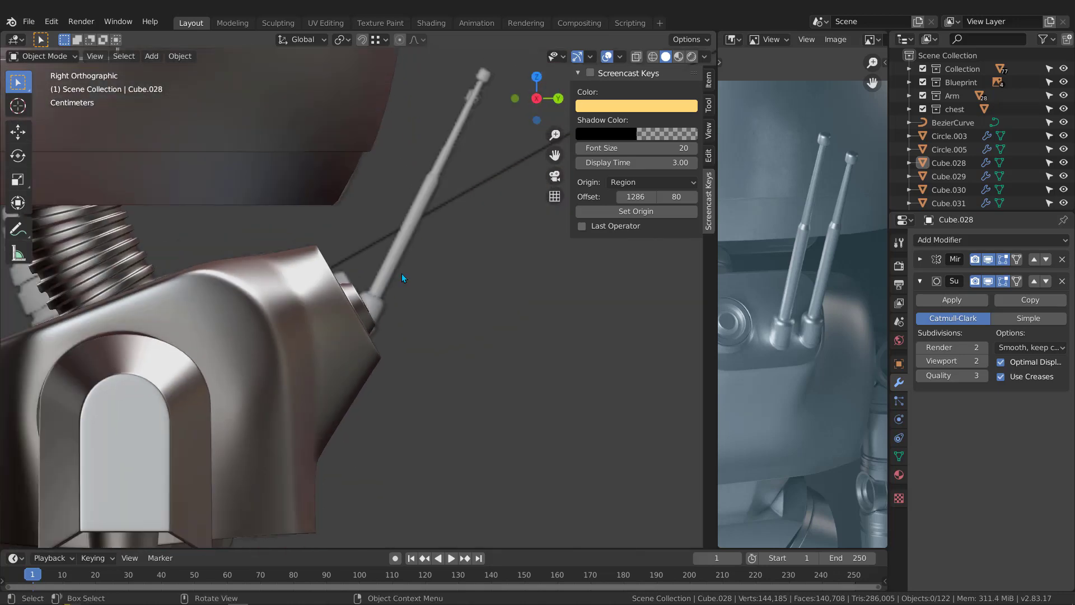
pyautogui.keyDown('shift'); pyautogui.moveTo(401, 273); pyautogui.dragTo(331, 252, button='middle'); pyautogui.keyUp('shift')
pyautogui.scroll(-3, 317, 271)
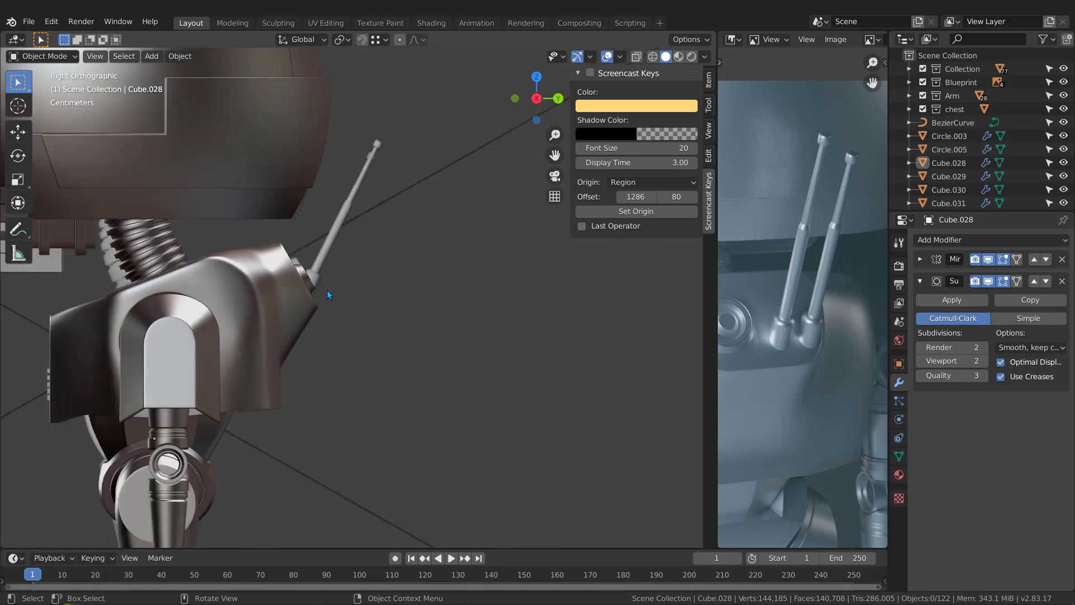
pyautogui.scroll(2, 315, 284)
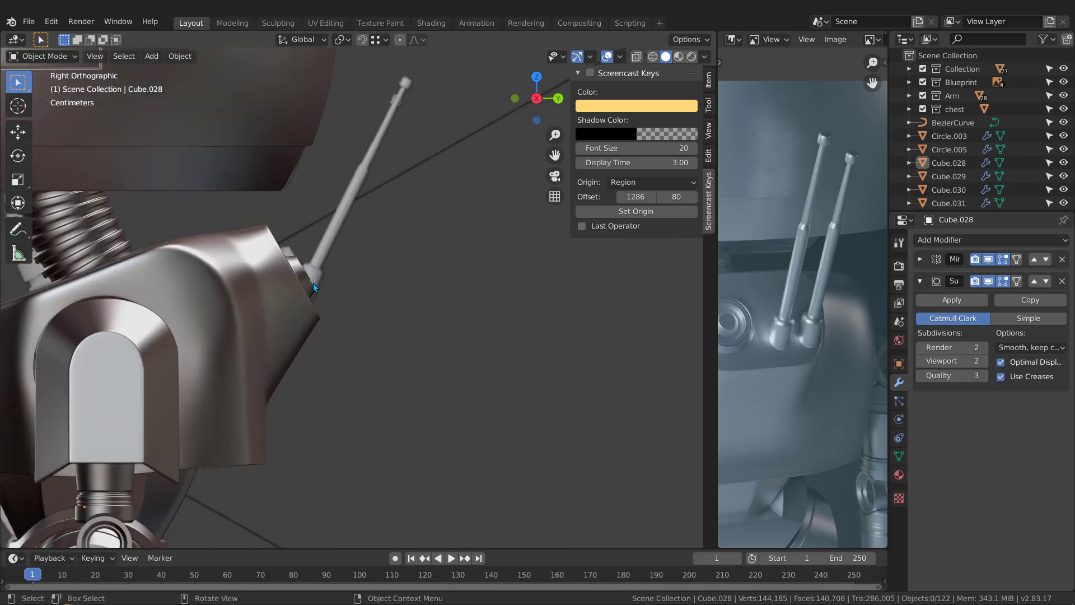
pyautogui.scroll(-2, 311, 284)
pyautogui.click(295, 277)
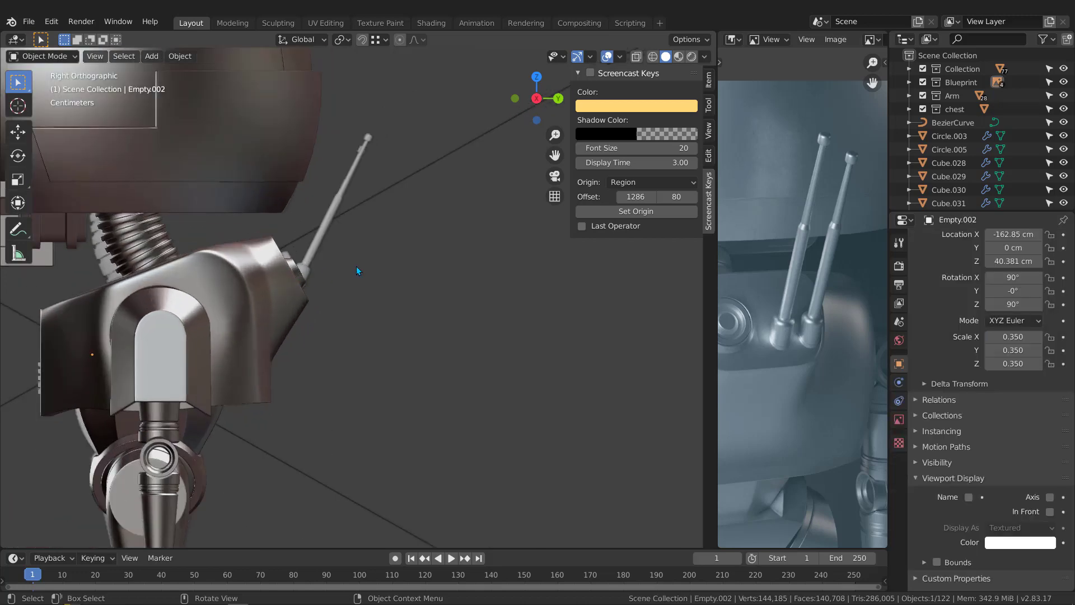
pyautogui.hotkey('shift', 'a')
pyautogui.moveTo(354, 276)
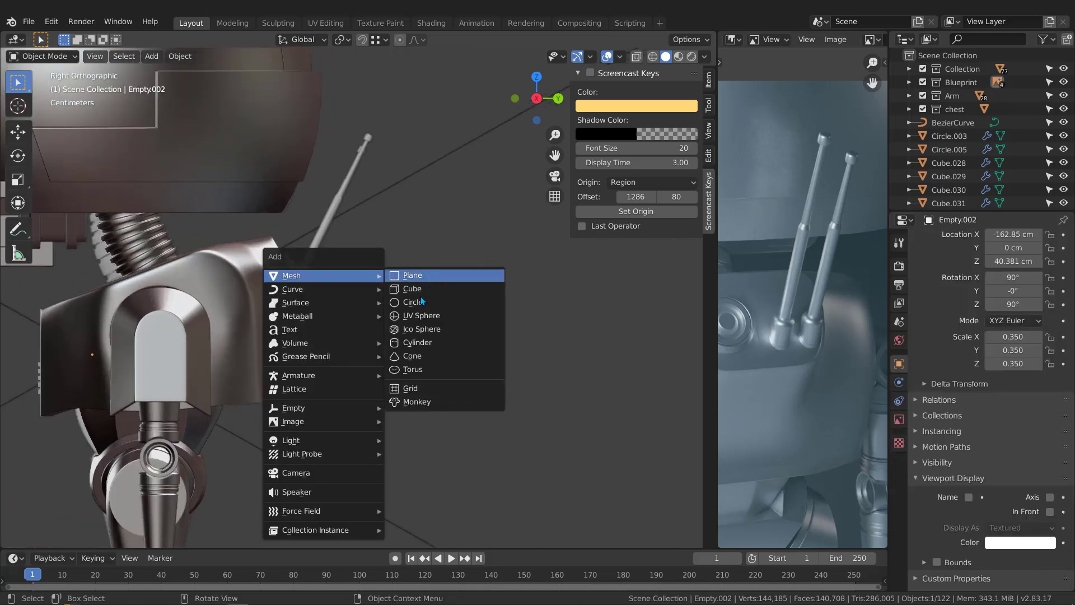
pyautogui.click(418, 346)
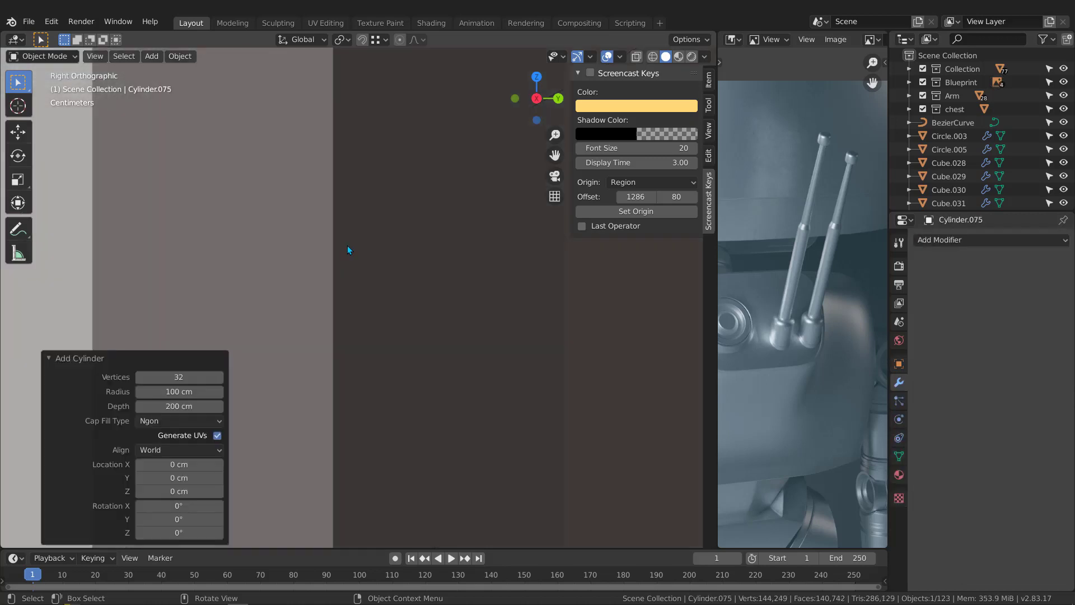
# Step: Set the new cylinder's radius to 5 cm and its depth to 5 cm
pyautogui.click(162, 390)
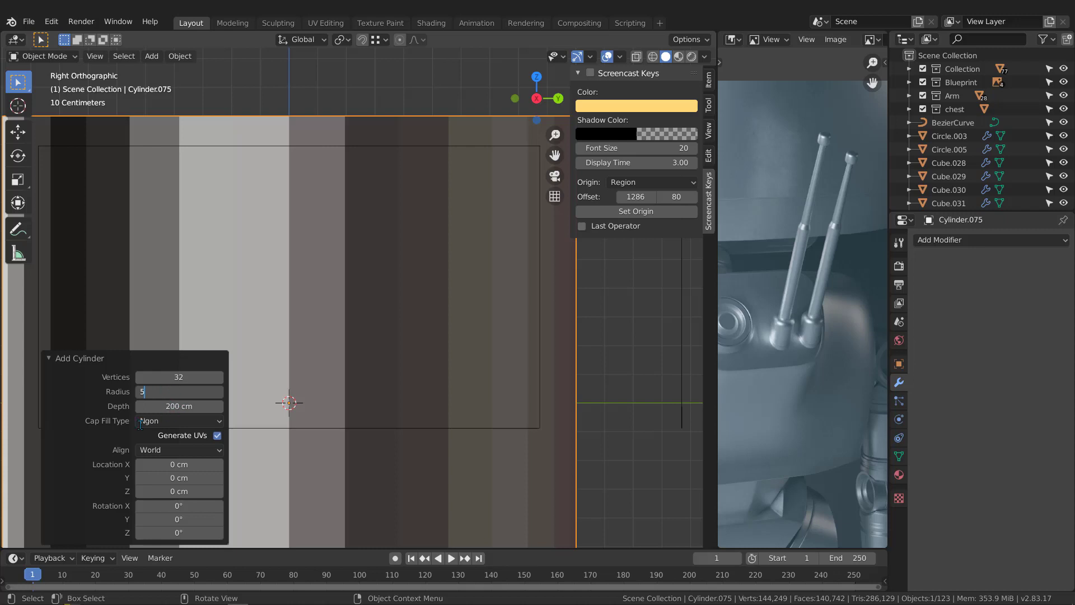
pyautogui.press('Return')
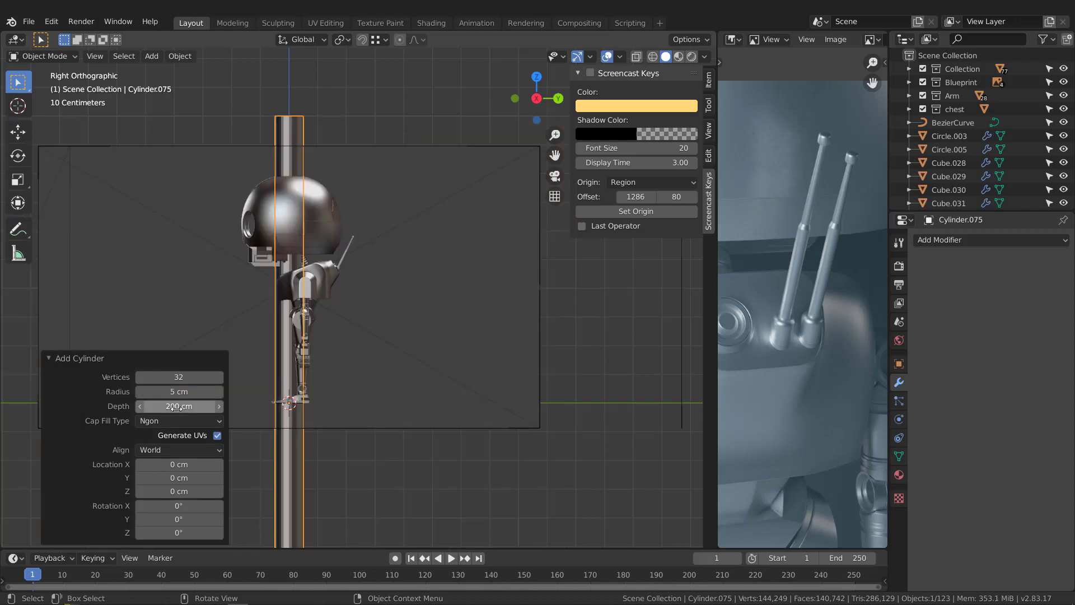
pyautogui.click(179, 411)
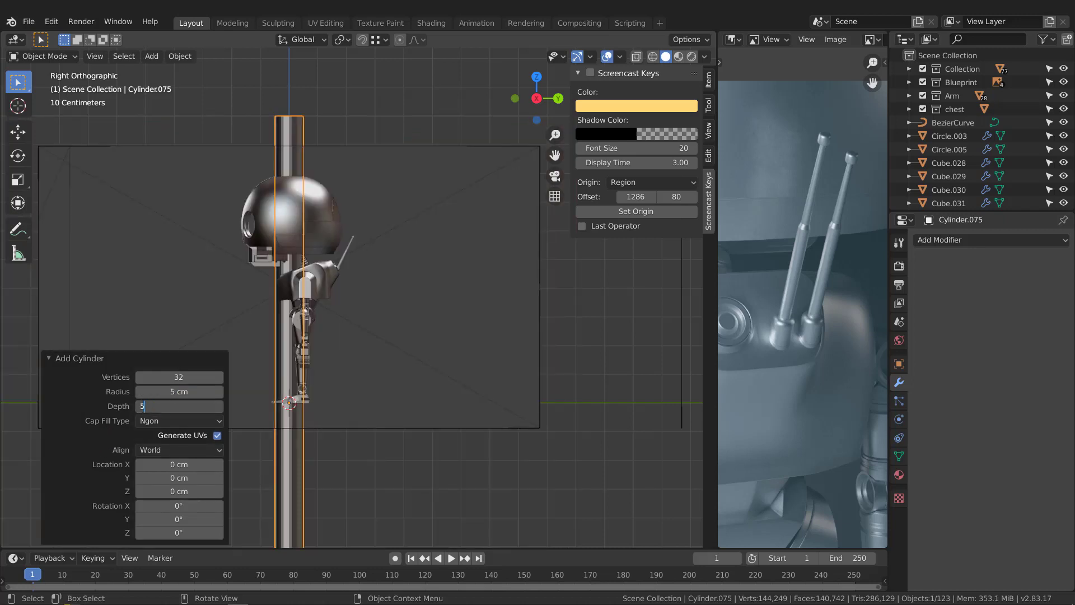
pyautogui.write('5')
pyautogui.press('Return')
# Step: Move the cylinder beside the antenna on the robot's back, about 22.1 cm along Y and 48.8 cm along Z
pyautogui.scroll(3, 336, 262)
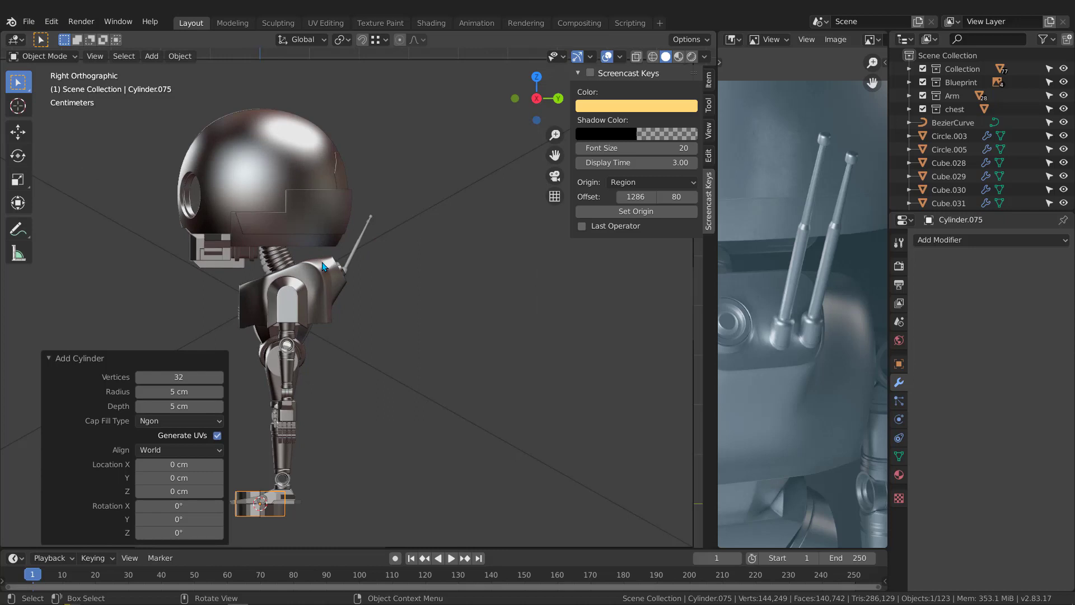
pyautogui.press('g')
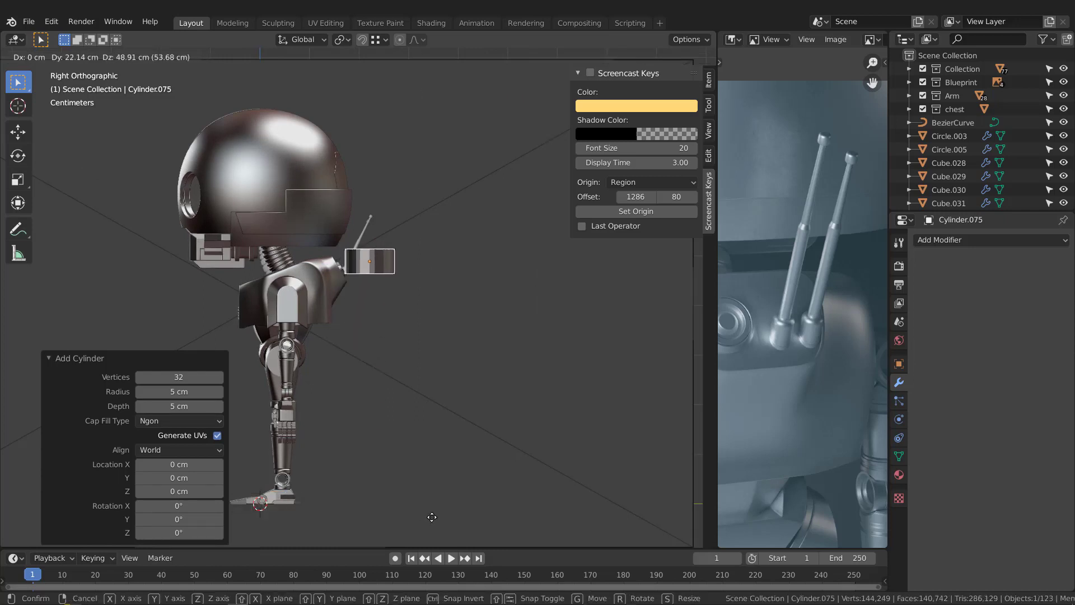
pyautogui.click(432, 519)
# Step: Stretch the cylinder along Z by about 2.945, and scale it down uniformly to about 0.144
pyautogui.scroll(5, 373, 258)
pyautogui.press('s')
pyautogui.press('z')
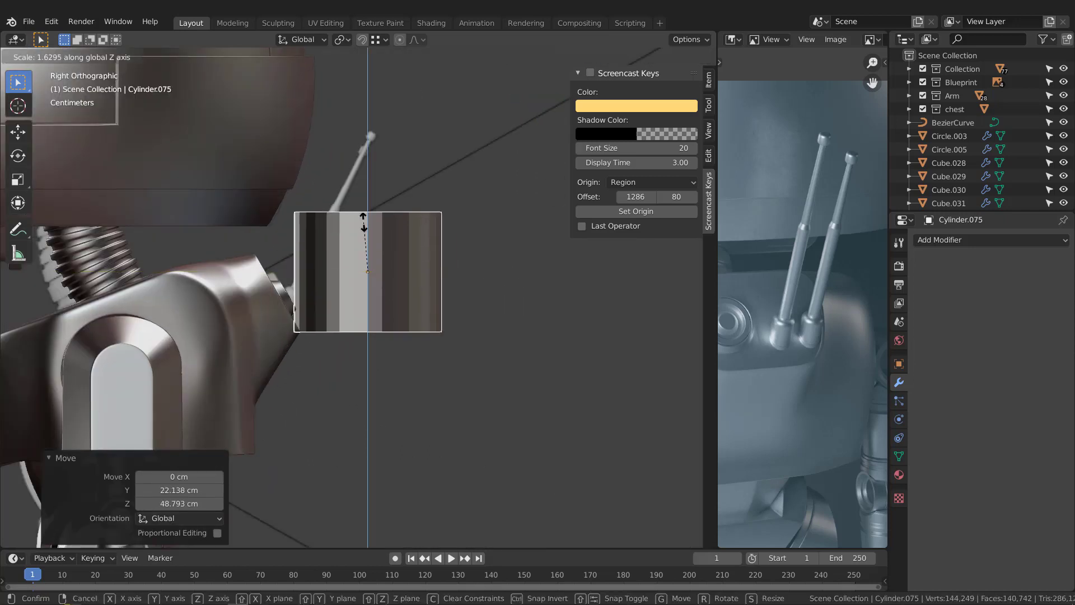
pyautogui.click(461, 327)
pyautogui.press('s')
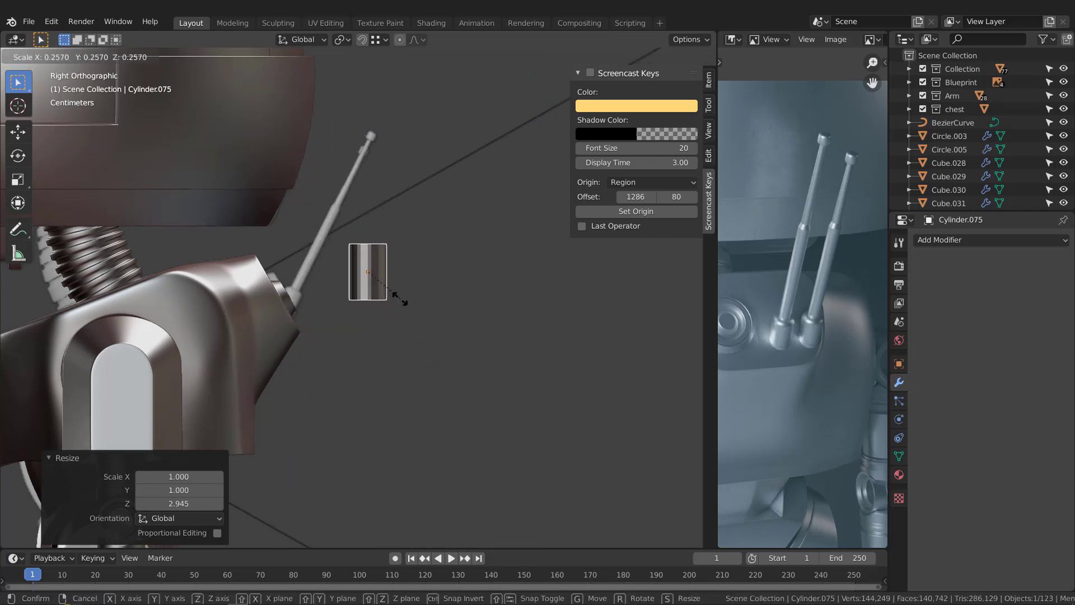
pyautogui.click(381, 291)
# Step: Move the cylinder about -2.1 cm in both Y and Z, closer to the antenna base, and enlarge it by about 1.117
pyautogui.scroll(2, 379, 292)
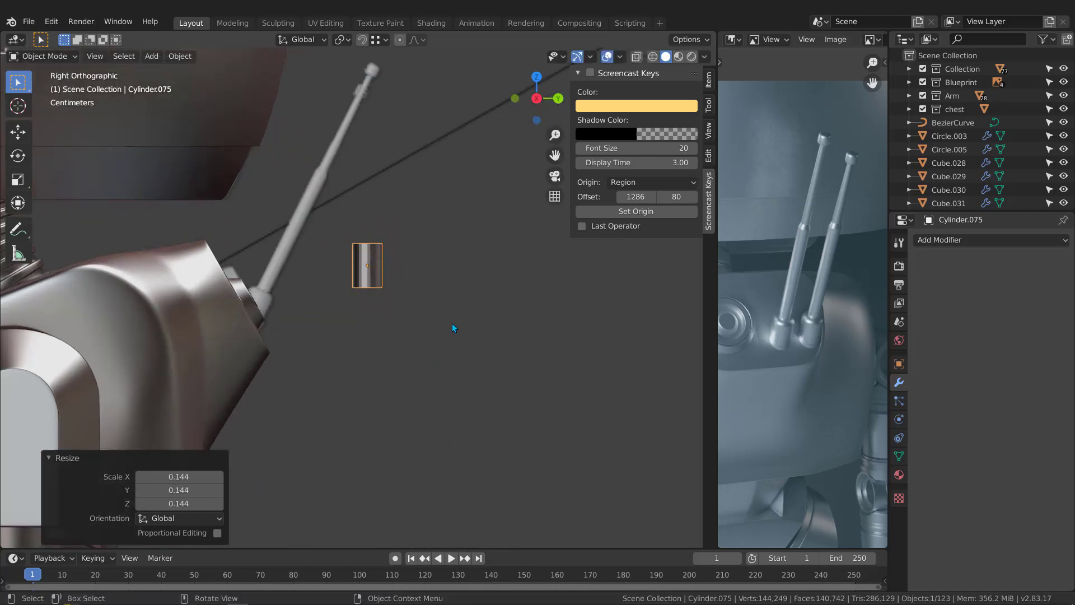
pyautogui.press('g')
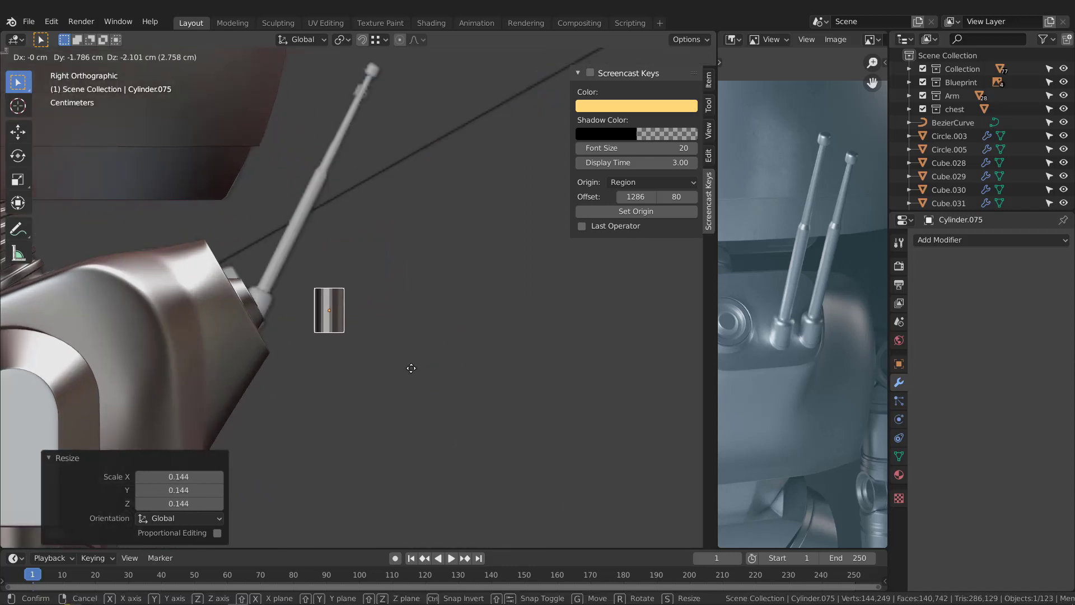
pyautogui.click(389, 382)
pyautogui.scroll(3, 389, 381)
pyautogui.press('s')
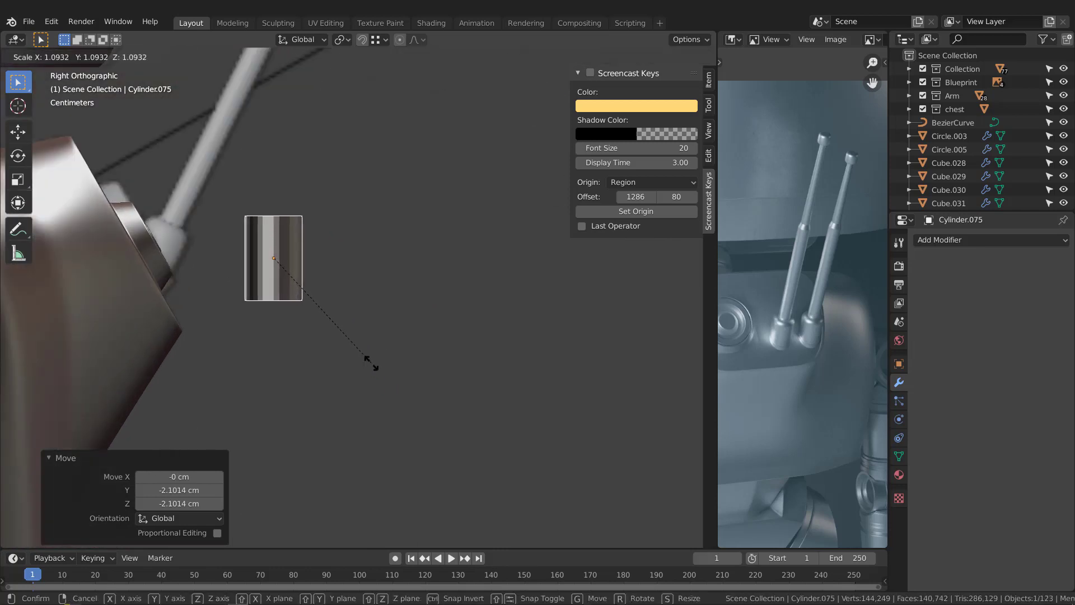
pyautogui.click(373, 364)
pyautogui.moveTo(374, 364); pyautogui.dragTo(328, 210, button='middle')
pyautogui.press('KP_Decimal')
pyautogui.scroll(-8, 279, 364)
pyautogui.scroll(3, 273, 368)
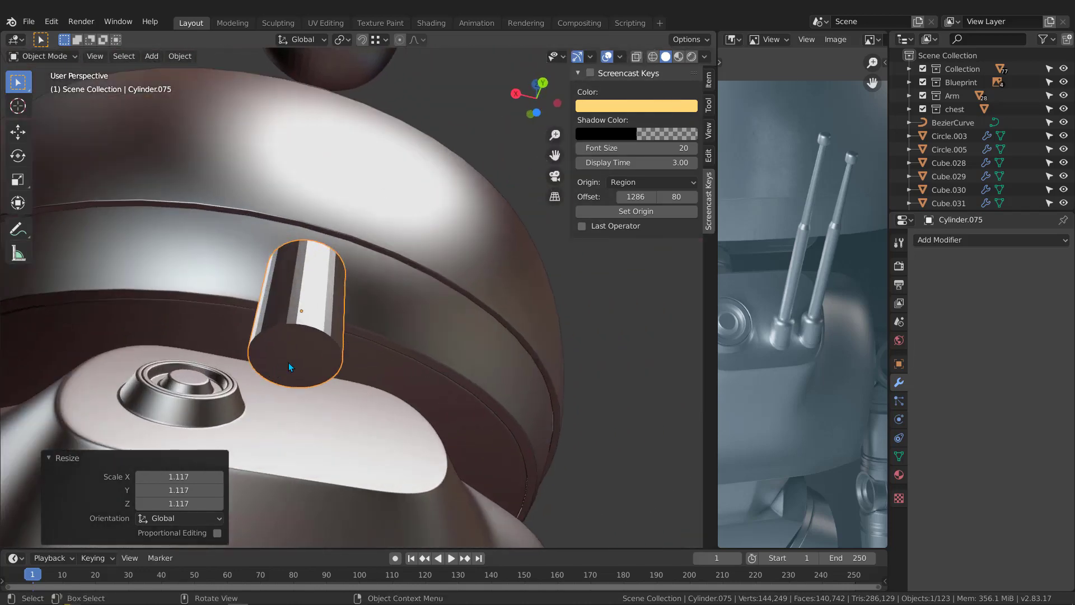
pyautogui.press('3')
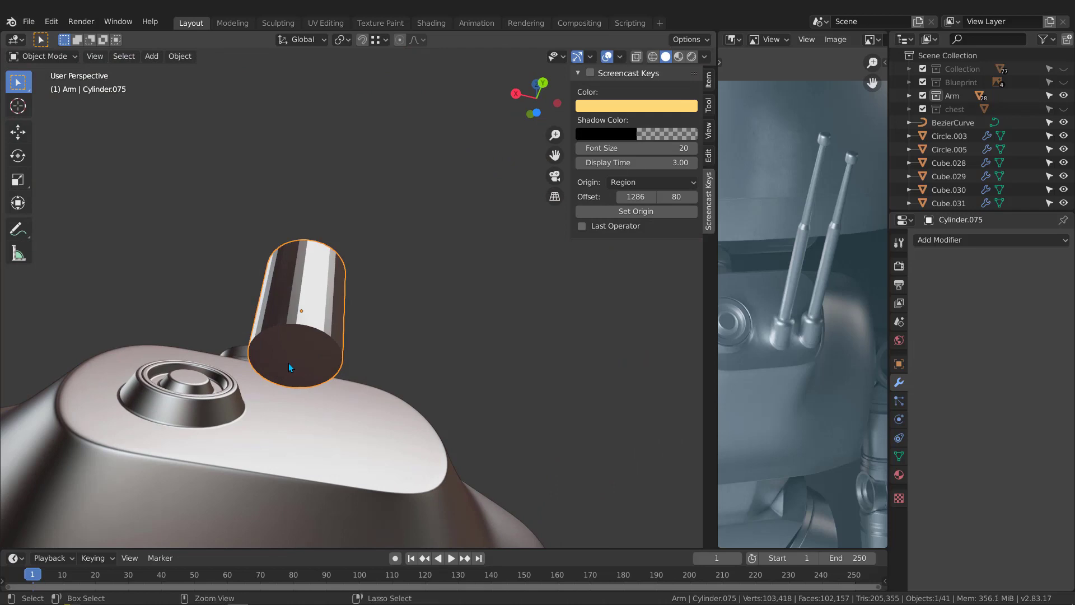
pyautogui.hotkey('ctrl', '1')
pyautogui.hotkey('ctrl', 'z')
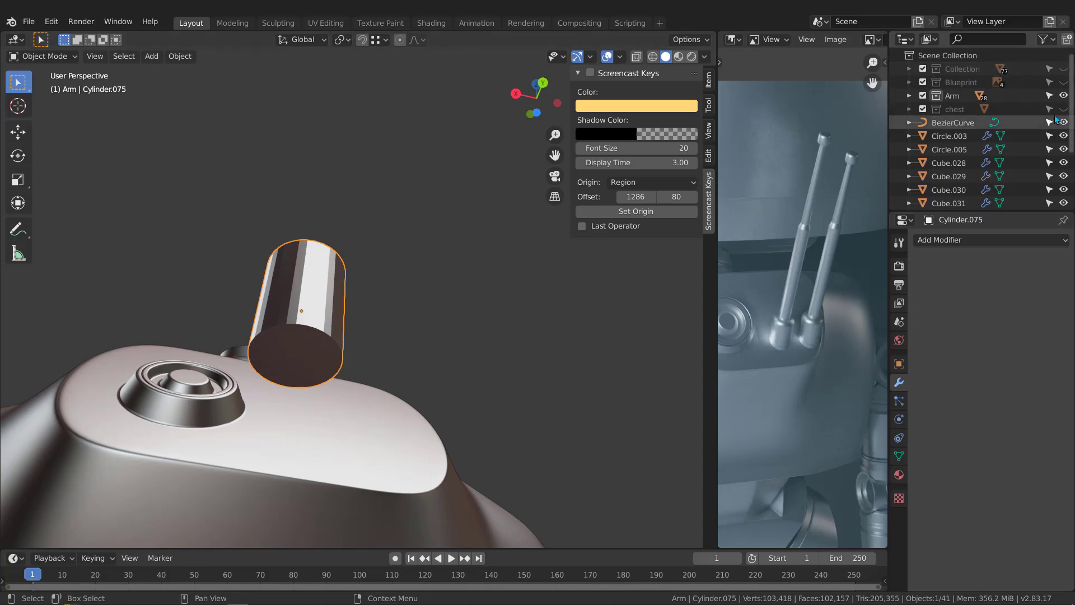
pyautogui.click(1064, 82)
pyautogui.click(1063, 69)
pyautogui.scroll(-4, 1029, 128)
pyautogui.scroll(3, 1029, 127)
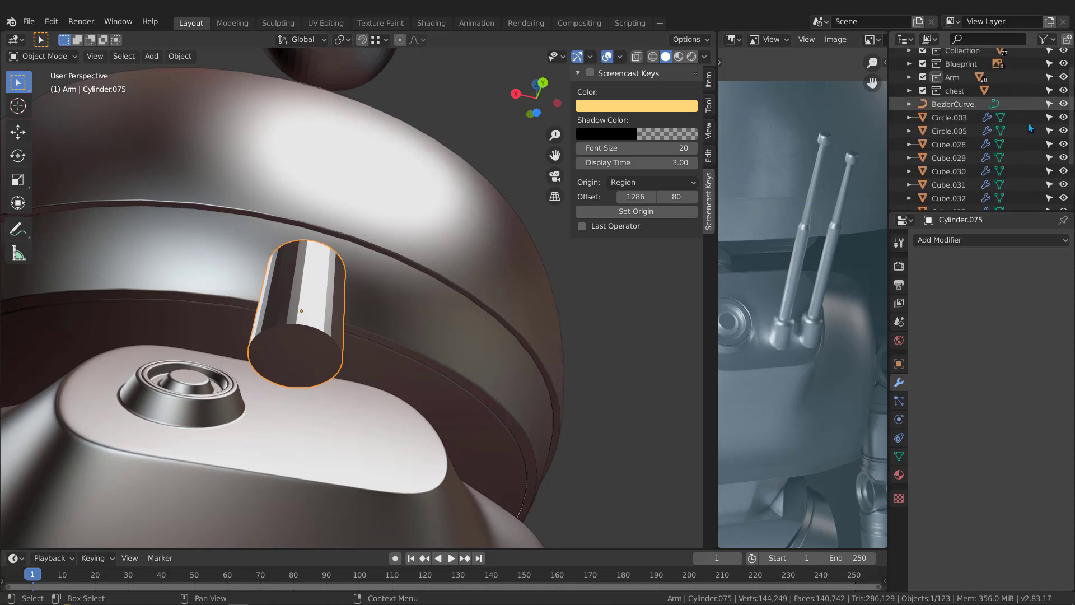
pyautogui.scroll(2, 1030, 129)
# Step: Delete the bottom cap face of the cylinder in Edit Mode
pyautogui.moveTo(305, 291); pyautogui.dragTo(314, 269, button='middle')
pyautogui.scroll(-4, 304, 348)
pyautogui.scroll(3, 305, 344)
pyautogui.press('Tab')
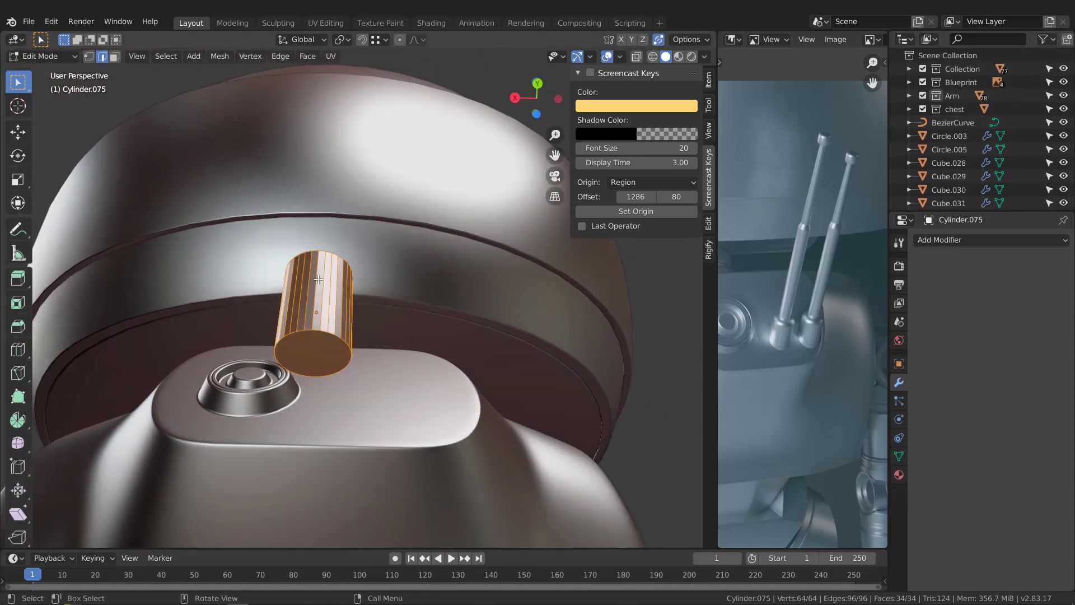
pyautogui.press('3')
pyautogui.click(312, 337)
pyautogui.moveTo(313, 337); pyautogui.dragTo(314, 330, button='middle')
pyautogui.press('x')
pyautogui.press('f')
# Step: Select the edge loop around the cylinder's top cap
pyautogui.moveTo(363, 281); pyautogui.dragTo(480, 281, button='middle')
pyautogui.scroll(4, 337, 259)
pyautogui.scroll(1, 343, 262)
pyautogui.keyDown('alt'); pyautogui.click(341, 238); pyautogui.keyUp('alt')
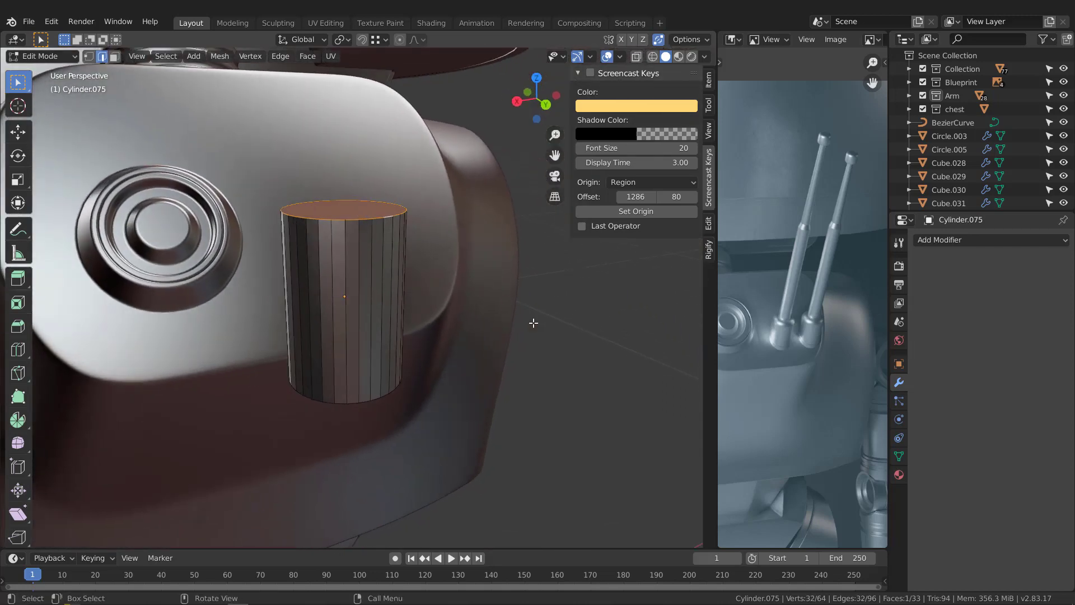
pyautogui.hotkey('ctrl', 'b')
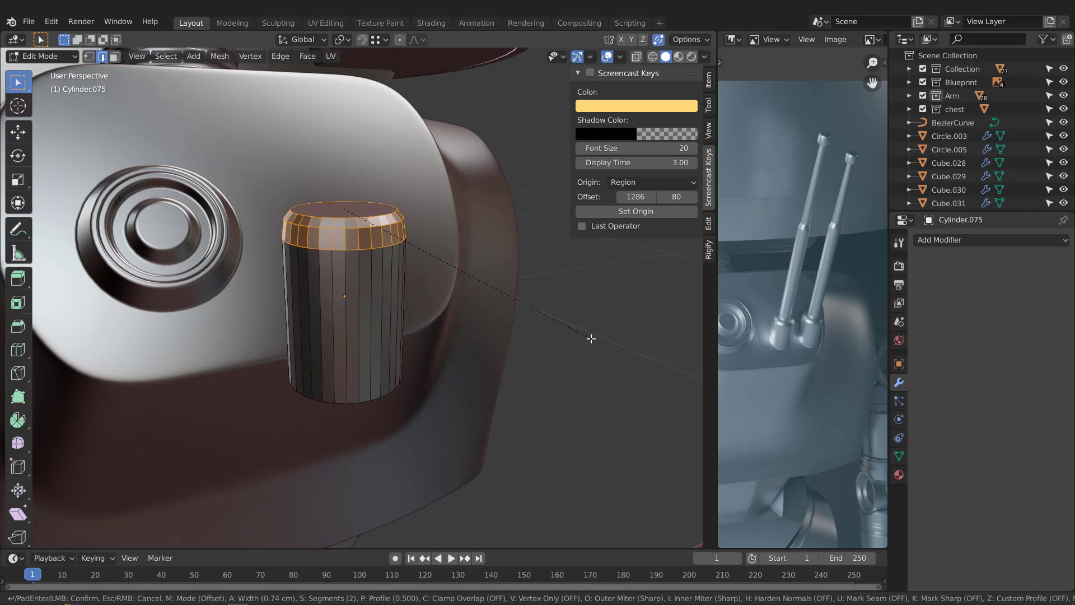
pyautogui.scroll(4, 589, 338)
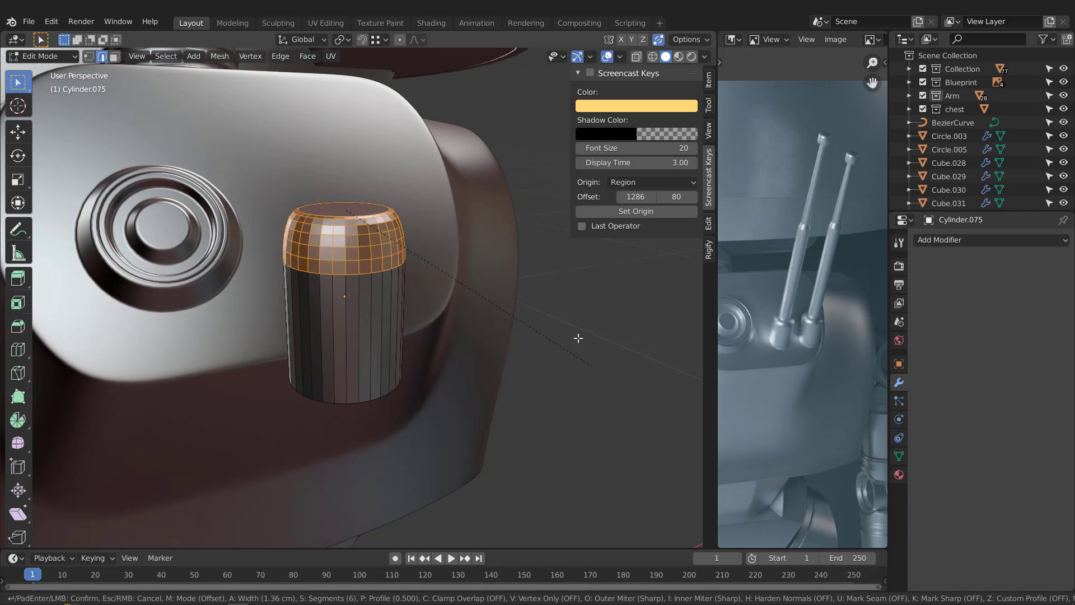
pyautogui.rightClick(557, 340)
# Step: Apply the cylinder's scale in Object Mode
pyautogui.moveTo(465, 290); pyautogui.dragTo(401, 250, button='middle')
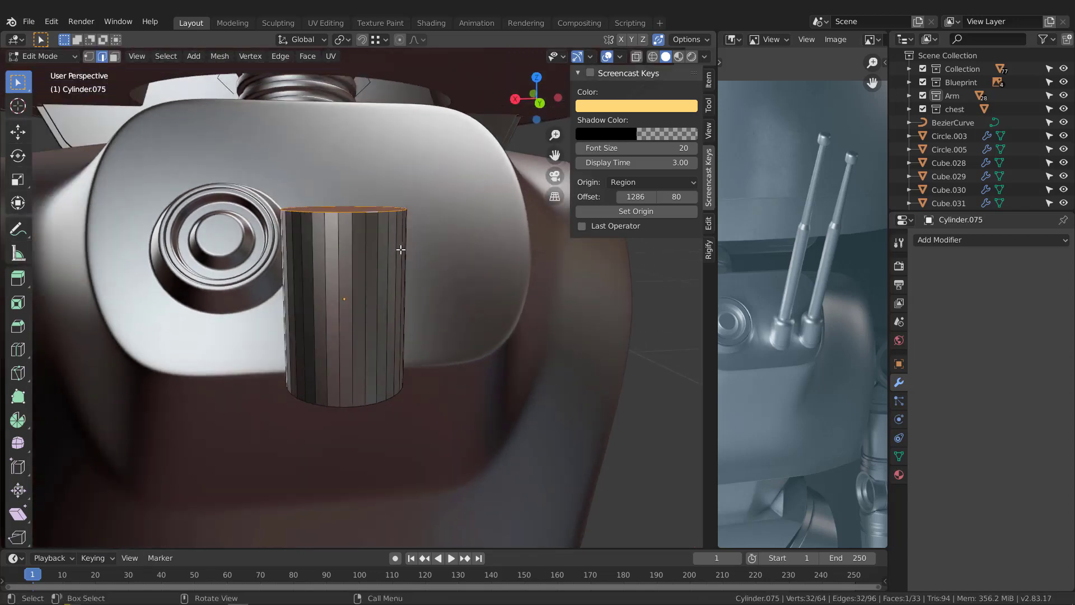
pyautogui.press('Tab')
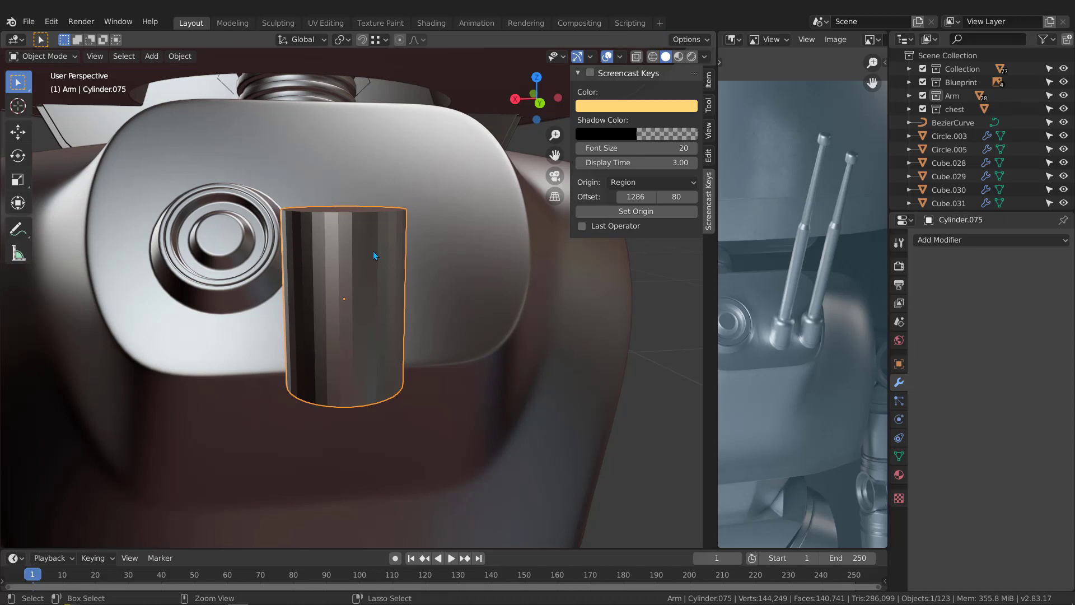
pyautogui.hotkey('ctrl', 'a')
pyautogui.click(299, 119)
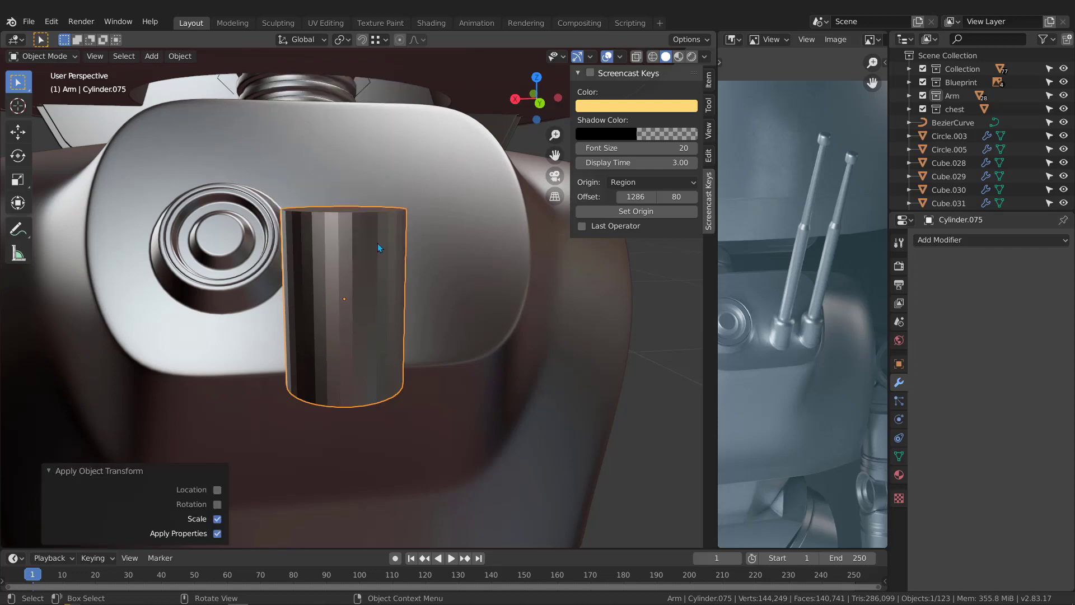
# Step: Bevel the cylinder's top edge loop about 0.25 cm wide with 5 segments
pyautogui.moveTo(377, 243); pyautogui.dragTo(539, 289, button='middle')
pyautogui.press('Tab')
pyautogui.hotkey('ctrl', 'b')
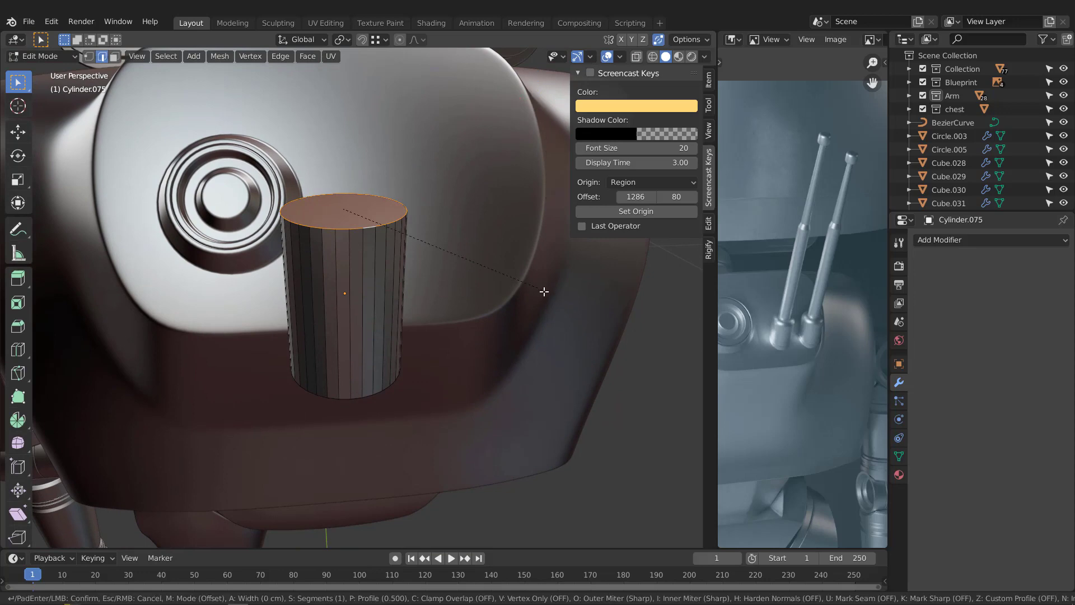
pyautogui.scroll(3, 556, 300)
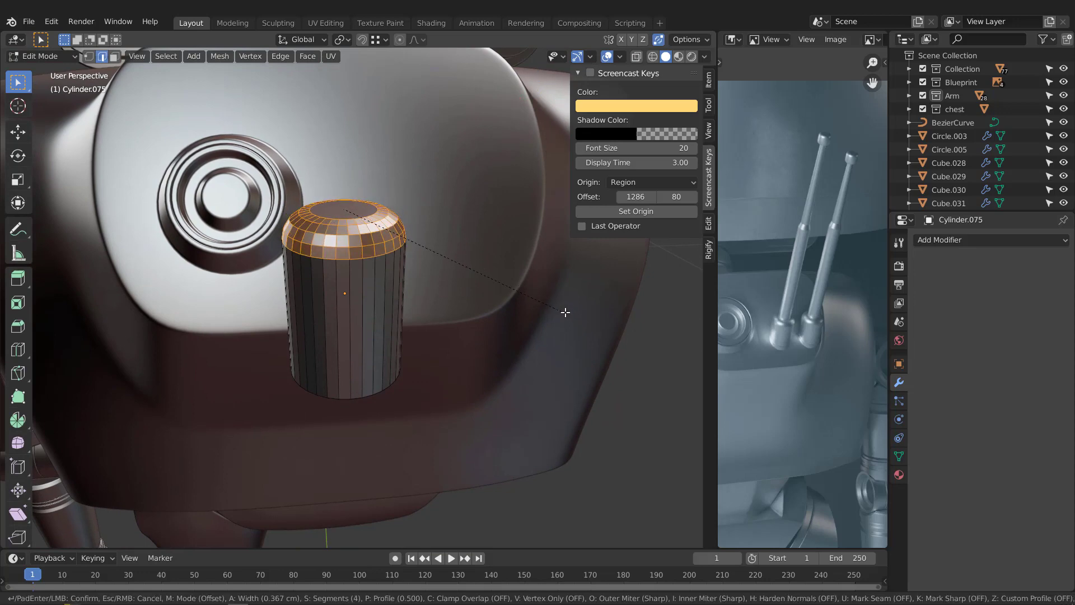
pyautogui.scroll(1, 562, 299)
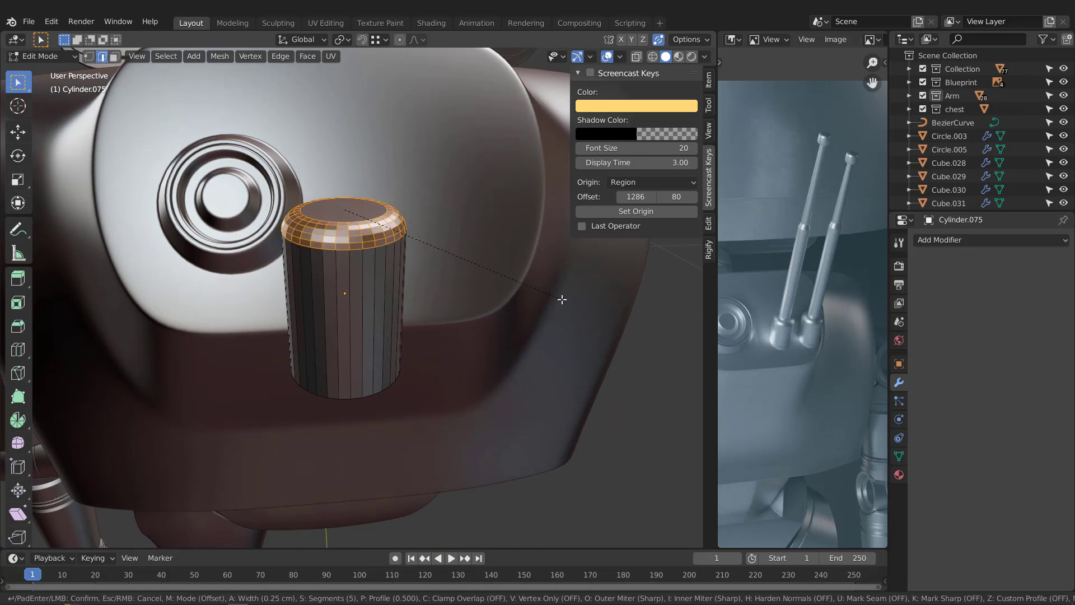
pyautogui.click(563, 299)
# Step: Inset the cylinder's top cap face by about 0.17 cm
pyautogui.moveTo(340, 200); pyautogui.dragTo(489, 282, button='middle')
pyautogui.scroll(2, 343, 209)
pyautogui.press('3')
pyautogui.click(357, 211)
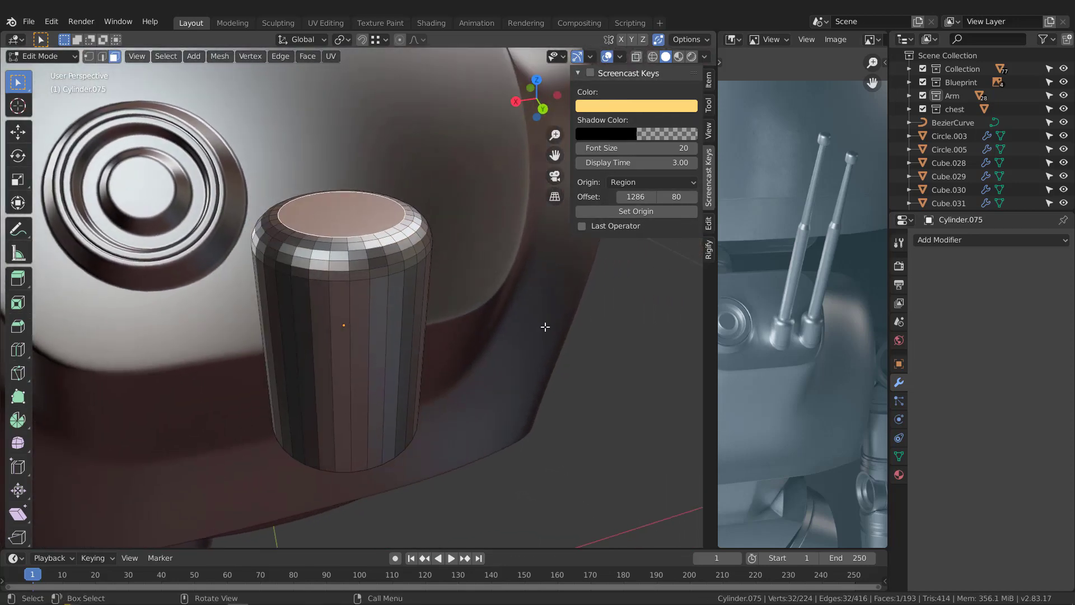
pyautogui.press('i')
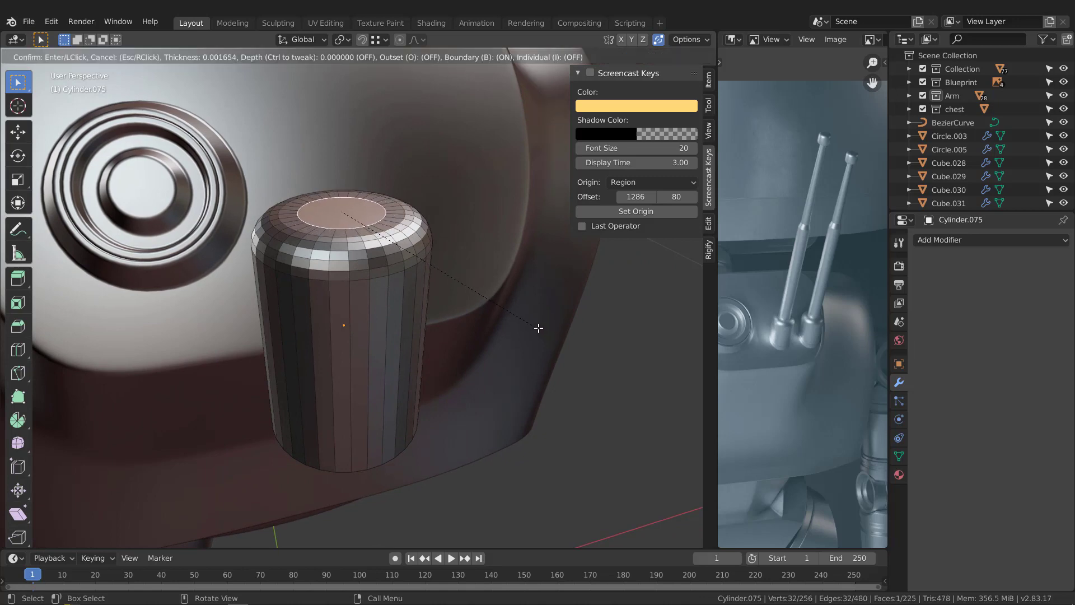
pyautogui.click(530, 325)
# Step: Extrude the inset top face upward about 3.86 cm to form the antenna's lower rod
pyautogui.moveTo(531, 324); pyautogui.dragTo(418, 280, button='middle')
pyautogui.scroll(-4, 401, 239)
pyautogui.press('e')
pyautogui.click(413, 125)
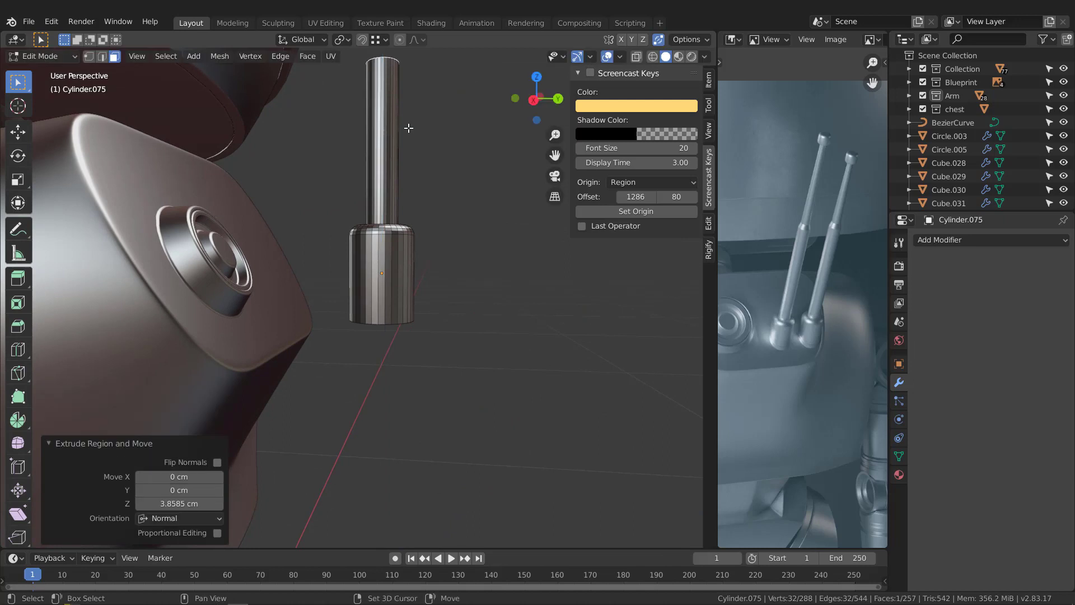
pyautogui.moveTo(413, 125); pyautogui.dragTo(406, 270, button='middle')
pyautogui.press('KP_3')
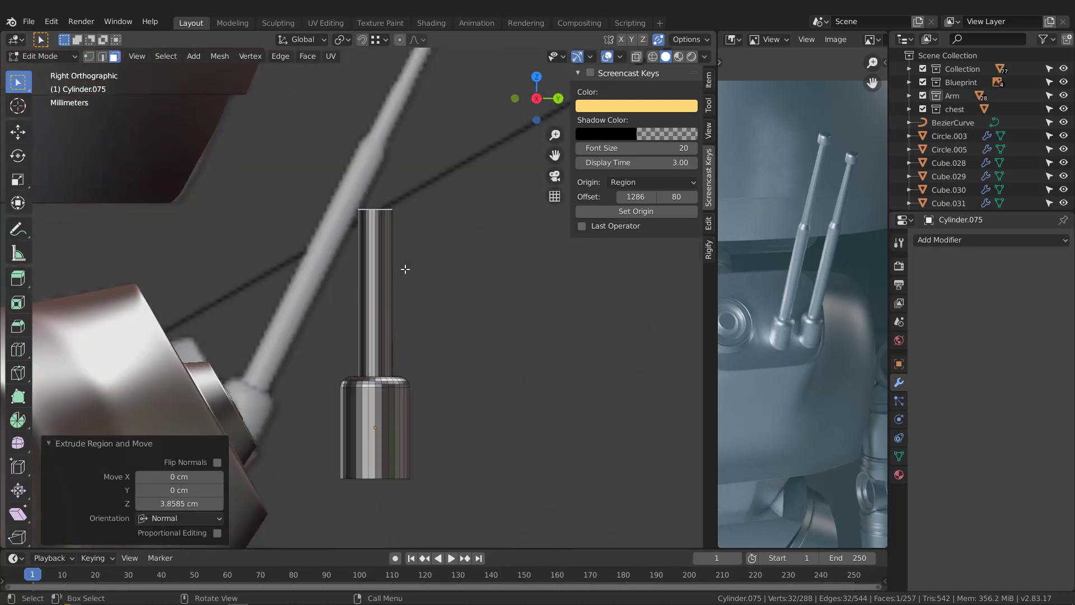
# Step: Raise the lower rod's top face about 1.54 cm along Z to lengthen the rod
pyautogui.press('g')
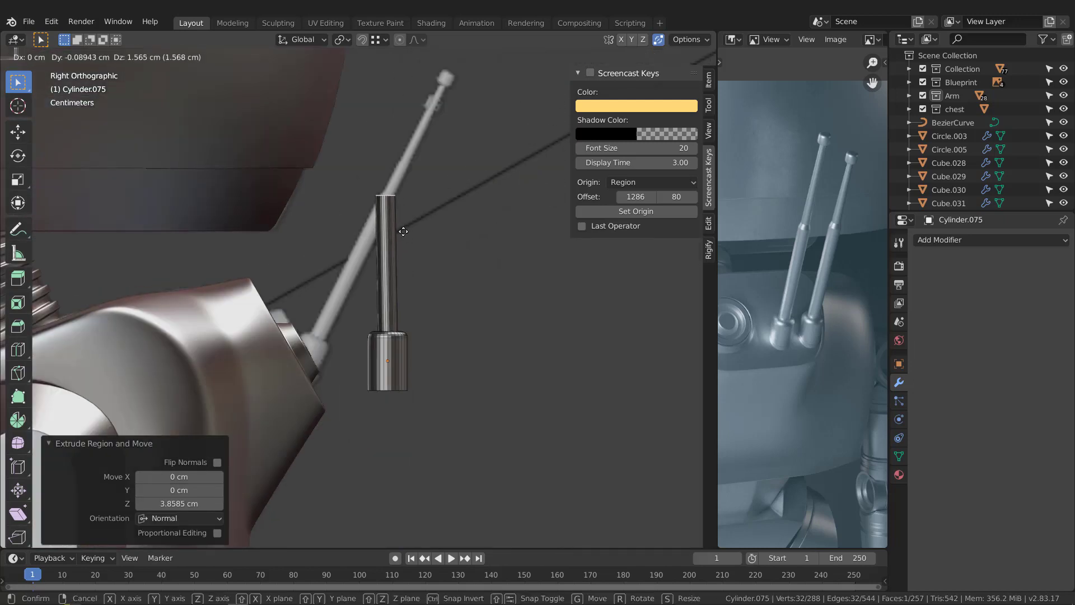
pyautogui.press('z')
pyautogui.click(407, 234)
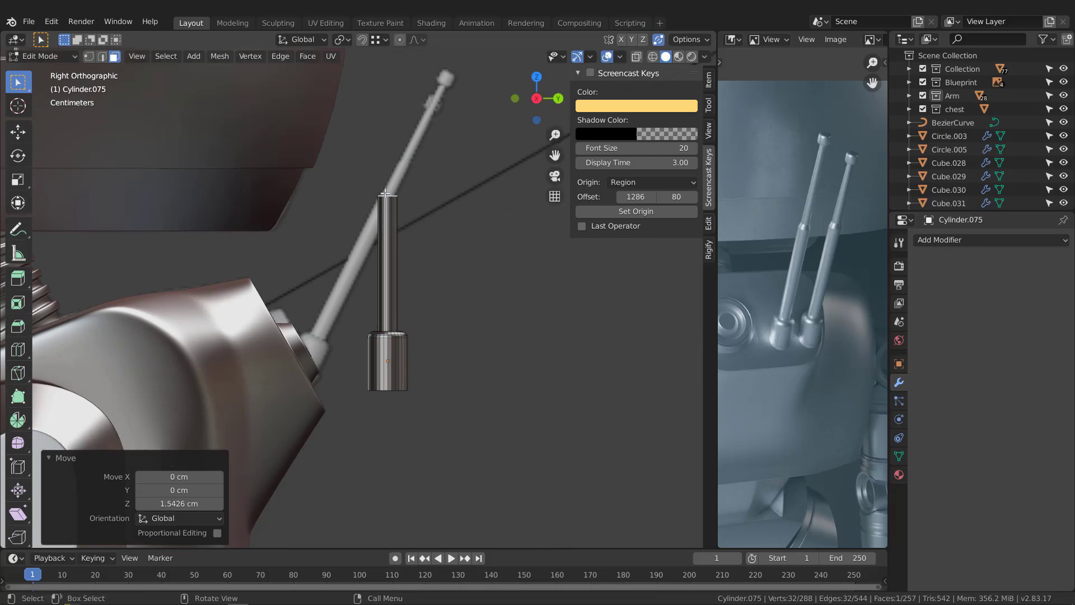
# Step: Extrude the rod's top face up about 0.54 cm and scale it to about 0.655 to form a taper
pyautogui.scroll(3, 385, 194)
pyautogui.scroll(-2, 413, 234)
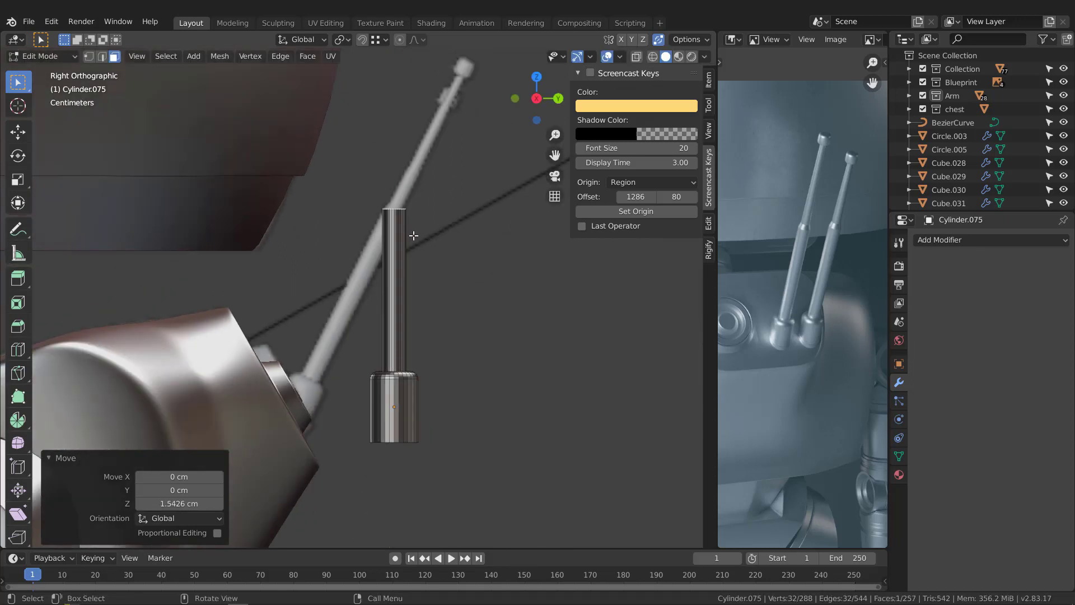
pyautogui.press('e')
pyautogui.click(413, 218)
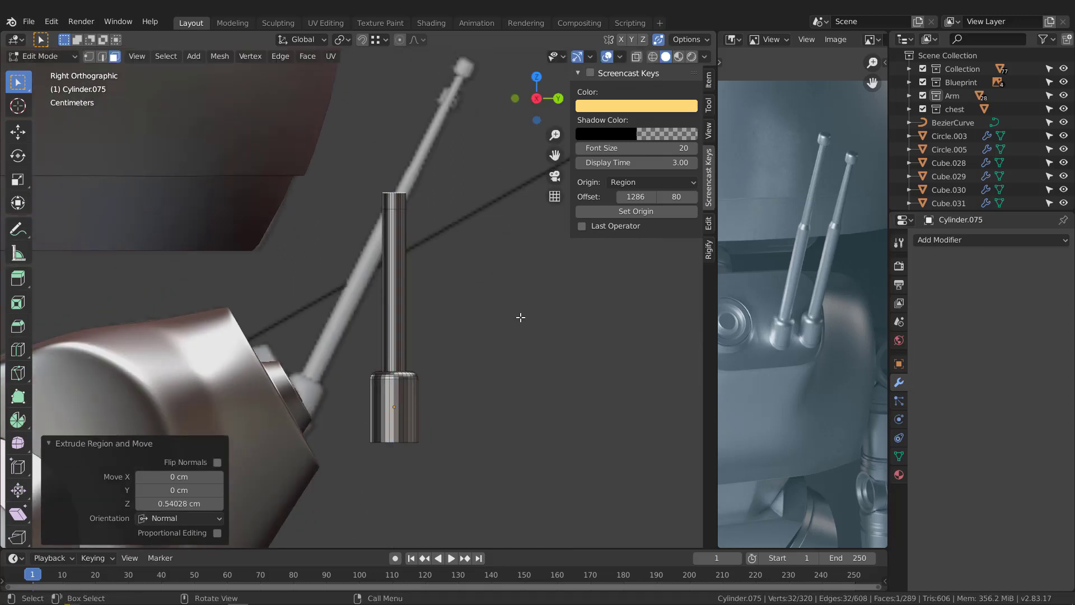
pyautogui.press('s')
pyautogui.click(488, 279)
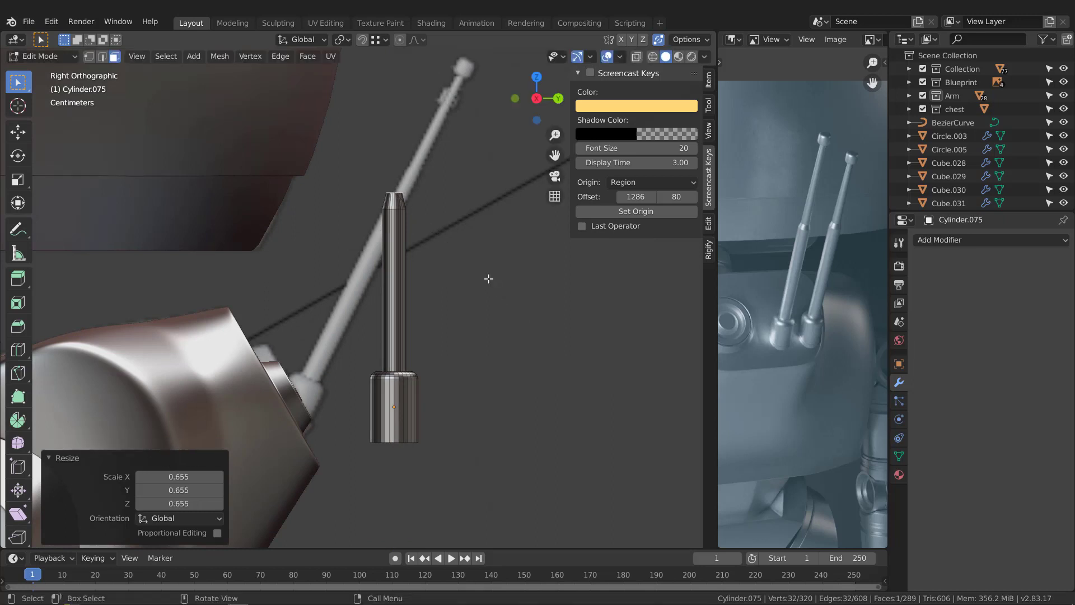
# Step: Lower the taper's top face about 0.2 cm along Z and scale it up by about 1.07
pyautogui.press('g')
pyautogui.press('y')
pyautogui.press('z')
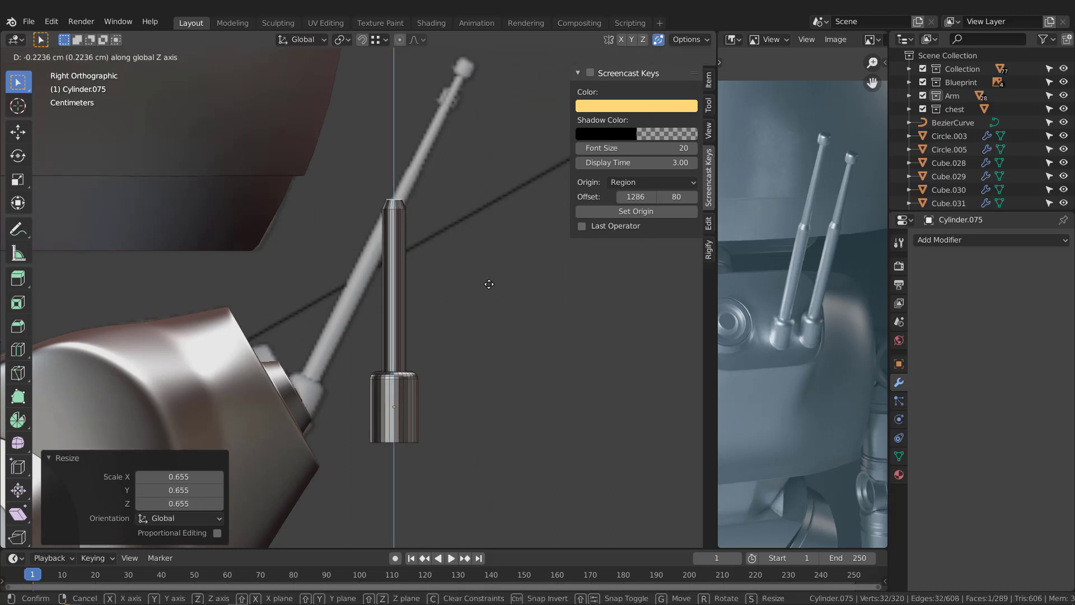
pyautogui.rightClick(488, 283)
pyautogui.press('s')
pyautogui.click(498, 291)
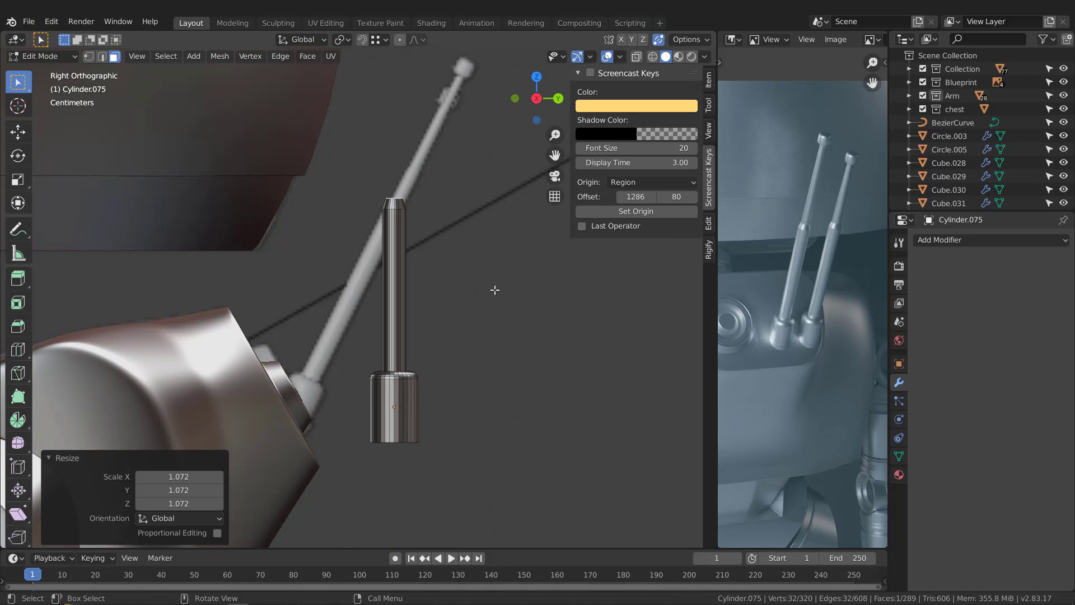
# Step: Extrude the taper's top face up about 6.81 cm as the thin upper rod and scale its end to about 0.676
pyautogui.scroll(-3, 495, 290)
pyautogui.press('e')
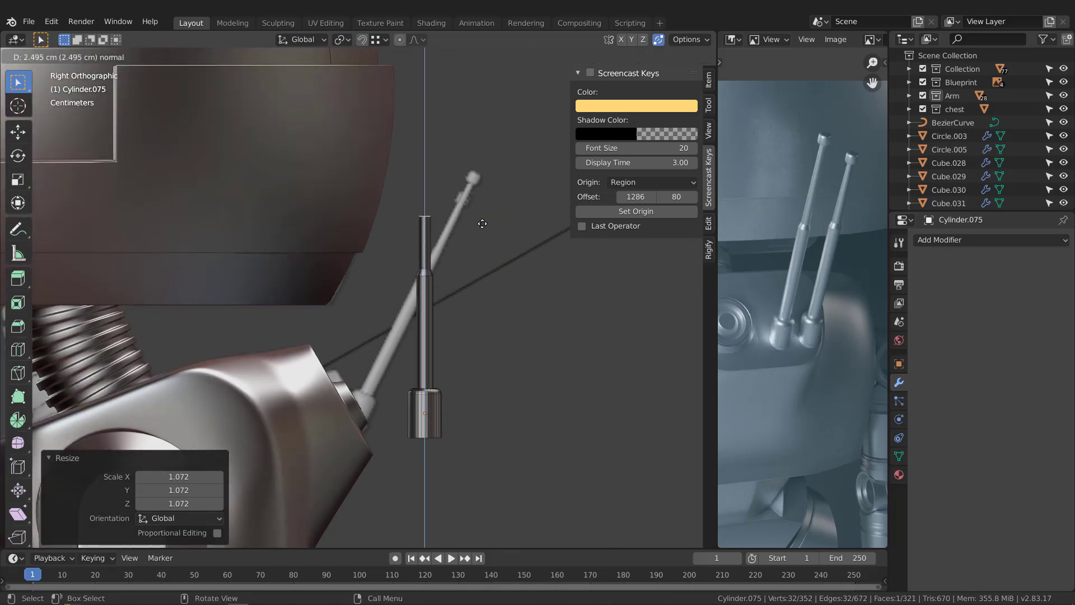
pyautogui.click(475, 156)
pyautogui.press('s')
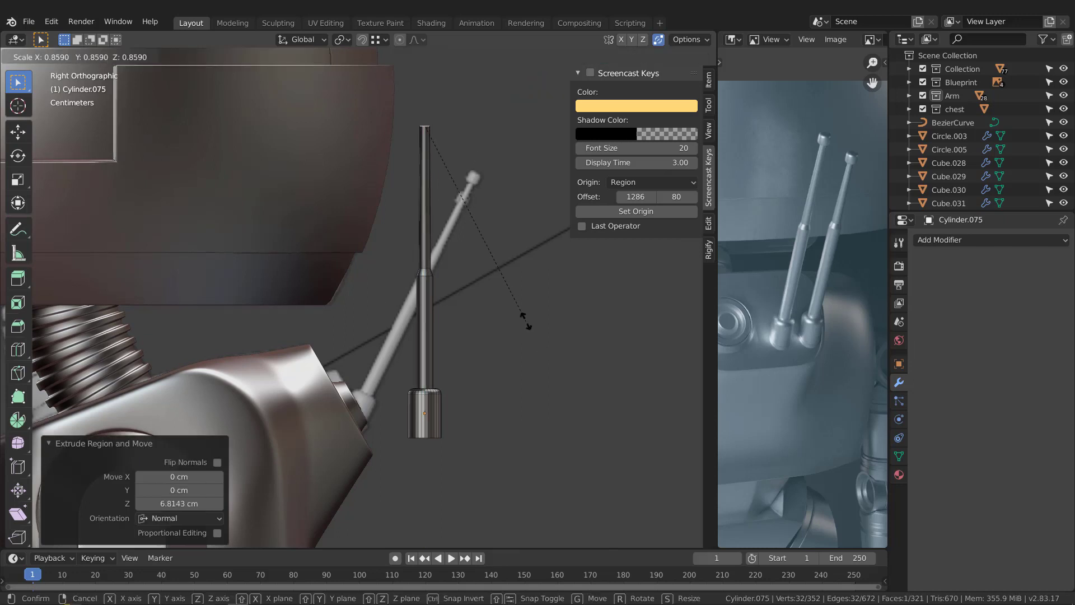
pyautogui.click(508, 283)
# Step: Extrude the upper rod's end face about 0.54 cm further to form the tip section
pyautogui.scroll(4, 448, 145)
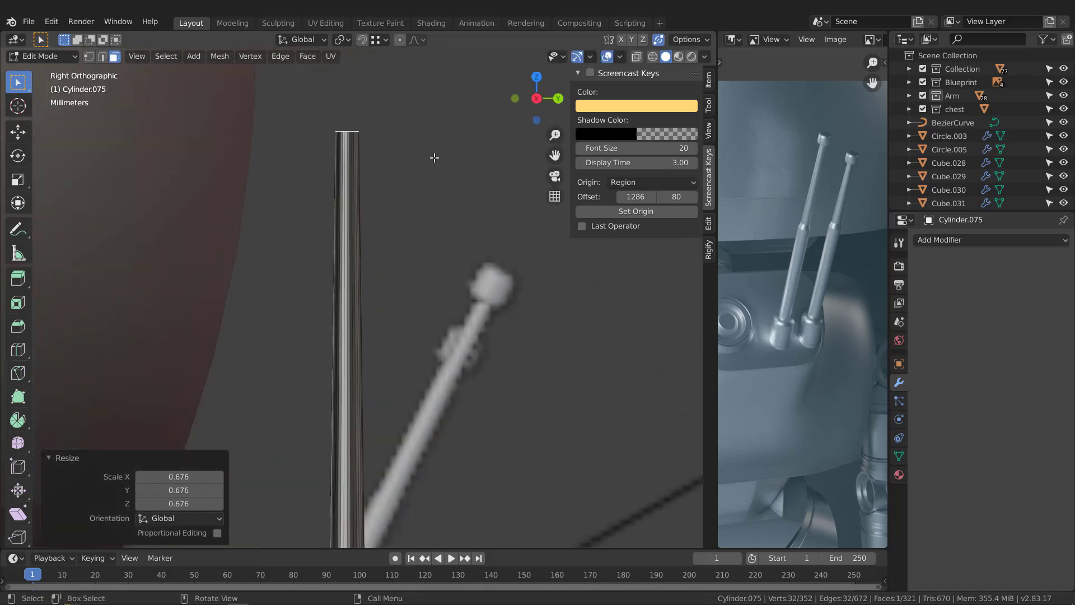
pyautogui.press('e')
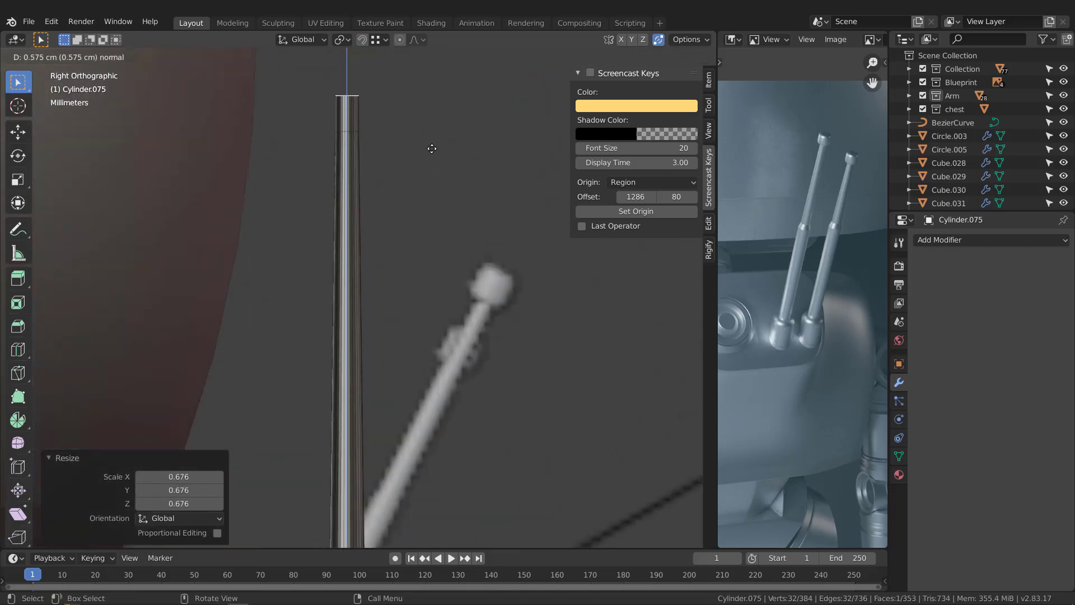
pyautogui.click(431, 151)
# Step: Extrude the tip section's ring of side faces outward along their normals by about 0.21 cm to form a cap
pyautogui.scroll(3, 365, 110)
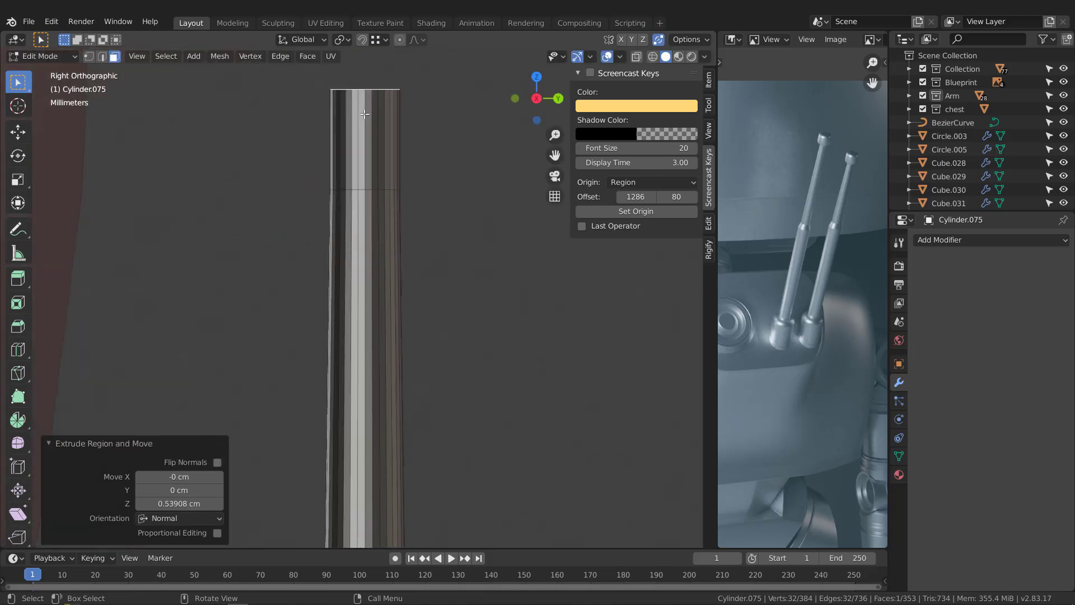
pyautogui.keyDown('alt'); pyautogui.click(362, 122); pyautogui.keyUp('alt')
pyautogui.scroll(-4, 367, 135)
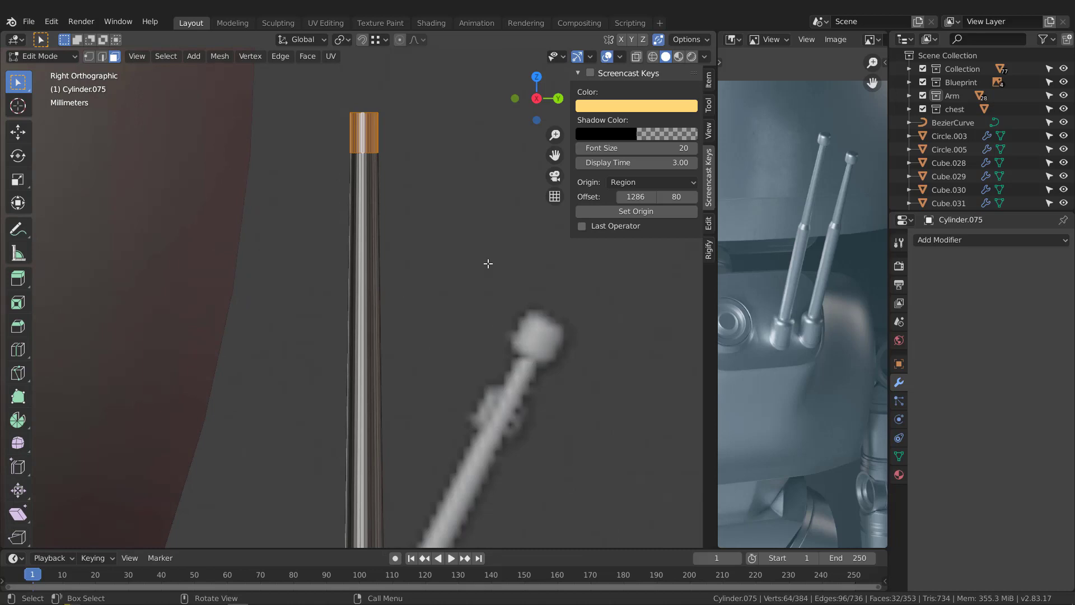
pyautogui.hotkey('alt', 'e')
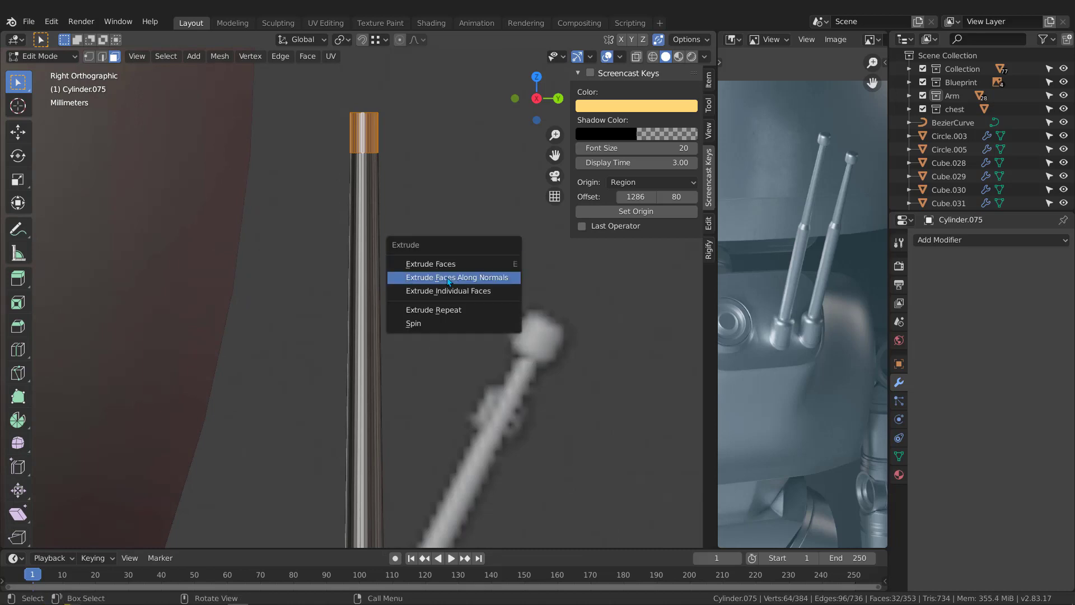
pyautogui.click(470, 278)
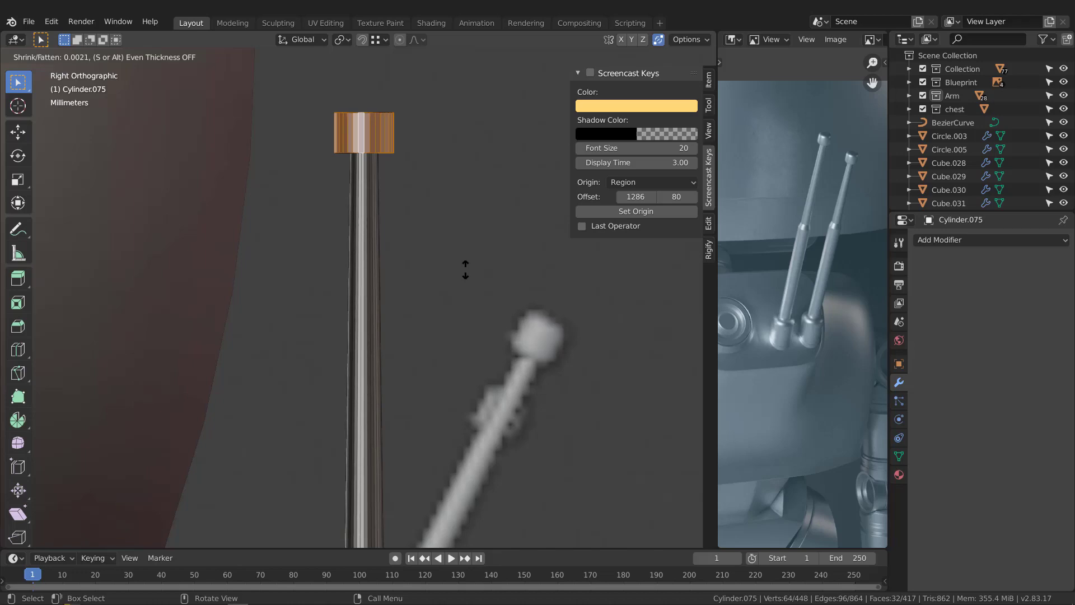
pyautogui.click(465, 270)
# Step: Shrink the cap's side faces inward by about 0.02 cm with Shrink/Fatten
pyautogui.moveTo(398, 88); pyautogui.dragTo(426, 174, button='middle')
pyautogui.scroll(-3, 364, 118)
pyautogui.scroll(6, 369, 113)
pyautogui.scroll(2, 372, 162)
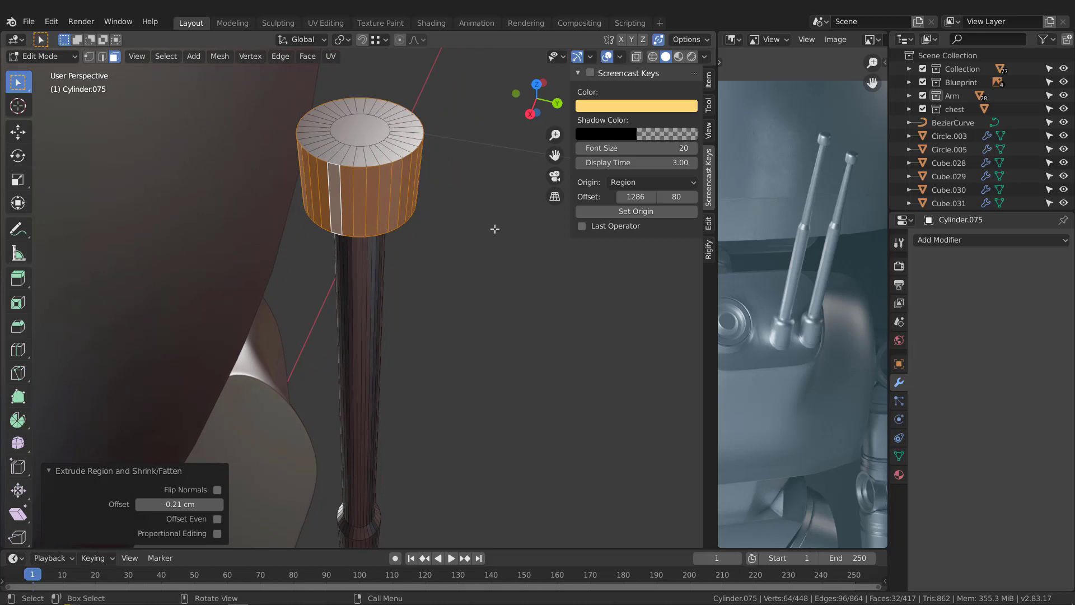
pyautogui.hotkey('alt', 's')
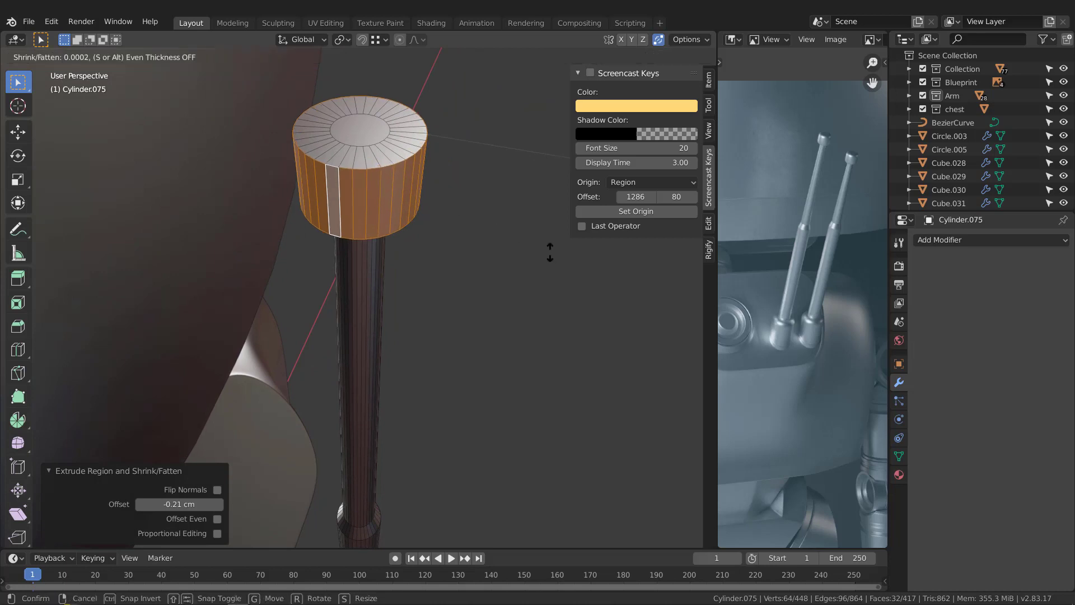
pyautogui.click(555, 253)
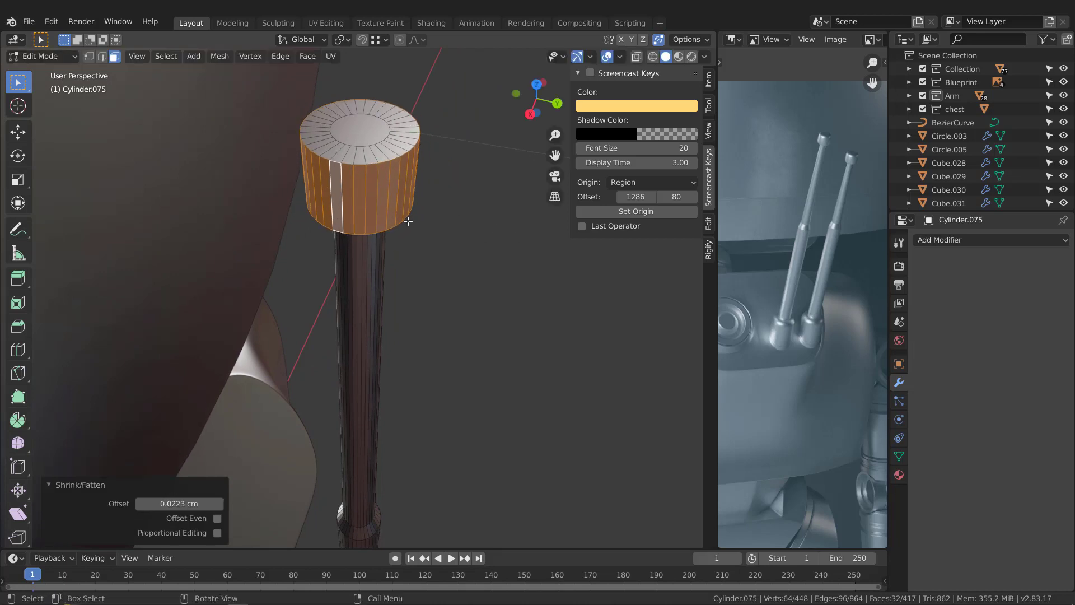
# Step: Insert an edge loop on the base's rounded shoulder, close to where the lower rod meets it
pyautogui.moveTo(392, 223); pyautogui.dragTo(354, 228, button='middle')
pyautogui.scroll(-6, 355, 246)
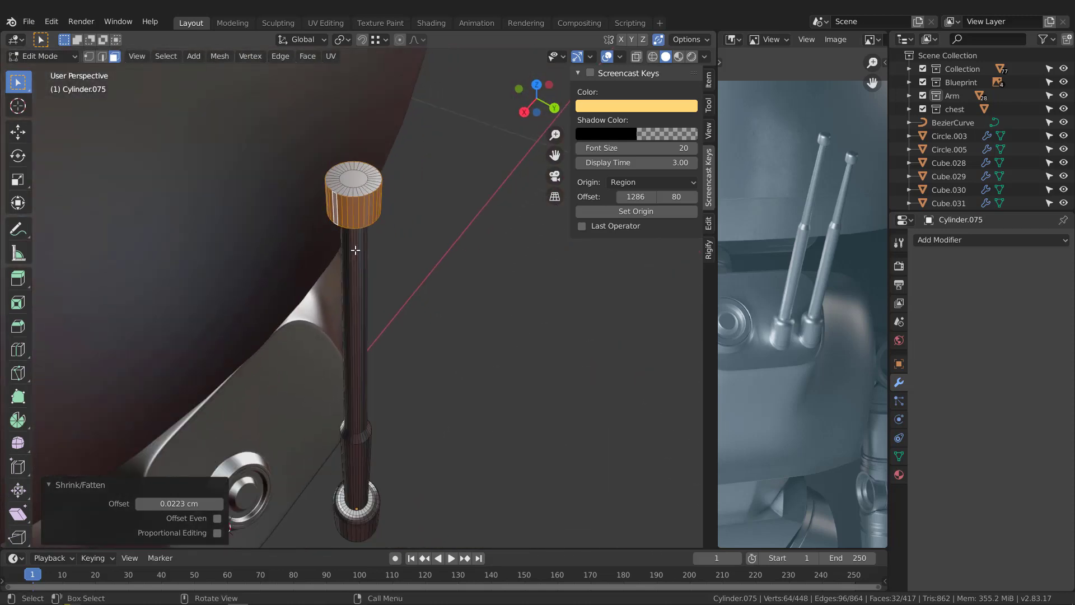
pyautogui.moveTo(370, 269); pyautogui.dragTo(320, 235, button='middle')
pyautogui.keyDown('shift'); pyautogui.moveTo(373, 302); pyautogui.dragTo(360, 173, button='middle'); pyautogui.keyUp('shift')
pyautogui.scroll(1, 347, 224)
pyautogui.keyDown('shift'); pyautogui.moveTo(330, 263); pyautogui.dragTo(321, 358, button='middle'); pyautogui.keyUp('shift')
pyautogui.scroll(2, 347, 143)
pyautogui.scroll(2, 353, 315)
pyautogui.press('2')
pyautogui.keyDown('alt'); pyautogui.click(351, 319); pyautogui.keyUp('alt')
pyautogui.scroll(3, 321, 358)
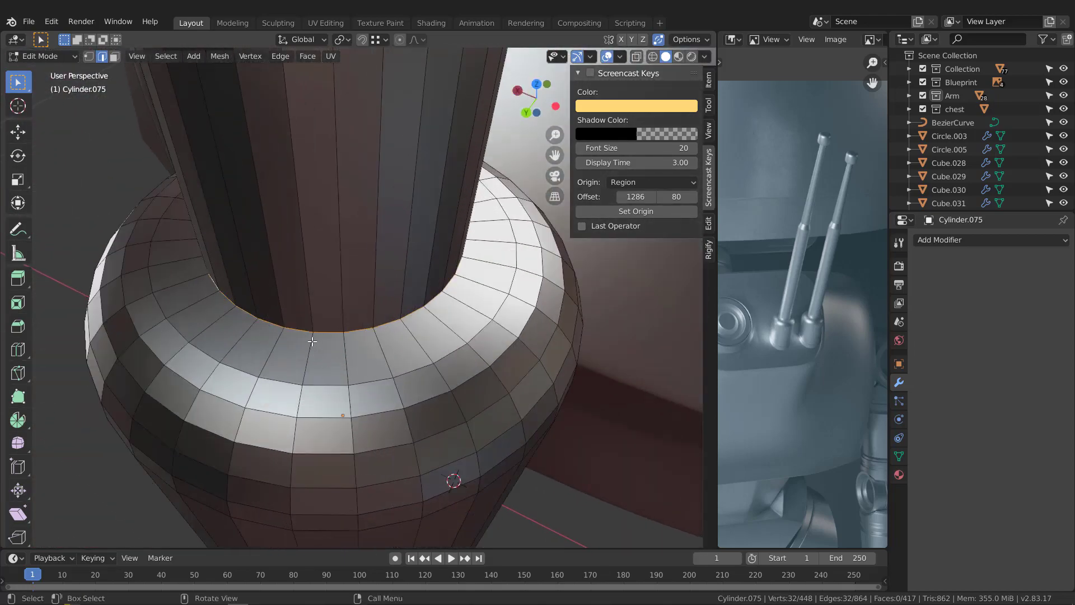
pyautogui.hotkey('ctrl', 'r')
pyautogui.click(310, 343)
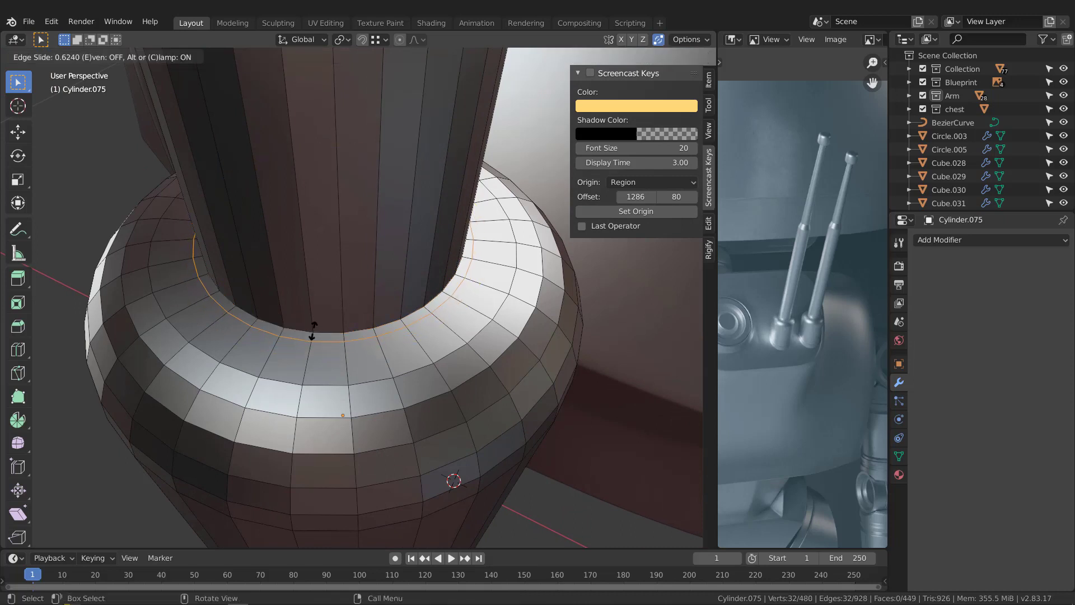
pyautogui.click(313, 331)
# Step: Delete the narrow ring of faces between the new edge loop and the foot of the lower rod
pyautogui.press('3')
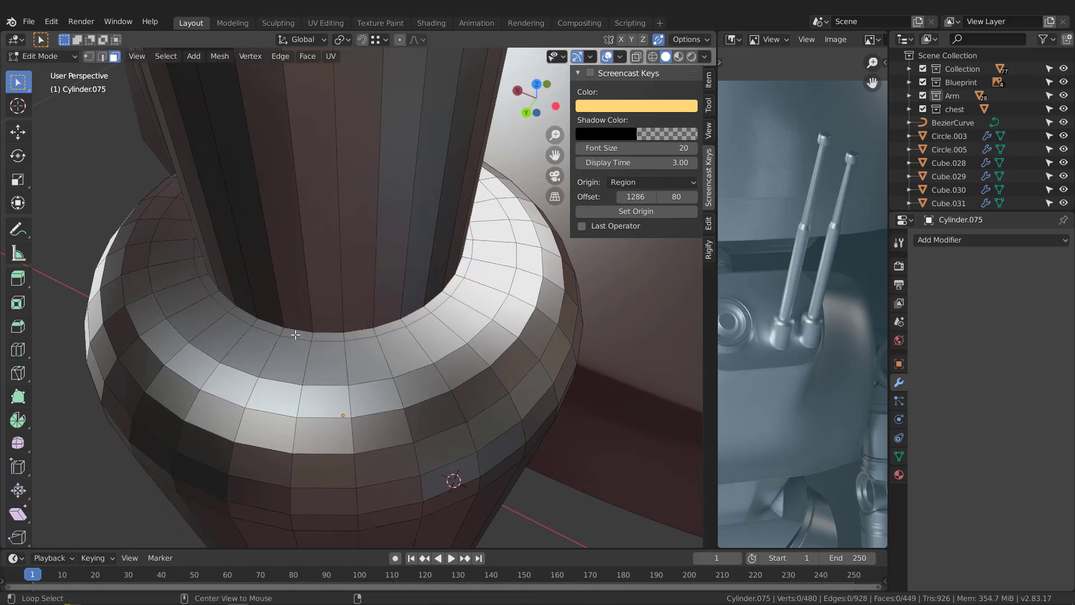
pyautogui.keyDown('alt'); pyautogui.click(295, 334); pyautogui.keyUp('alt')
pyautogui.keyDown('alt'); pyautogui.click(280, 329); pyautogui.keyUp('alt')
pyautogui.press('x')
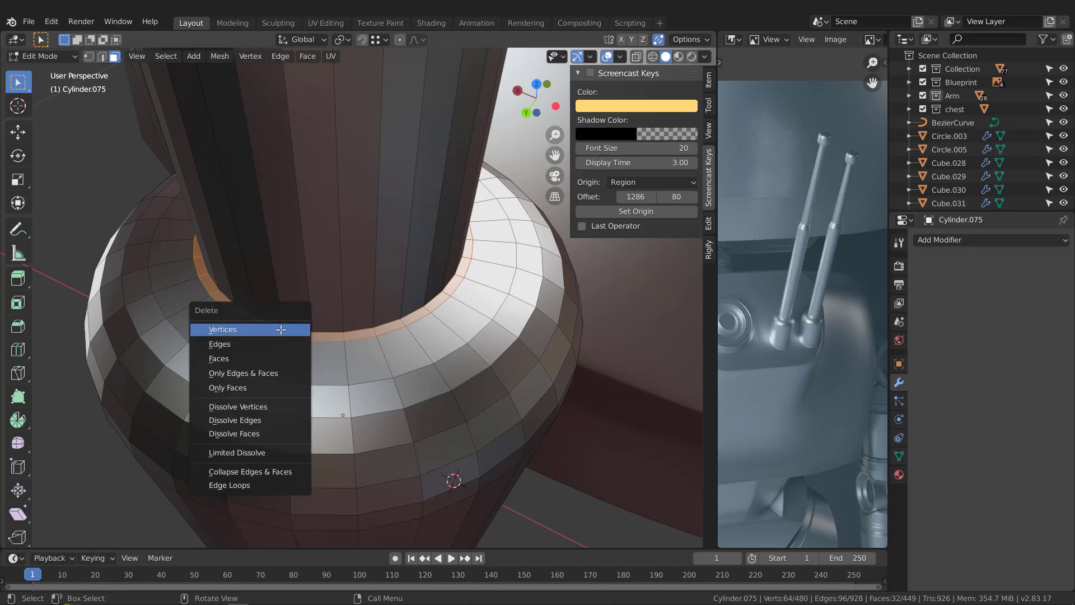
pyautogui.press('f')
# Step: Extrude both open edge loops around the rod's foot about 0.22 cm downward along Z
pyautogui.moveTo(315, 335); pyautogui.dragTo(305, 329, button='middle')
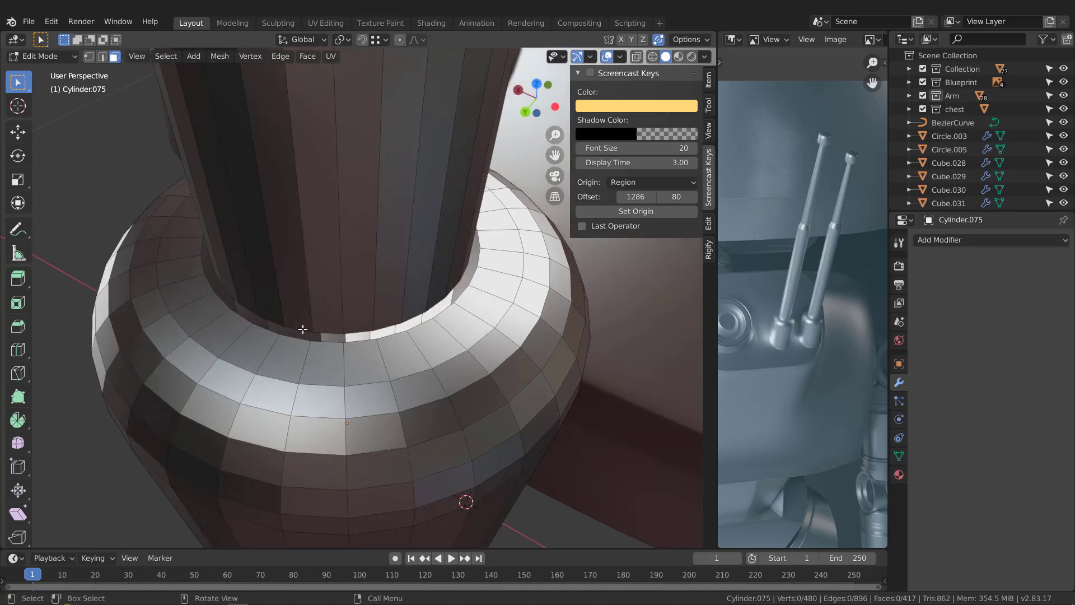
pyautogui.press('2')
pyautogui.keyDown('alt'); pyautogui.click(291, 329); pyautogui.keyUp('alt')
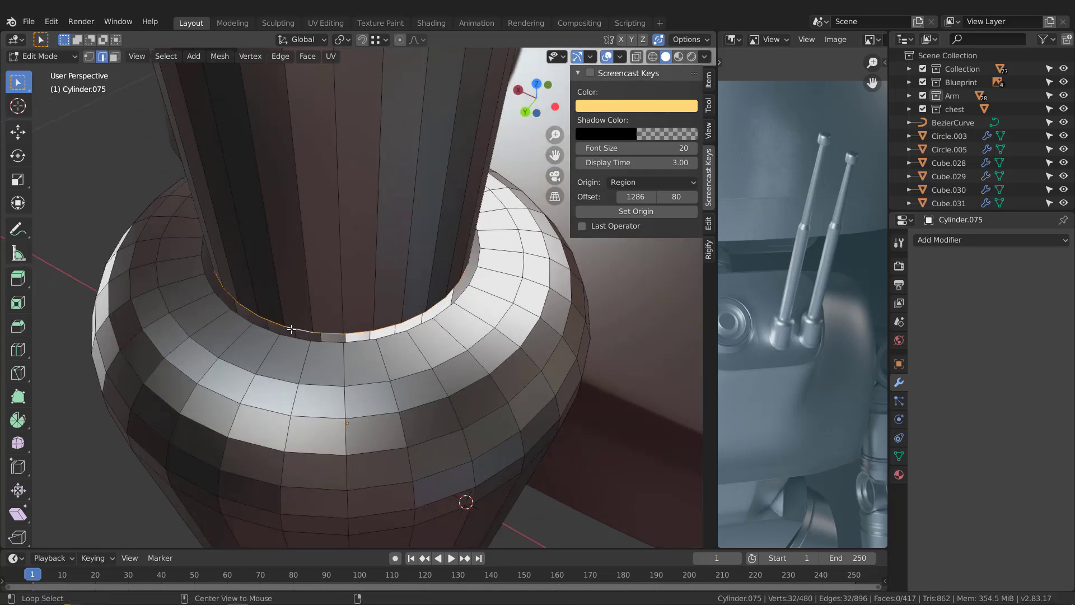
pyautogui.moveTo(291, 330); pyautogui.dragTo(330, 327, button='middle')
pyautogui.click(332, 329)
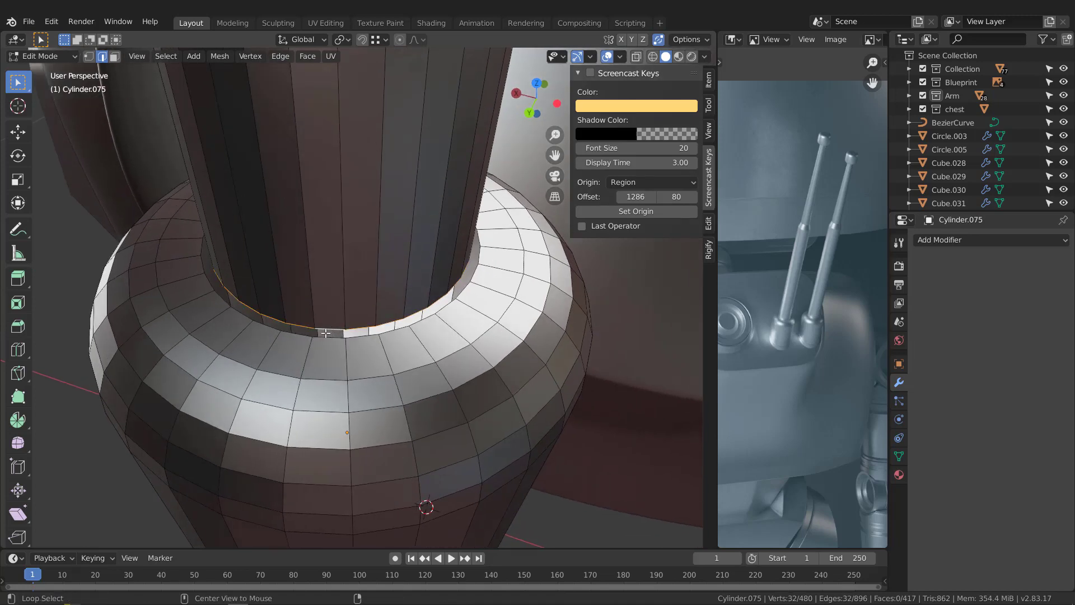
pyautogui.moveTo(324, 339); pyautogui.dragTo(350, 277, button='middle')
pyautogui.press('g')
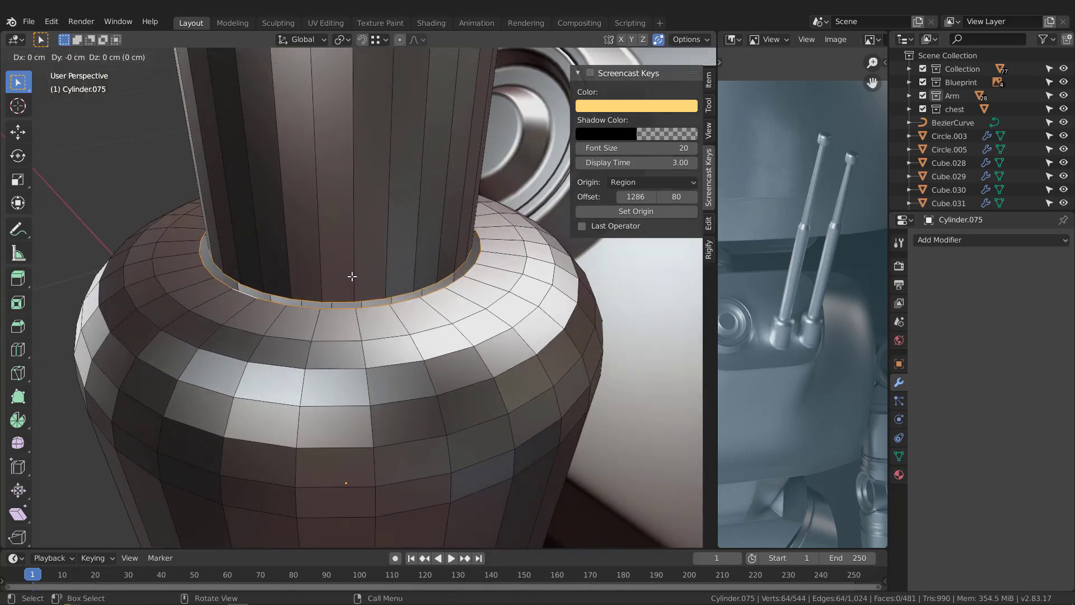
pyautogui.press('z')
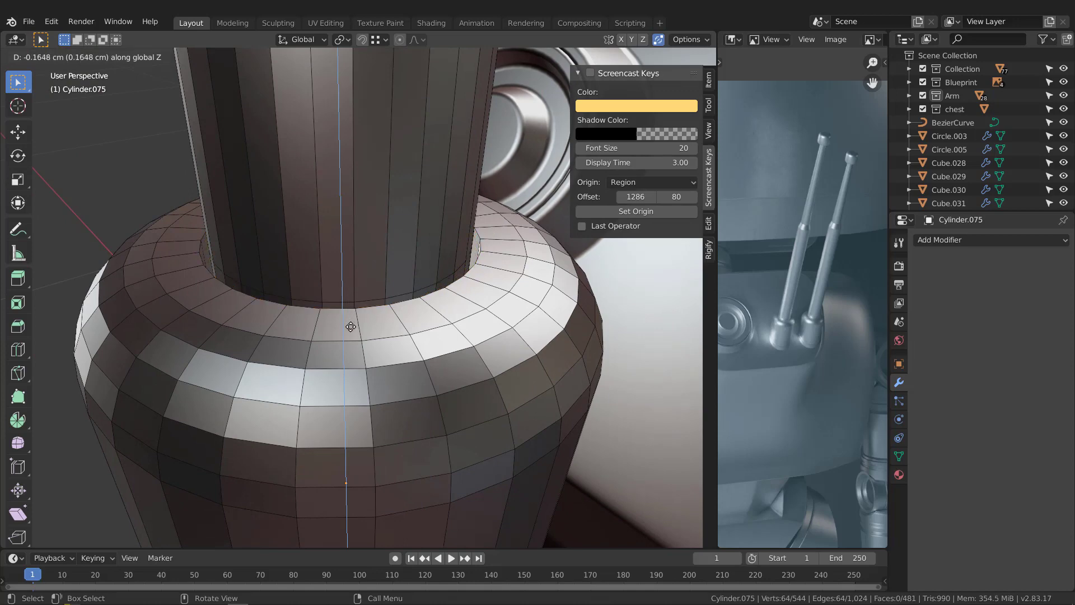
pyautogui.click(353, 336)
# Step: Bevel the edge loop at the top of the taper between the two rods about 0.006 cm with 2 segments
pyautogui.scroll(-7, 324, 246)
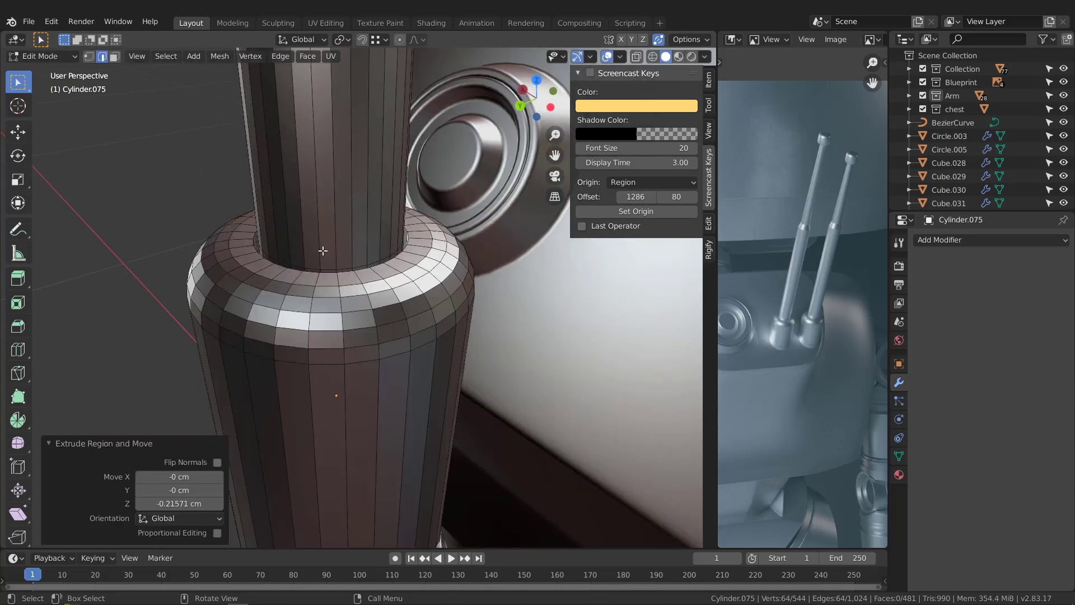
pyautogui.keyDown('shift'); pyautogui.moveTo(346, 108); pyautogui.dragTo(350, 278, button='middle'); pyautogui.keyUp('shift')
pyautogui.scroll(-7, 350, 278)
pyautogui.scroll(8, 346, 215)
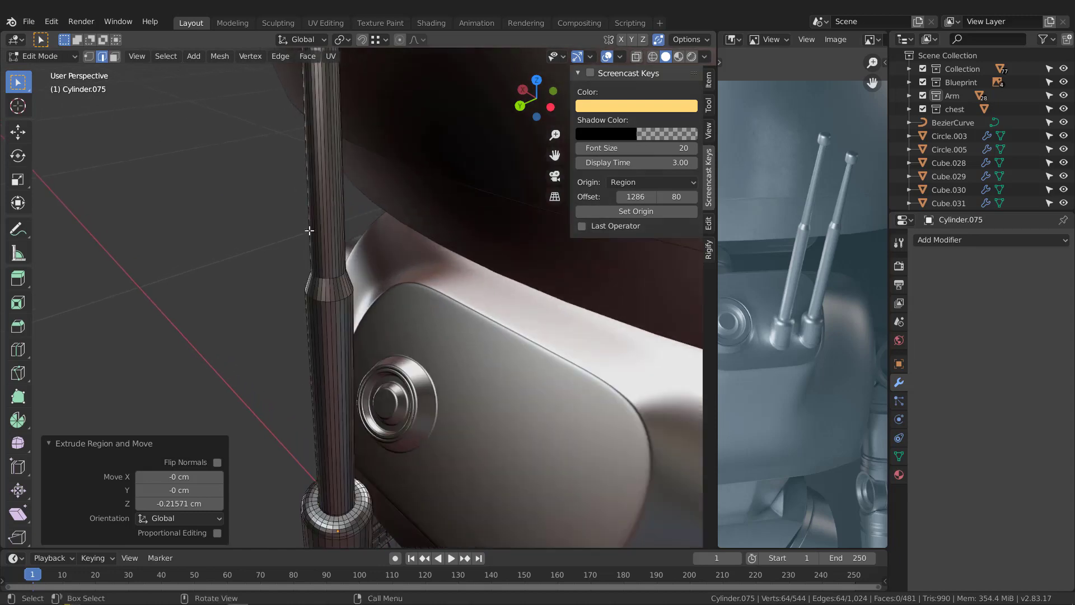
pyautogui.keyDown('alt'); pyautogui.click(323, 277); pyautogui.keyUp('alt')
pyautogui.moveTo(323, 276); pyautogui.dragTo(355, 286, button='middle')
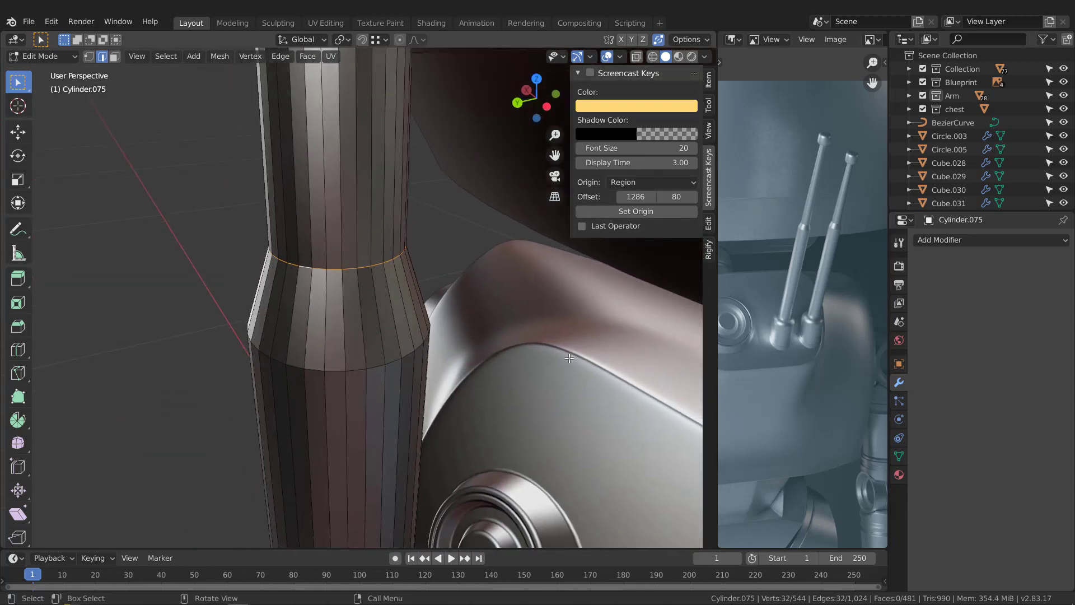
pyautogui.hotkey('ctrl', 'b')
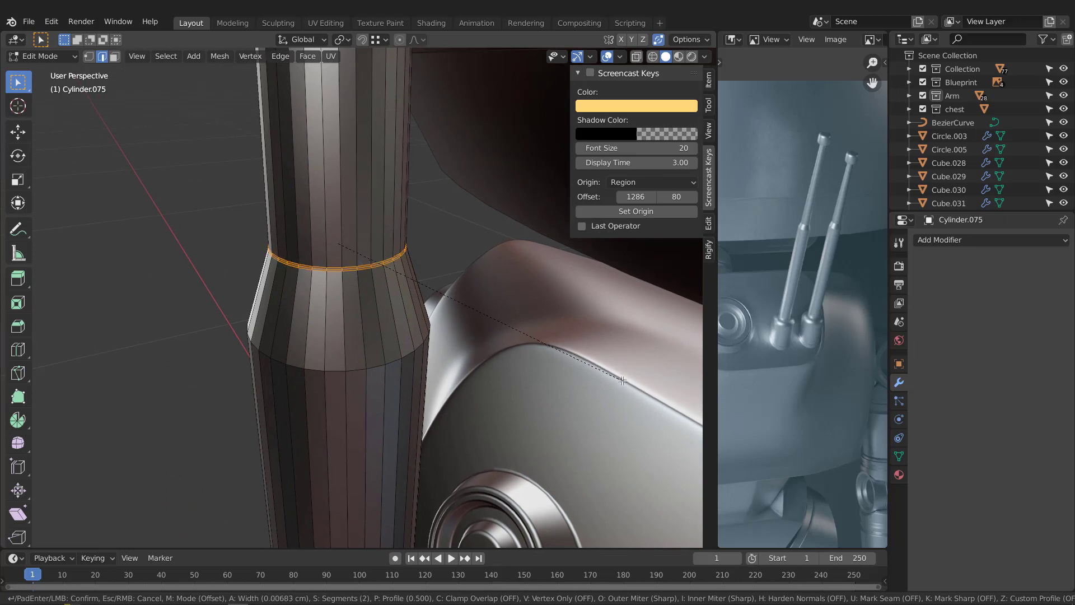
pyautogui.click(621, 382)
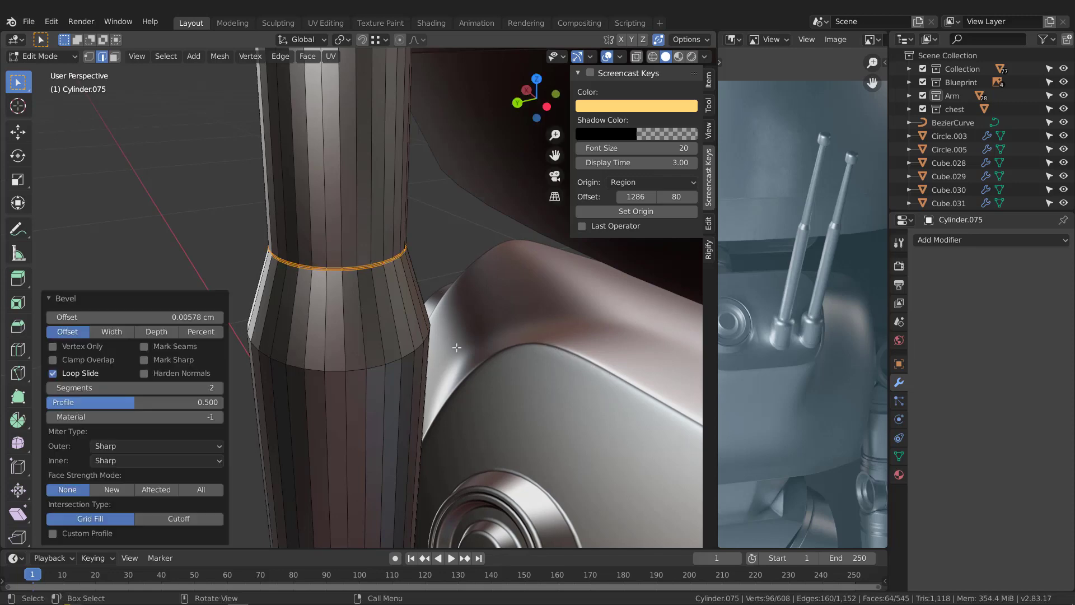
# Step: Shrink/Fatten the middle edge loop of the bevel at the taper's top by about 0.043 cm to form a seam
pyautogui.scroll(5, 316, 284)
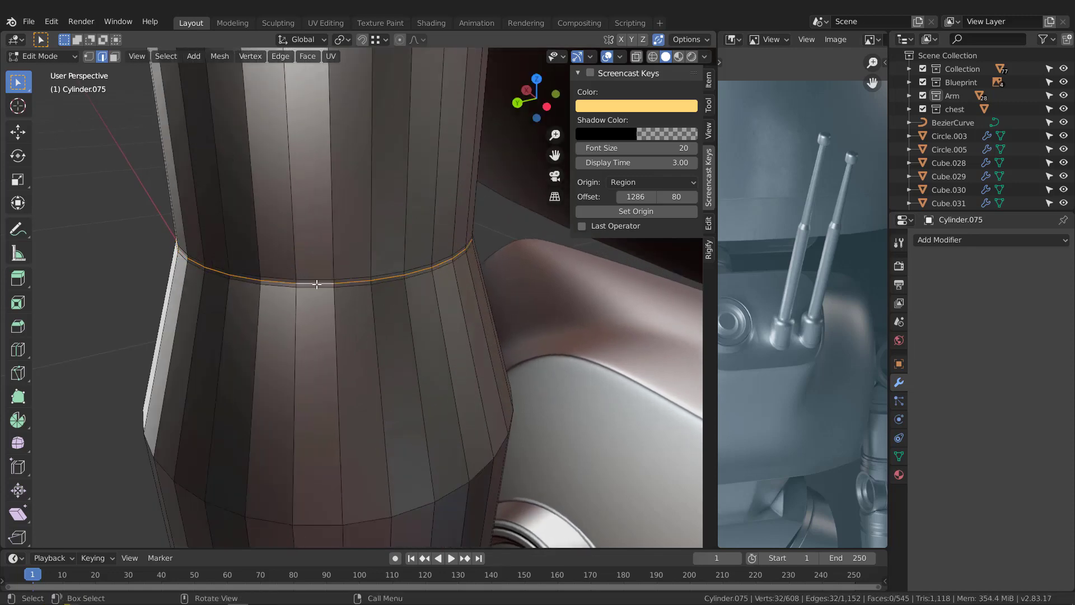
pyautogui.scroll(-2, 316, 283)
pyautogui.moveTo(330, 291); pyautogui.dragTo(339, 294, button='middle')
pyautogui.hotkey('alt', 's')
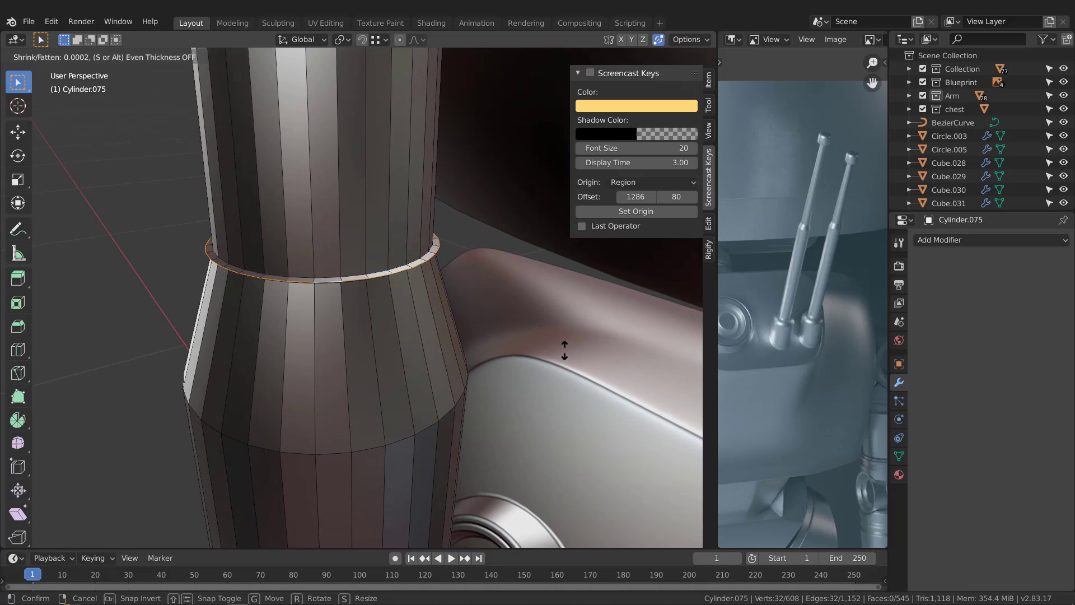
pyautogui.click(574, 360)
pyautogui.moveTo(573, 360); pyautogui.dragTo(338, 290, button='middle')
# Step: Insert an edge loop on the underside of the antenna's tip cap, close to where the upper rod meets it
pyautogui.scroll(-10, 338, 290)
pyautogui.keyDown('shift'); pyautogui.moveTo(345, 215); pyautogui.dragTo(337, 179, button='middle'); pyautogui.keyUp('shift')
pyautogui.scroll(7, 336, 261)
pyautogui.scroll(3, 338, 199)
pyautogui.scroll(6, 338, 201)
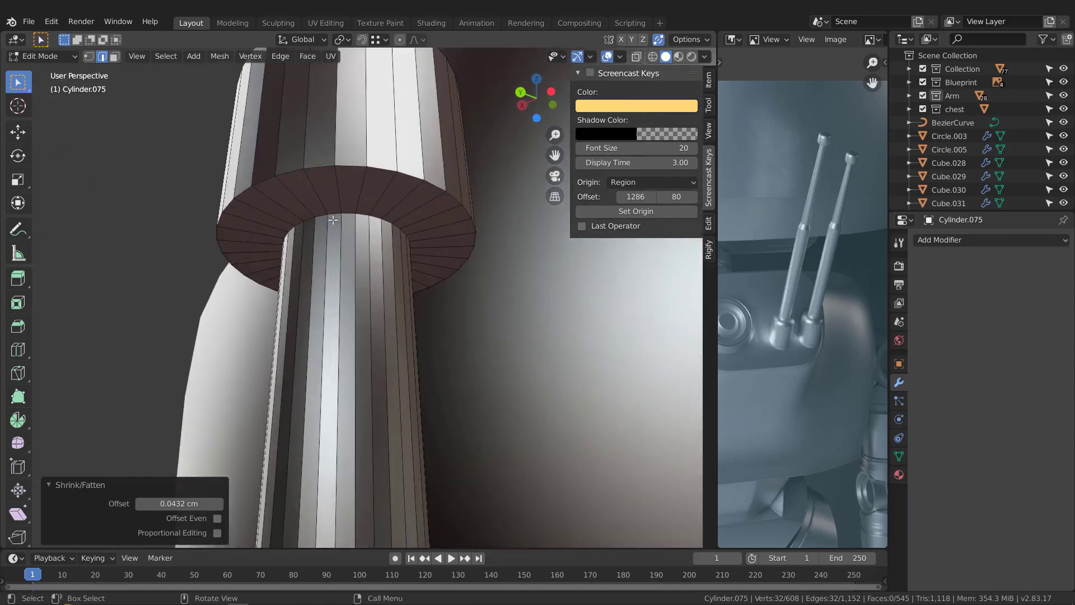
pyautogui.keyDown('alt'); pyautogui.click(347, 213); pyautogui.keyUp('alt')
pyautogui.moveTo(353, 235); pyautogui.dragTo(420, 260, button='middle')
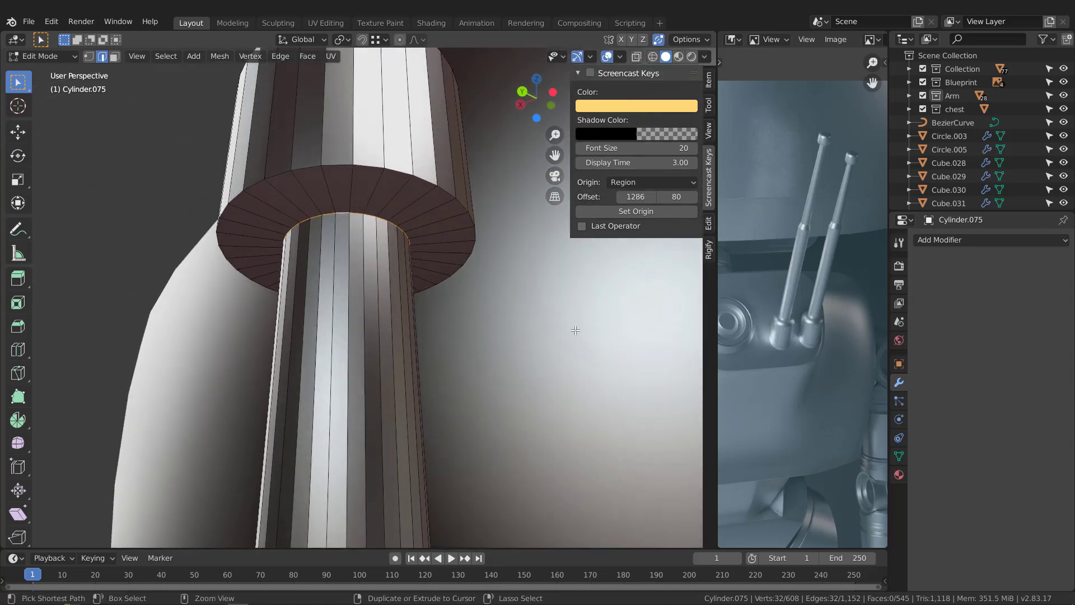
pyautogui.scroll(3, 376, 245)
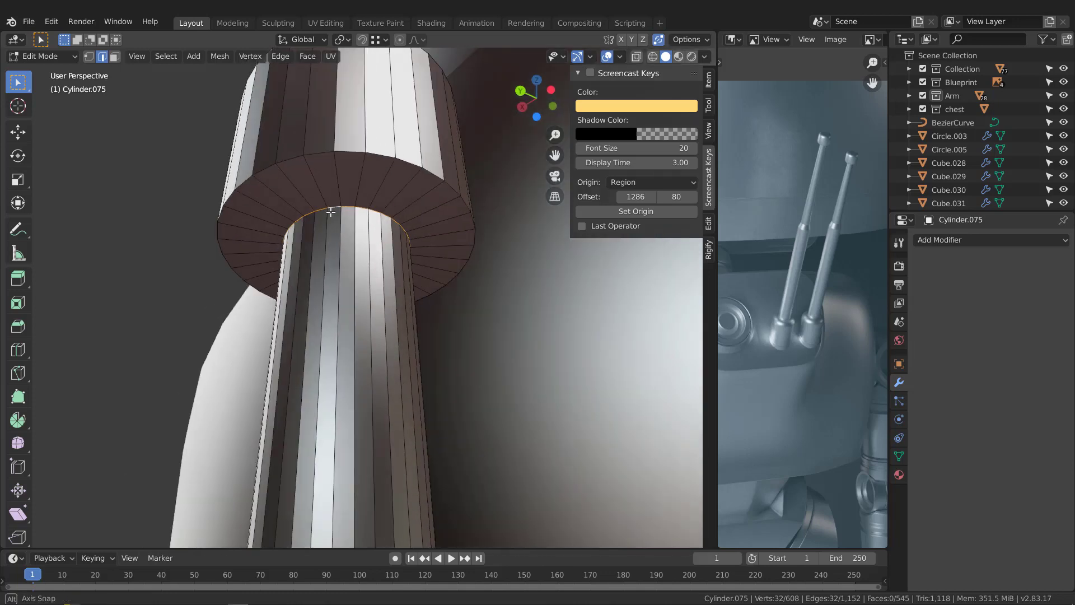
pyautogui.moveTo(347, 183); pyautogui.dragTo(329, 176, button='middle')
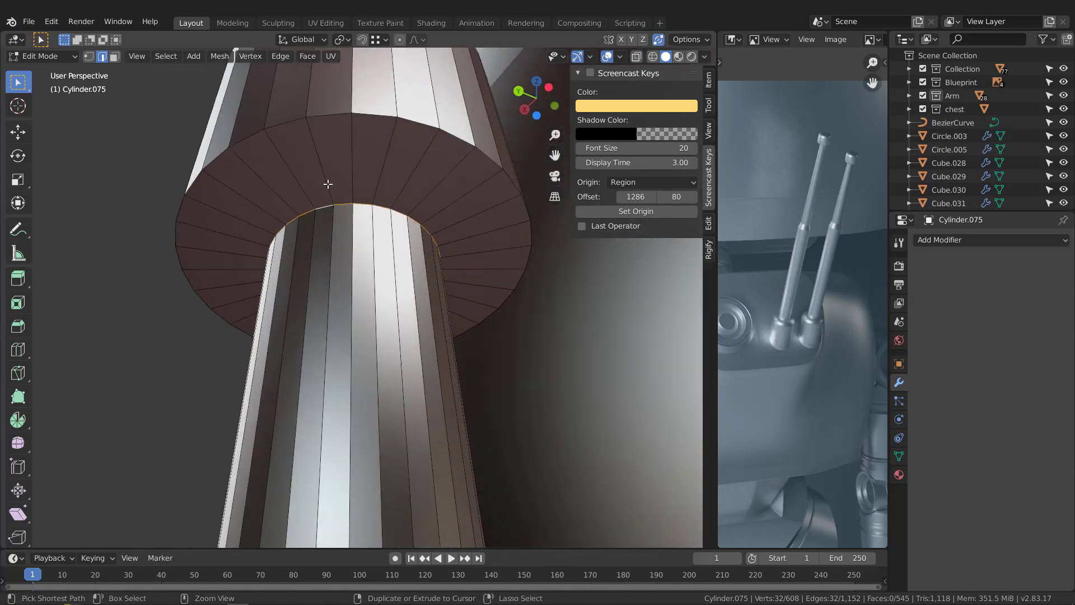
pyautogui.hotkey('ctrl', 'r')
pyautogui.click(328, 184)
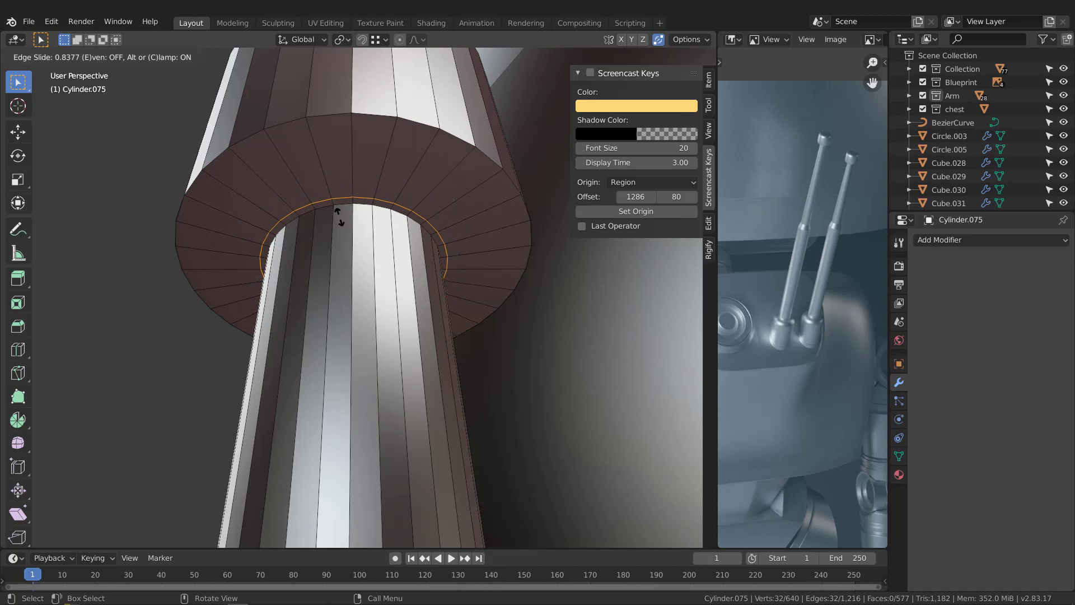
pyautogui.click(338, 214)
# Step: Extrude the narrow ring of faces around the upper rod about 0.05 cm into the tip cap and delete the extruded end faces
pyautogui.scroll(1, 338, 207)
pyautogui.press('3')
pyautogui.keyDown('alt'); pyautogui.click(336, 200); pyautogui.keyUp('alt')
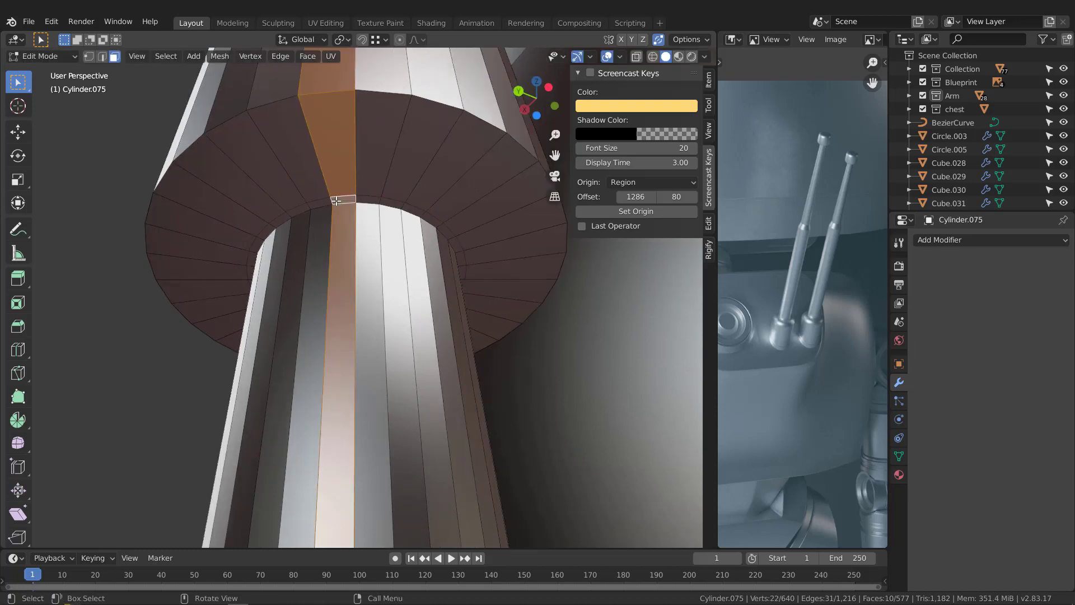
pyautogui.keyDown('alt'); pyautogui.click(337, 202); pyautogui.keyUp('alt')
pyautogui.moveTo(337, 202); pyautogui.dragTo(360, 202, button='middle')
pyautogui.press('e')
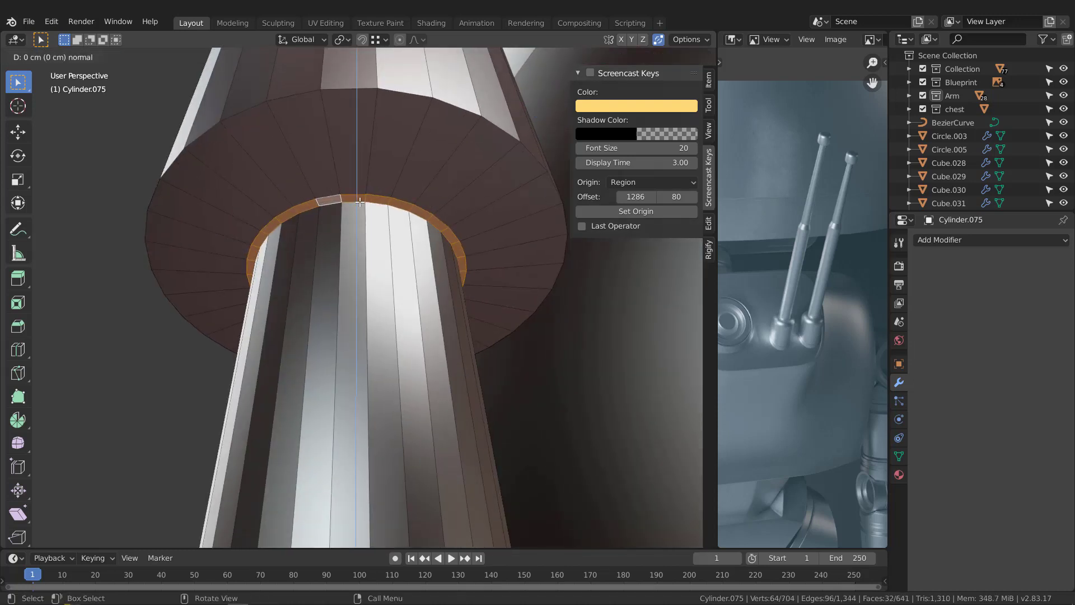
pyautogui.click(359, 182)
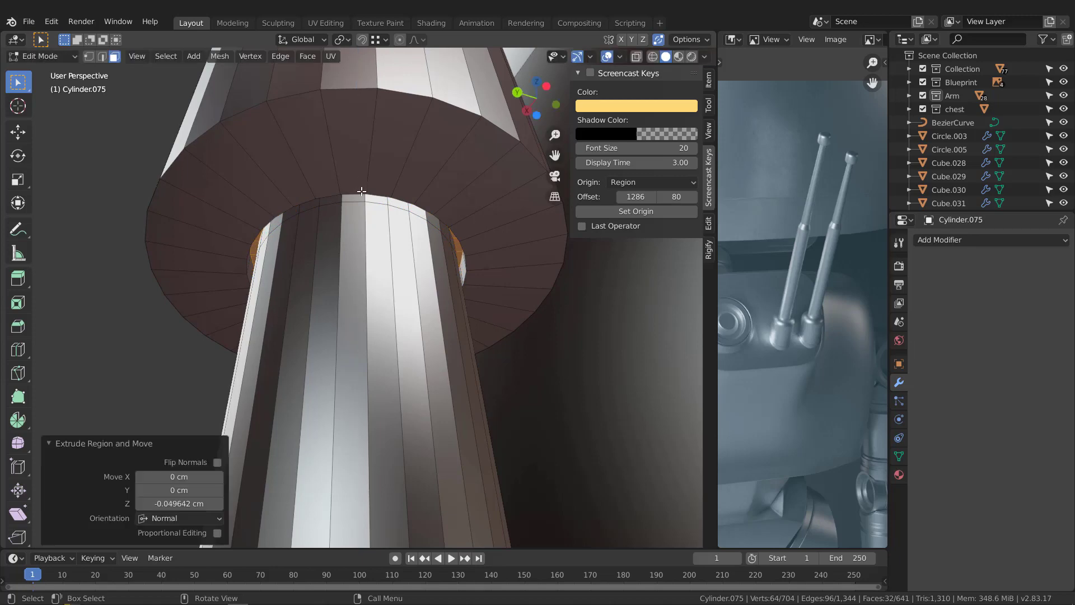
pyautogui.press('x')
pyautogui.click(362, 193)
# Step: Raise the top faces of the tip cap about 0.3 cm along Z to lengthen the cap
pyautogui.moveTo(372, 192); pyautogui.dragTo(413, 279, button='middle')
pyautogui.press('KP_3')
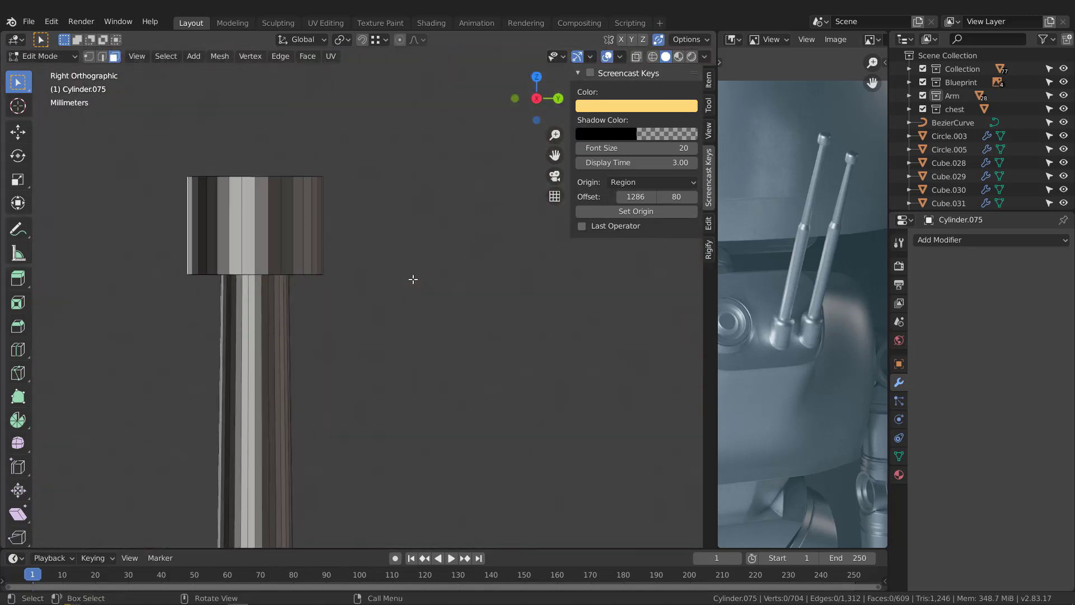
pyautogui.hotkey('alt', 'z')
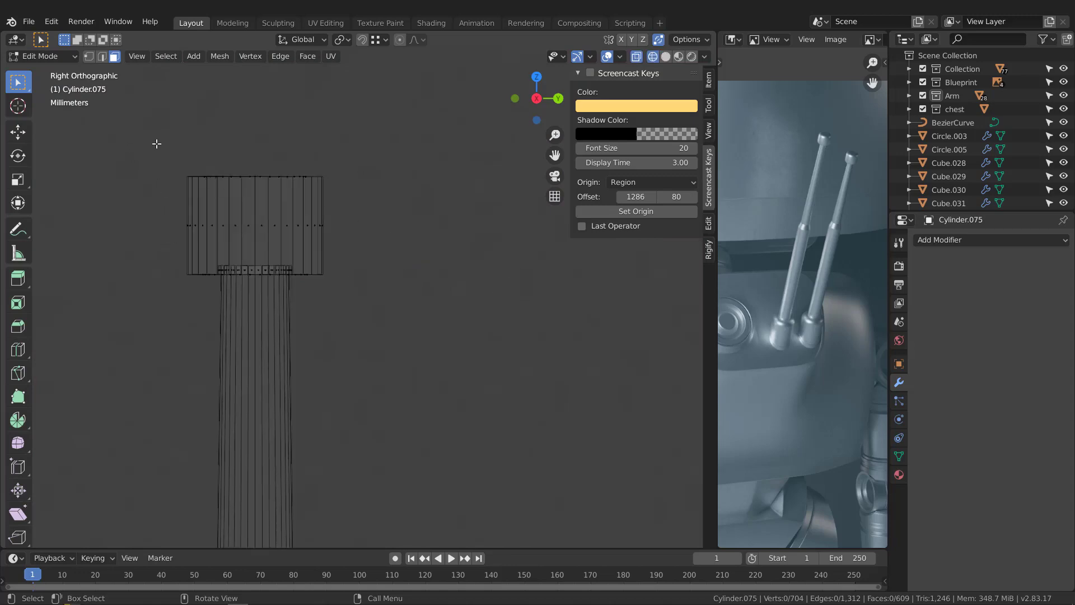
pyautogui.moveTo(156, 144); pyautogui.dragTo(407, 205)
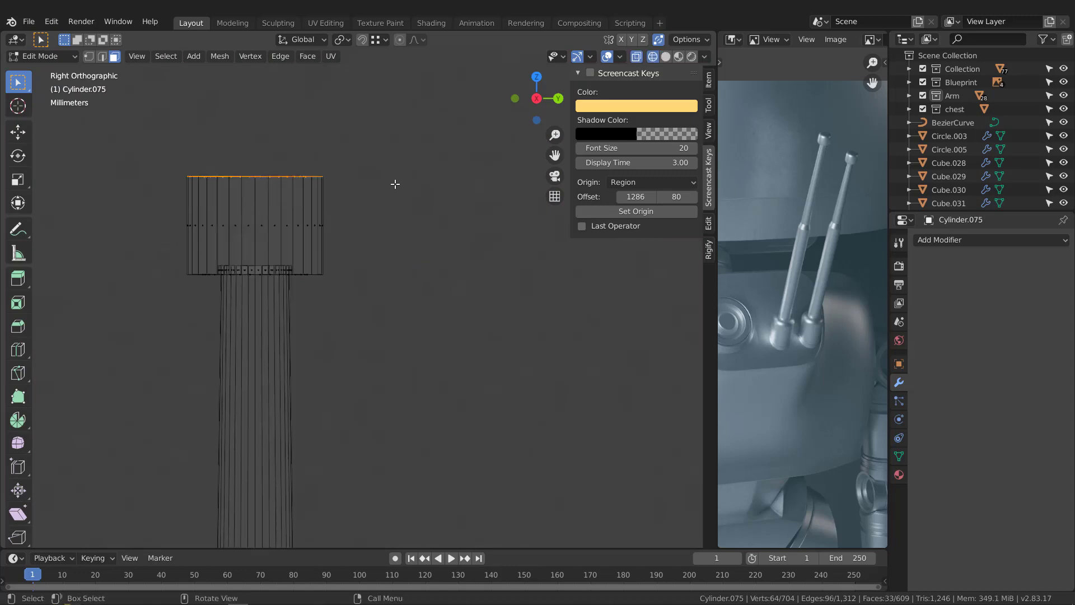
pyautogui.moveTo(394, 184); pyautogui.dragTo(386, 182, button='middle')
pyautogui.press('KP_3')
pyautogui.press('g')
pyautogui.press('z')
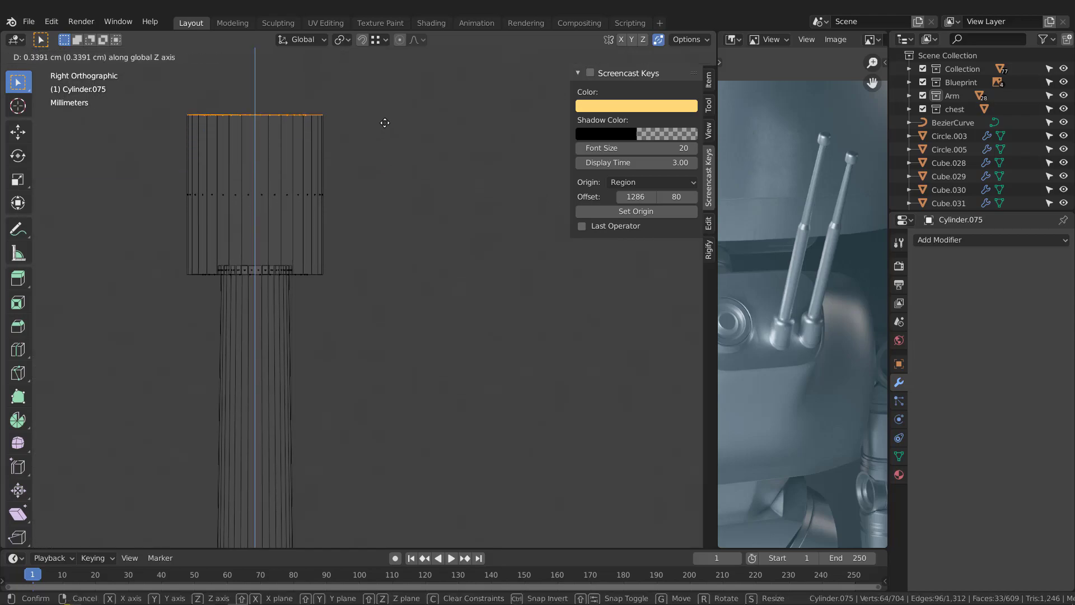
pyautogui.click(384, 133)
pyautogui.moveTo(384, 207)
pyautogui.mouseDown(button='middle')
pyautogui.moveTo(324, 229)
pyautogui.moveTo(283, 288)
pyautogui.mouseUp(button='middle')
pyautogui.scroll(-6, 283, 288)
pyautogui.press('z')
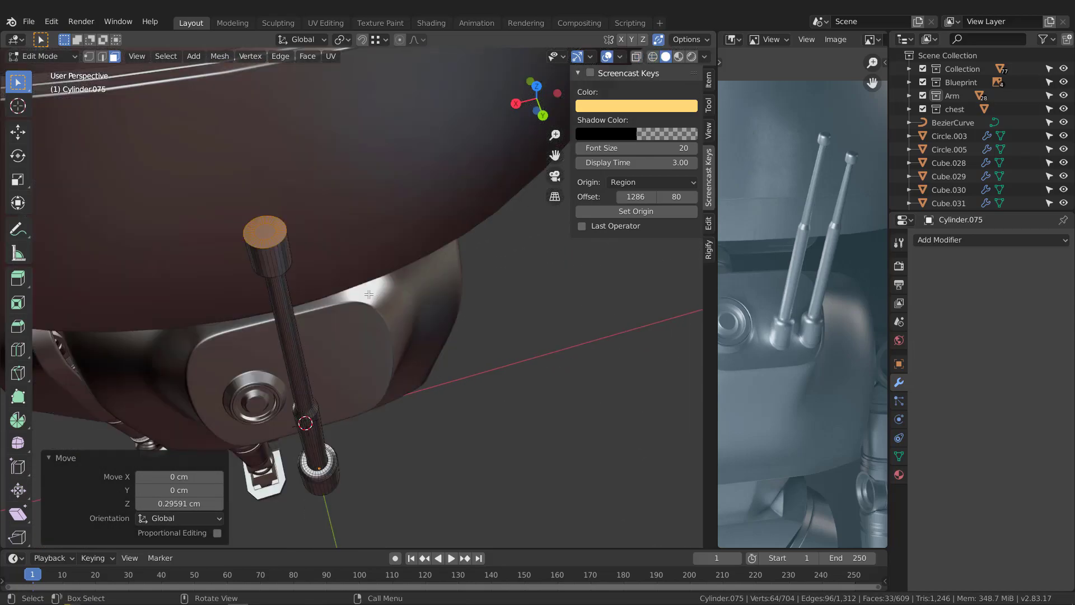
# Step: Bevel the tip cap's upper and lower outer edge loops about 0.12 cm with 4 segments
pyautogui.moveTo(369, 294); pyautogui.dragTo(312, 254, button='middle')
pyautogui.scroll(-5, 316, 215)
pyautogui.scroll(2, 306, 231)
pyautogui.scroll(3, 306, 231)
pyautogui.press('2')
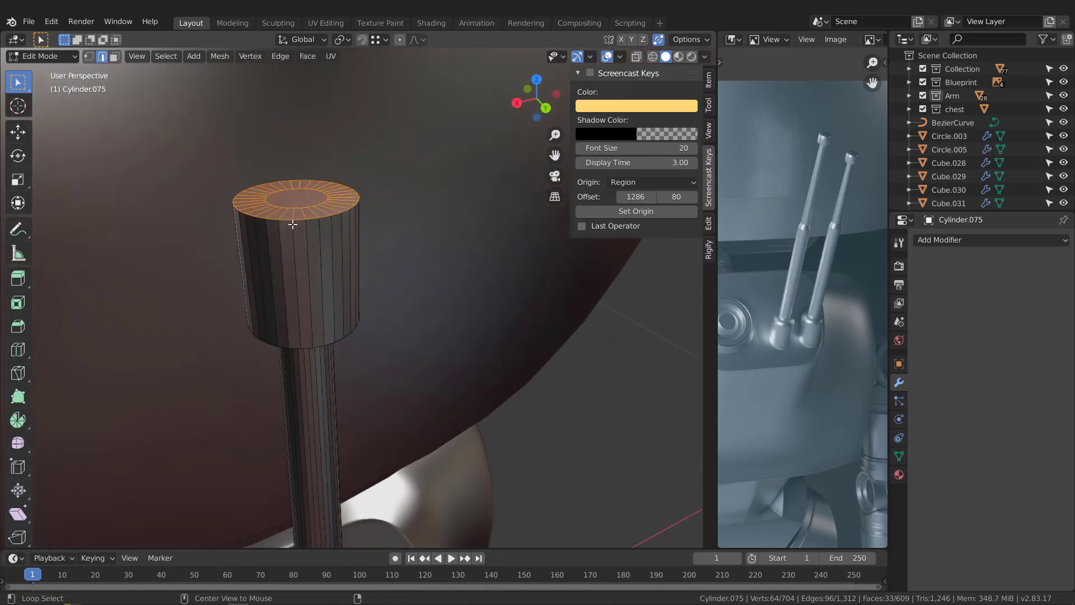
pyautogui.moveTo(285, 217); pyautogui.dragTo(303, 240, button='middle')
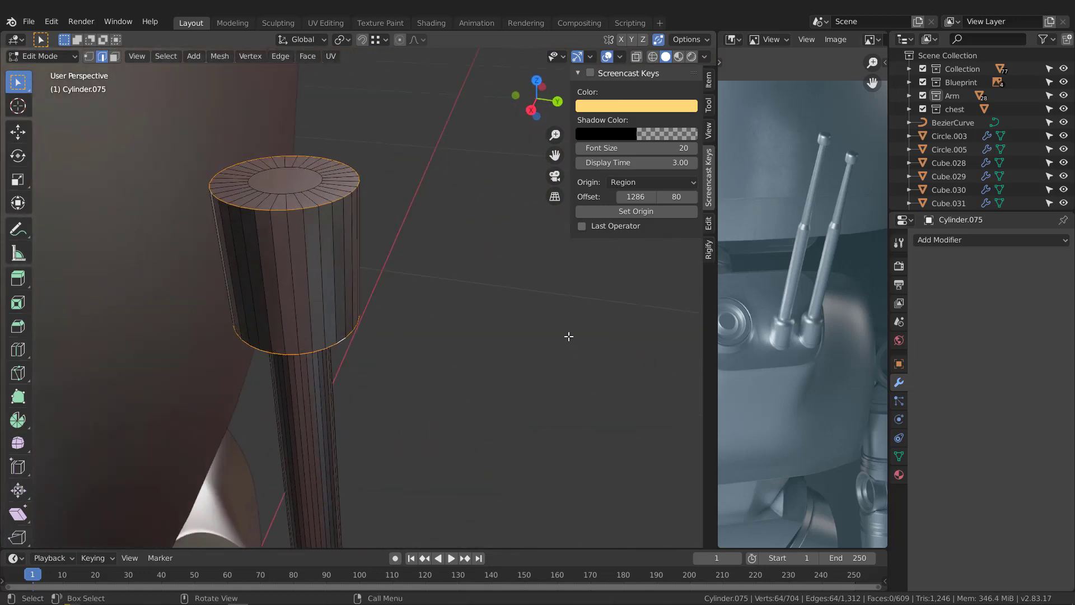
pyautogui.hotkey('ctrl', 'b')
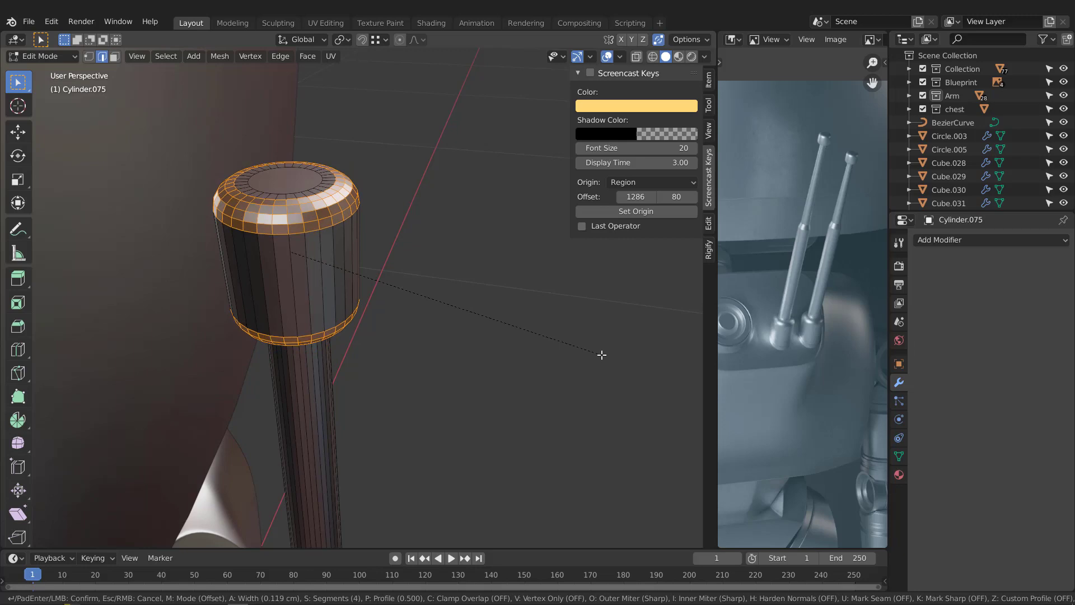
pyautogui.click(603, 356)
pyautogui.moveTo(443, 288); pyautogui.dragTo(328, 435, button='middle')
# Step: Apply smooth shading to the antenna and enable Auto Smooth on its normals
pyautogui.press('Tab')
pyautogui.moveTo(358, 390); pyautogui.dragTo(361, 300, button='middle')
pyautogui.rightClick(354, 294)
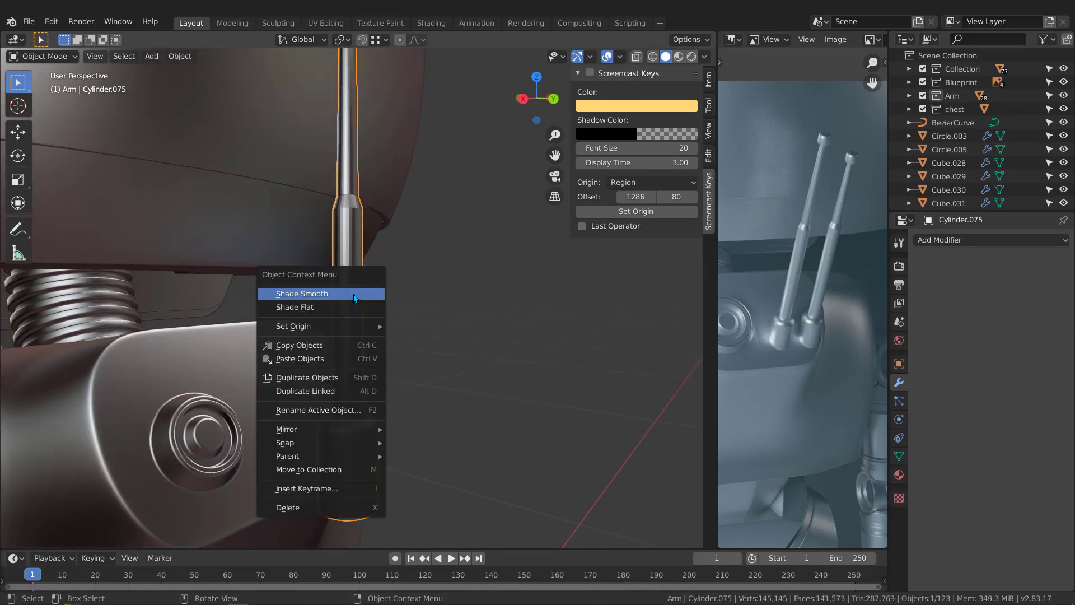
pyautogui.click(353, 294)
pyautogui.moveTo(368, 283); pyautogui.dragTo(363, 314, button='middle')
pyautogui.click(899, 457)
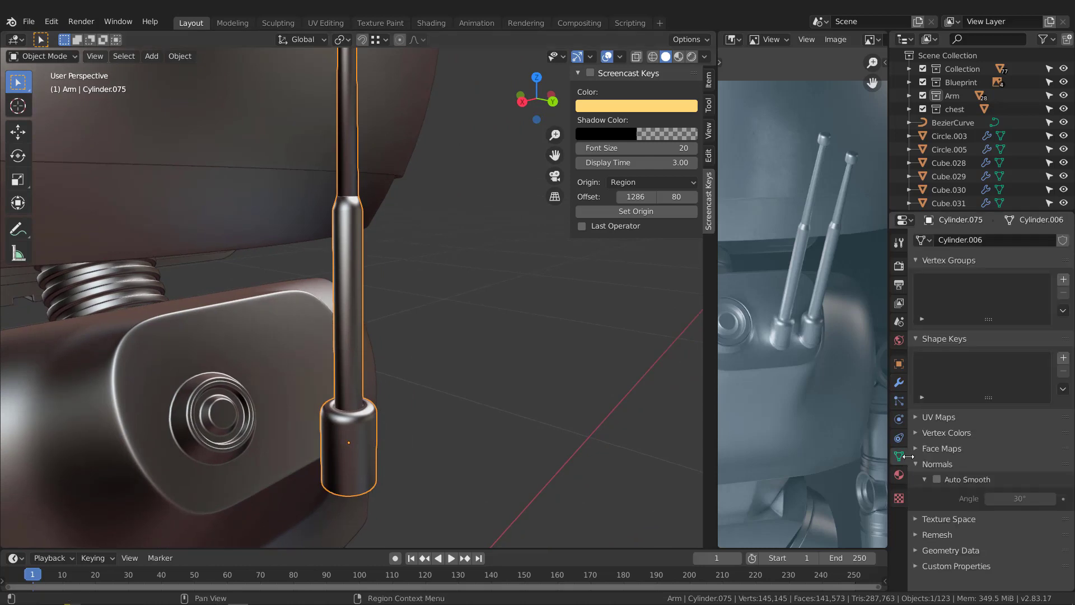
pyautogui.click(937, 478)
# Step: Adjust the antenna's Auto Smooth angle to 18.3°, checking the shading along the rods and base
pyautogui.moveTo(432, 263); pyautogui.dragTo(395, 250, button='middle')
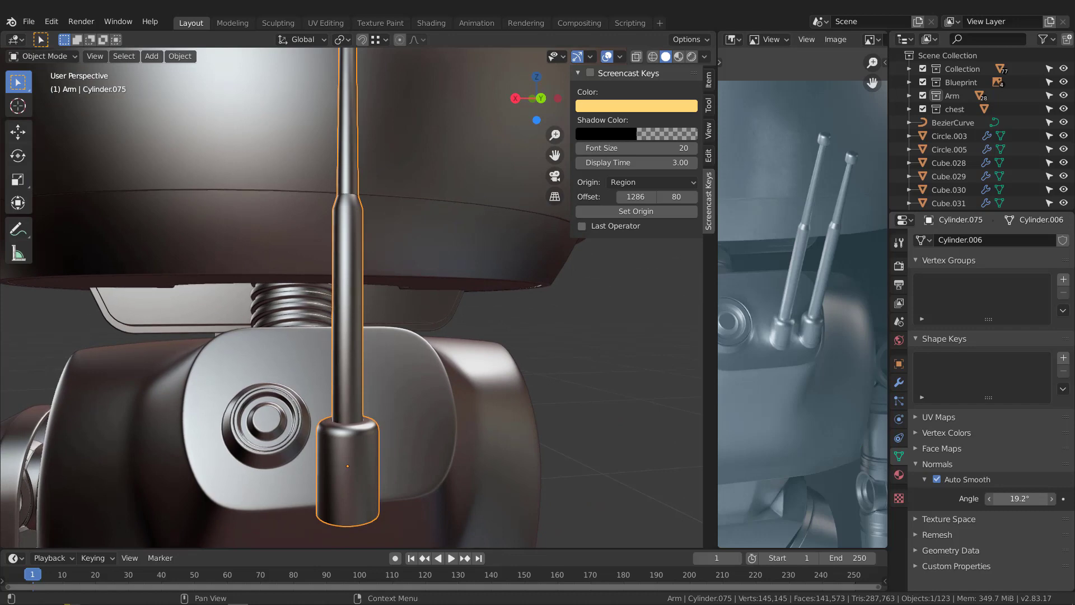
pyautogui.moveTo(1020, 499)
pyautogui.mouseDown()
pyautogui.moveTo(1033, 501)
pyautogui.moveTo(1016, 498)
pyautogui.mouseUp()
pyautogui.scroll(3, 324, 206)
pyautogui.moveTo(531, 302)
pyautogui.mouseDown(button='middle')
pyautogui.moveTo(371, 203)
pyautogui.moveTo(397, 492)
pyautogui.moveTo(375, 348)
pyautogui.moveTo(365, 377)
pyautogui.mouseUp(button='middle')
pyautogui.scroll(-5, 375, 348)
pyautogui.scroll(5, 366, 381)
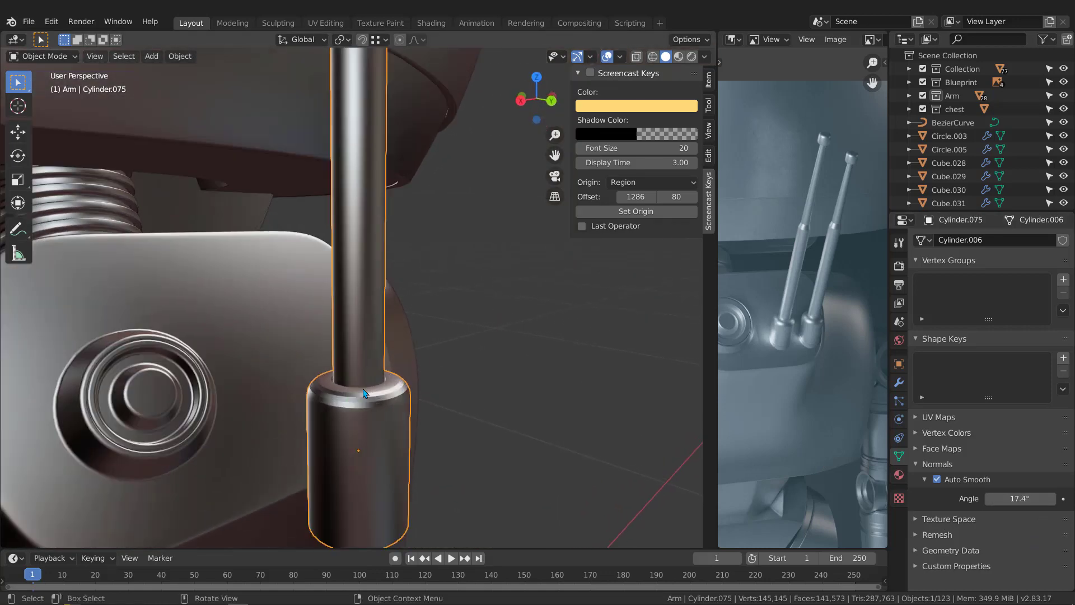
pyautogui.scroll(-5, 389, 407)
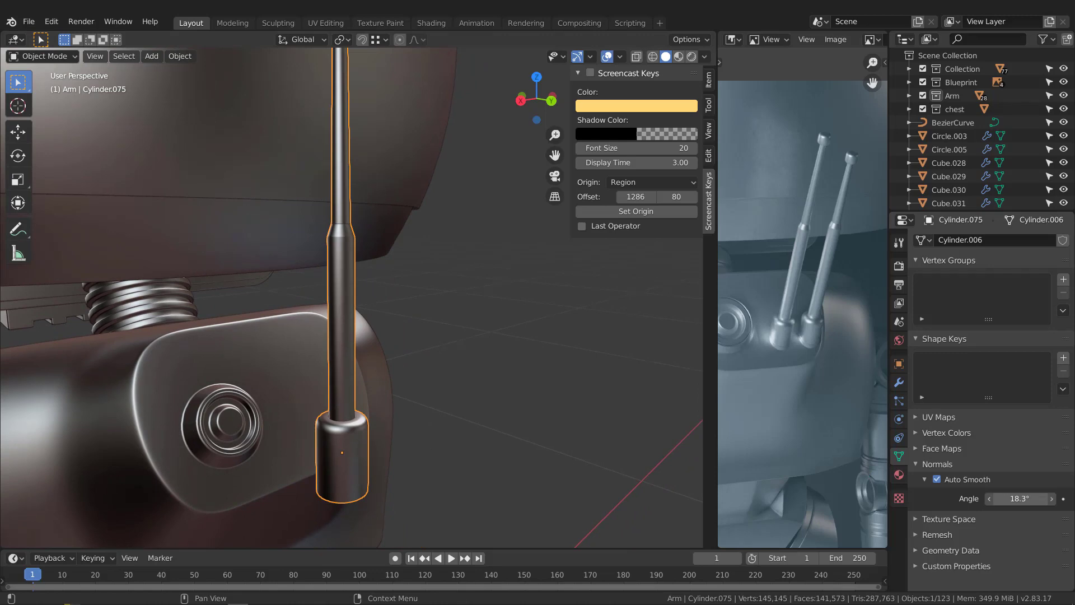
pyautogui.moveTo(609, 496); pyautogui.dragTo(354, 348, button='middle')
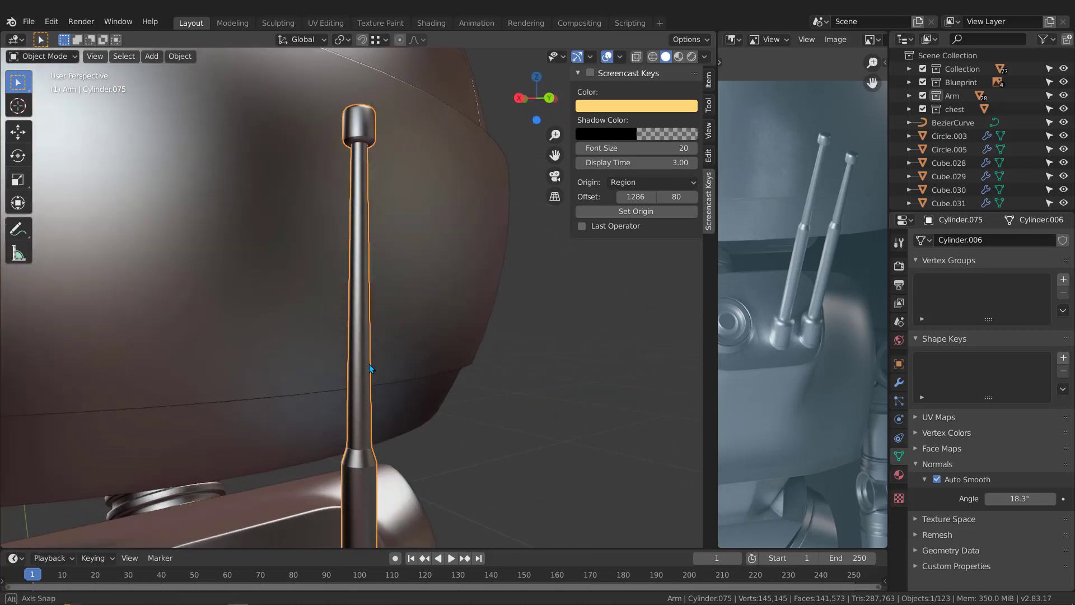
# Step: Set the antenna's Auto Smooth angle to 23.7° so that the tip cap's bevels shade smoothly
pyautogui.scroll(8, 377, 137)
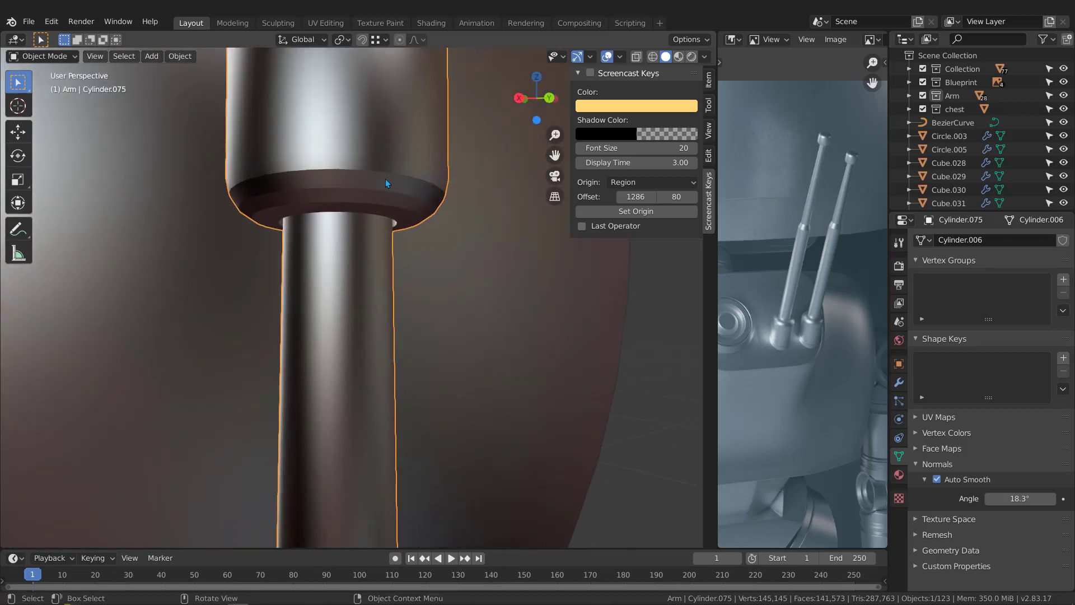
pyautogui.click(385, 179)
pyautogui.scroll(-5, 384, 197)
pyautogui.moveTo(383, 197); pyautogui.dragTo(260, 310, button='middle')
pyautogui.click(500, 347)
pyautogui.moveTo(500, 348); pyautogui.dragTo(446, 226, button='middle')
pyautogui.scroll(-4, 468, 319)
pyautogui.keyDown('shift'); pyautogui.moveTo(523, 439); pyautogui.dragTo(495, 349, button='middle'); pyautogui.keyUp('shift')
pyautogui.scroll(2, 495, 350)
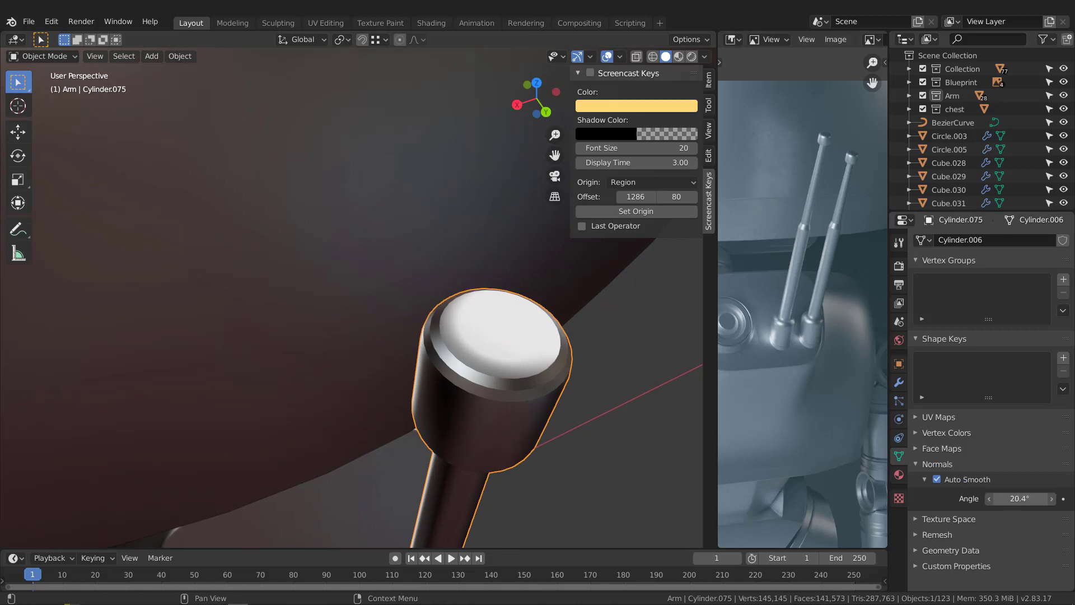
pyautogui.moveTo(1019, 499); pyautogui.dragTo(1020, 499)
pyautogui.scroll(-10, 428, 336)
# Step: Bevel the edge loop at the bottom of the taper between the two rods about 0.012 cm with 3 segments
pyautogui.keyDown('shift'); pyautogui.moveTo(450, 491); pyautogui.dragTo(363, 222, button='middle'); pyautogui.keyUp('shift')
pyautogui.scroll(4, 395, 298)
pyautogui.scroll(3, 364, 364)
pyautogui.click(349, 374)
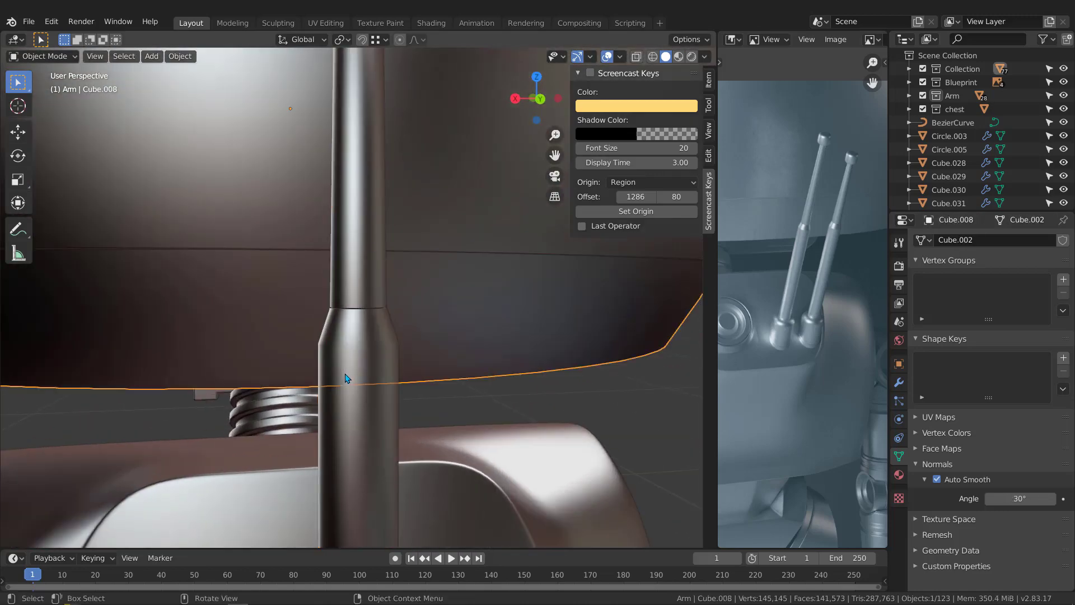
pyautogui.press('Tab')
pyautogui.press('Tab')
pyautogui.click(369, 374)
pyautogui.press('Tab')
pyautogui.scroll(2, 358, 346)
pyautogui.scroll(2, 359, 345)
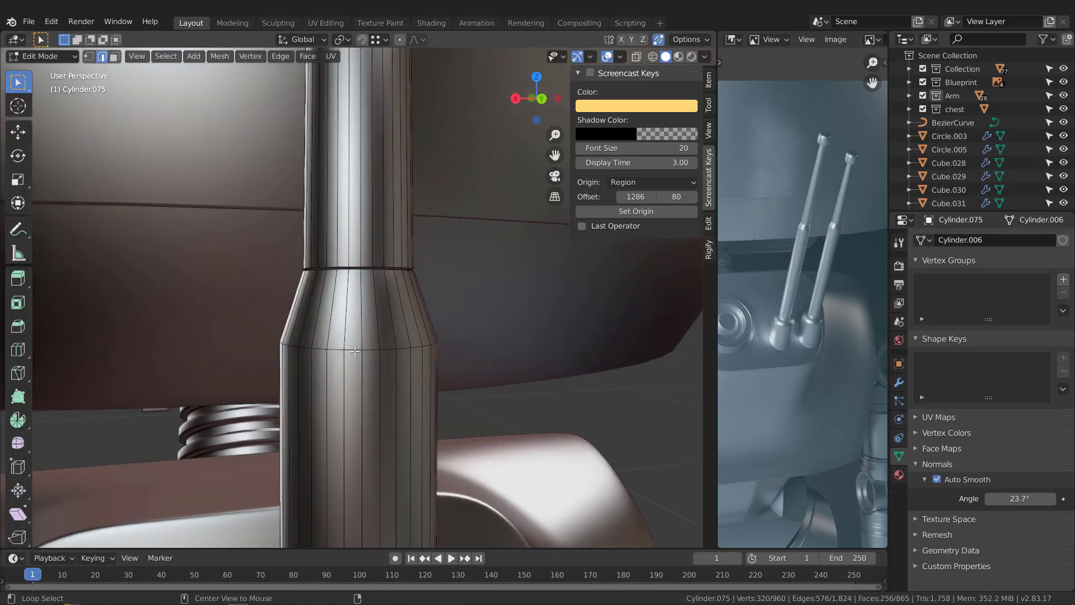
pyautogui.moveTo(362, 345); pyautogui.dragTo(426, 358, button='middle')
pyautogui.hotkey('ctrl', 'b')
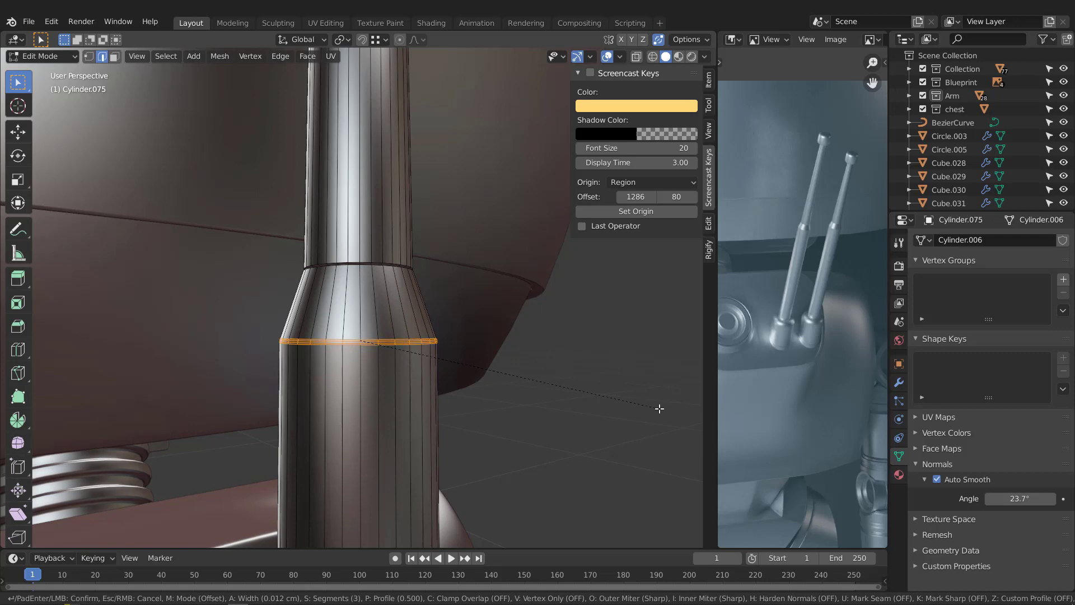
pyautogui.click(659, 408)
pyautogui.scroll(-6, 571, 367)
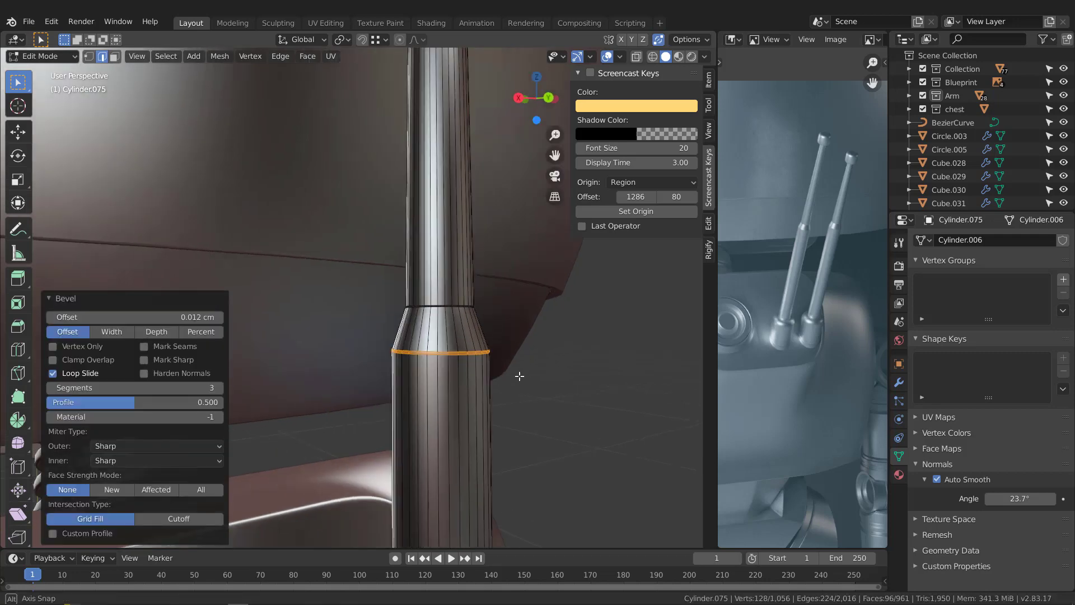
pyautogui.moveTo(401, 288); pyautogui.dragTo(422, 308, button='middle')
pyautogui.press('Tab')
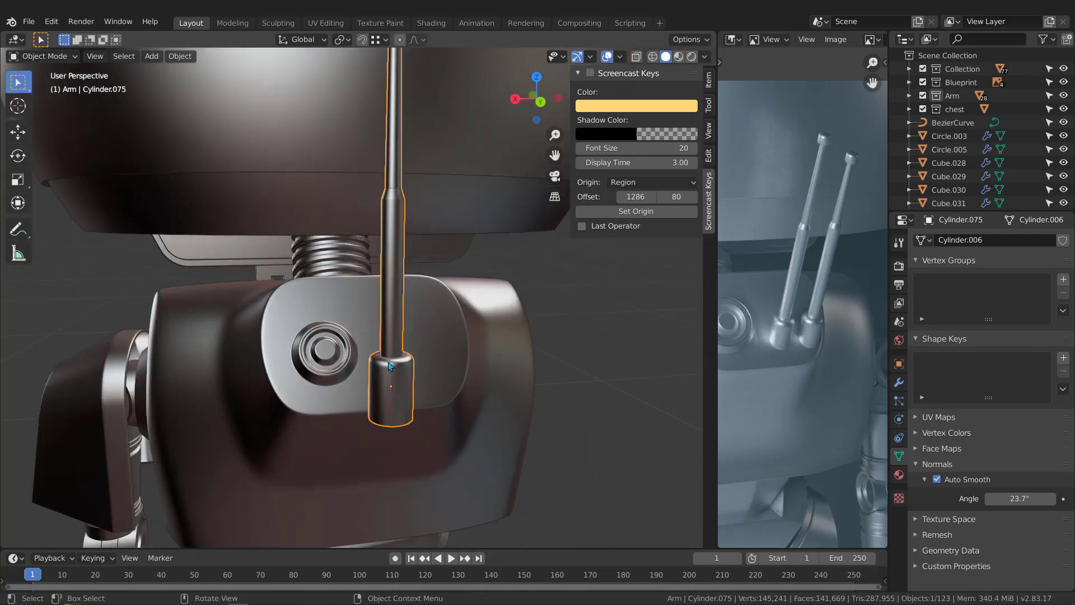
# Step: Isolate the Blueprint collection and bevel the edge loop around the base opening where the lower rod enters, about 0.036 cm with 3 segments
pyautogui.scroll(4, 415, 336)
pyautogui.moveTo(407, 367); pyautogui.dragTo(407, 330, button='middle')
pyautogui.scroll(3, 395, 333)
pyautogui.scroll(2, 395, 332)
pyautogui.scroll(2, 444, 302)
pyautogui.scroll(-4, 442, 337)
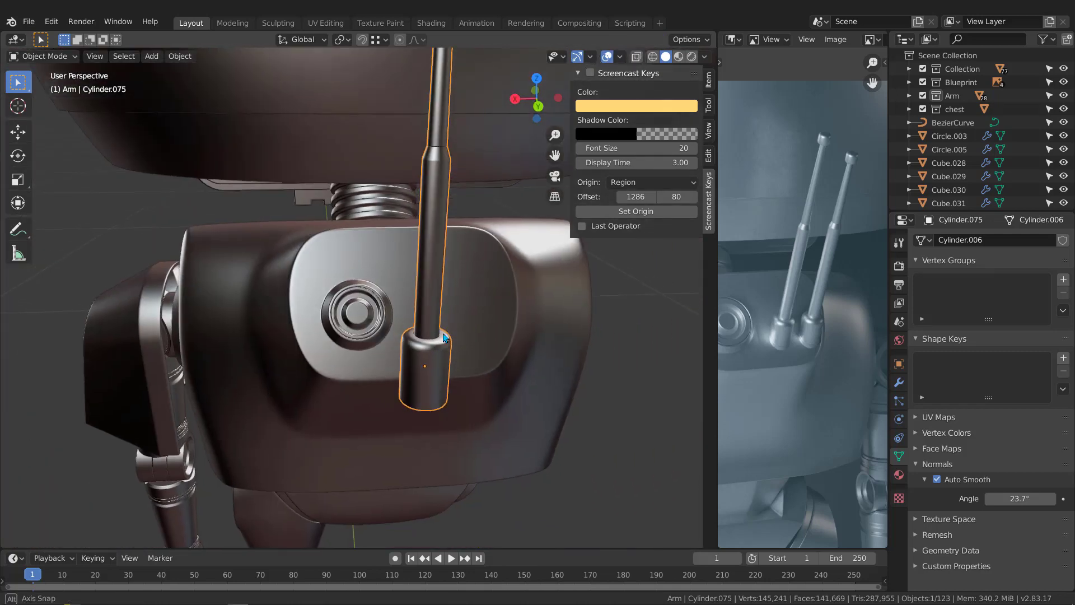
pyautogui.scroll(6, 431, 352)
pyautogui.scroll(-2, 436, 387)
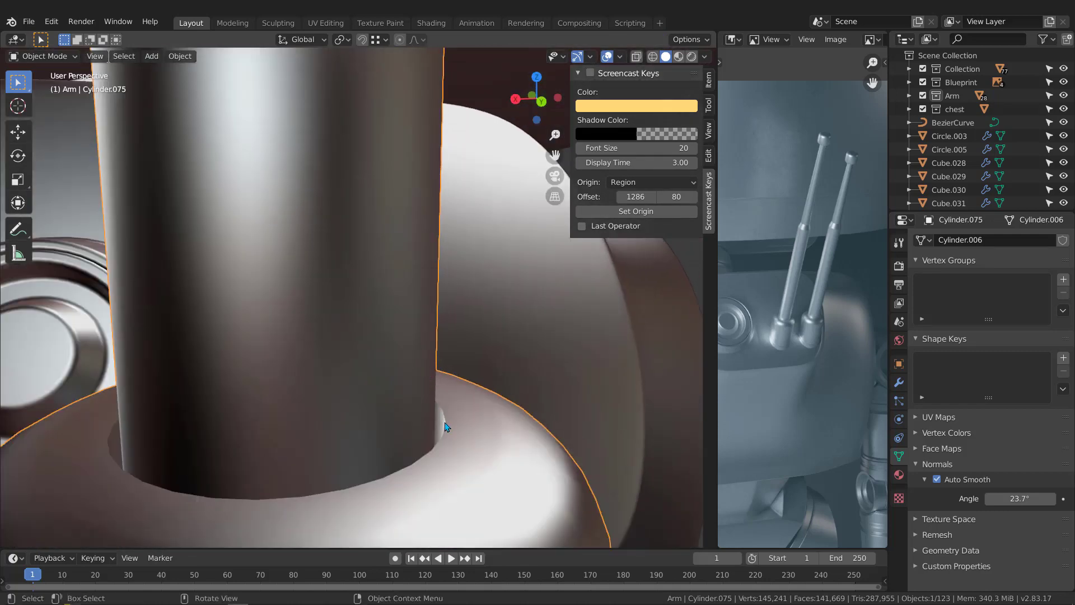
pyautogui.press('2')
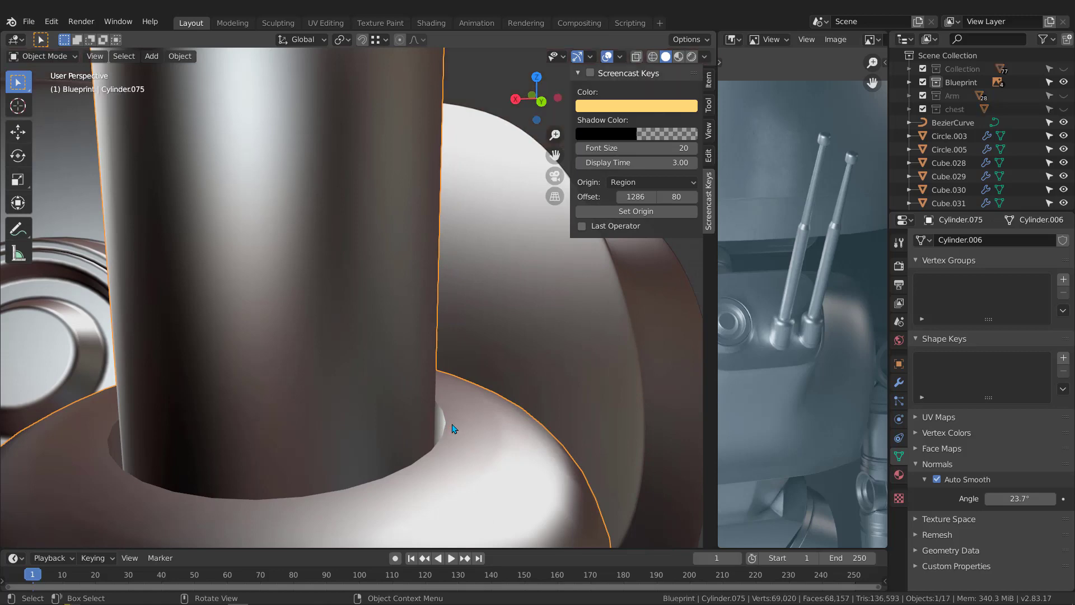
pyautogui.press('Tab')
pyautogui.press('Tab')
pyautogui.press('Tab')
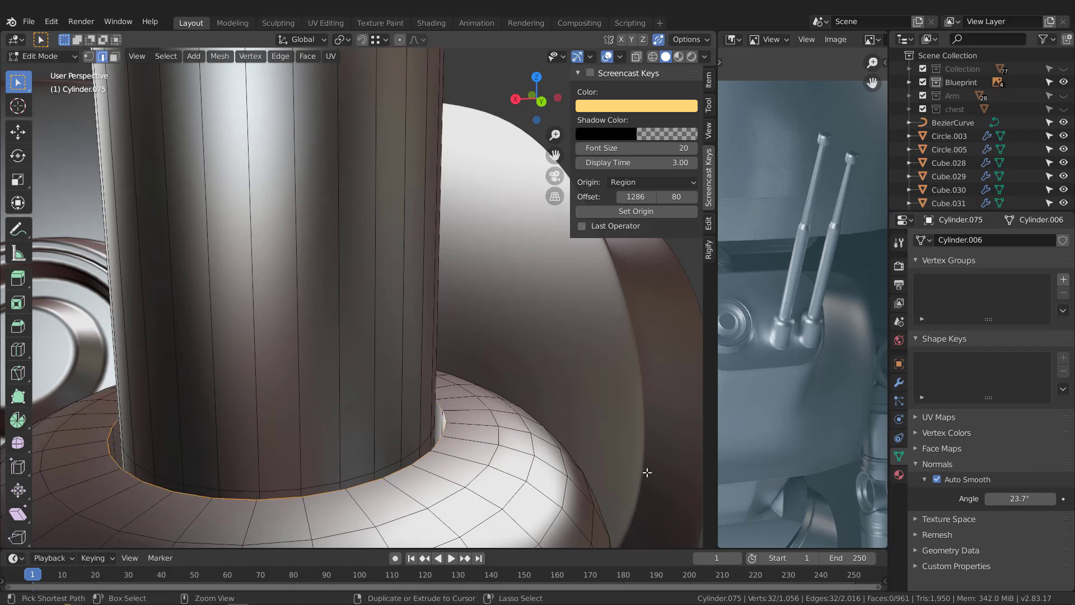
pyautogui.hotkey('ctrl', 'b')
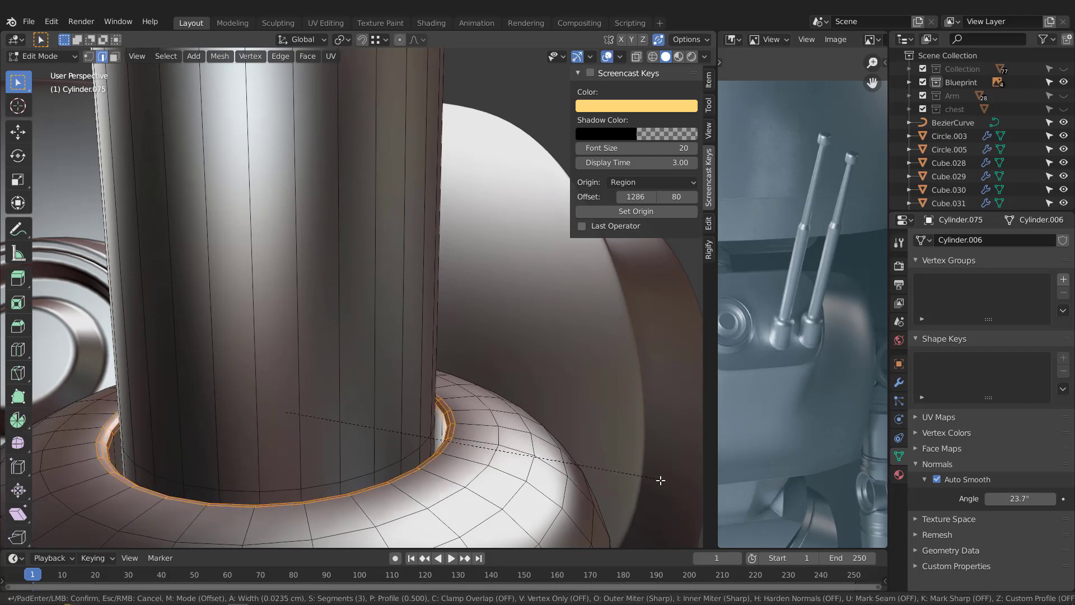
pyautogui.click(662, 470)
# Step: Bevel the edge loop at the top of the taper between the two rods about 0.01 cm with 3 segments
pyautogui.scroll(-6, 426, 254)
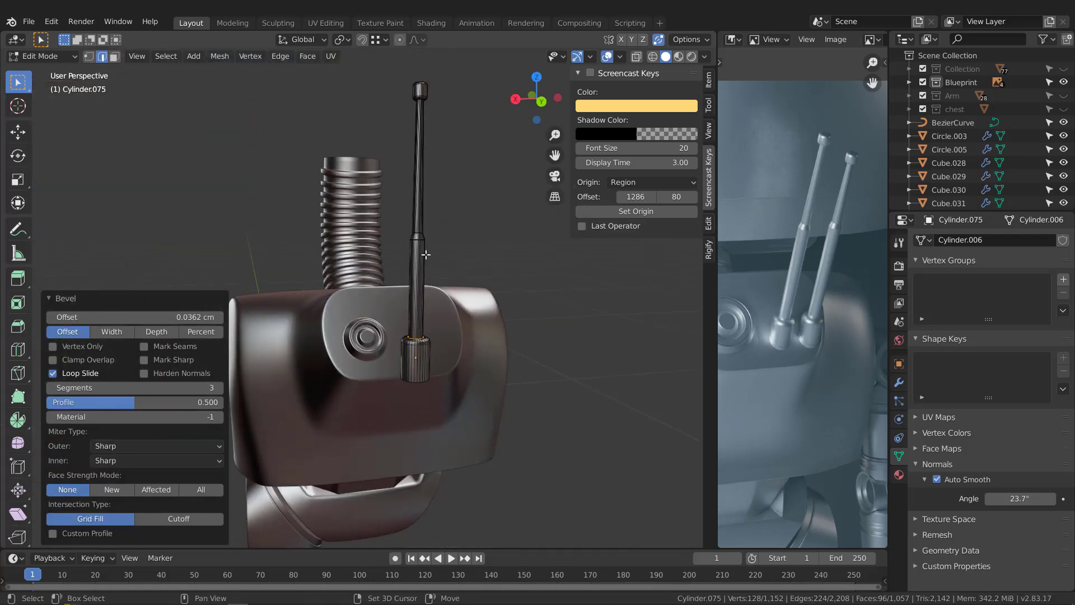
pyautogui.scroll(8, 425, 255)
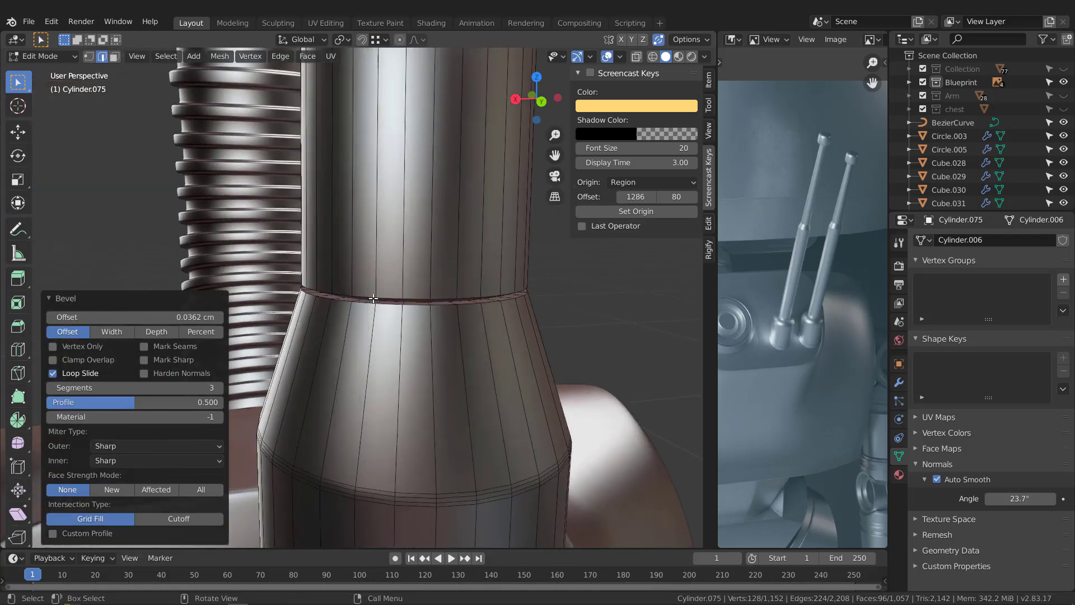
pyautogui.scroll(2, 374, 298)
pyautogui.keyDown('alt'); pyautogui.click(321, 295); pyautogui.keyUp('alt')
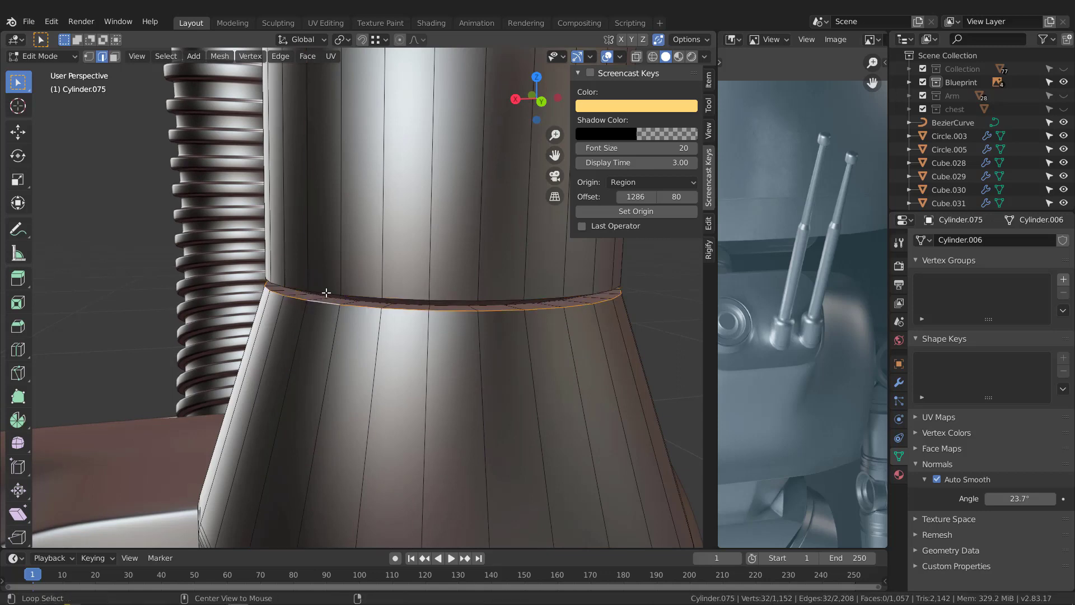
pyautogui.moveTo(324, 292); pyautogui.dragTo(660, 408, button='middle')
pyautogui.hotkey('ctrl', 'b')
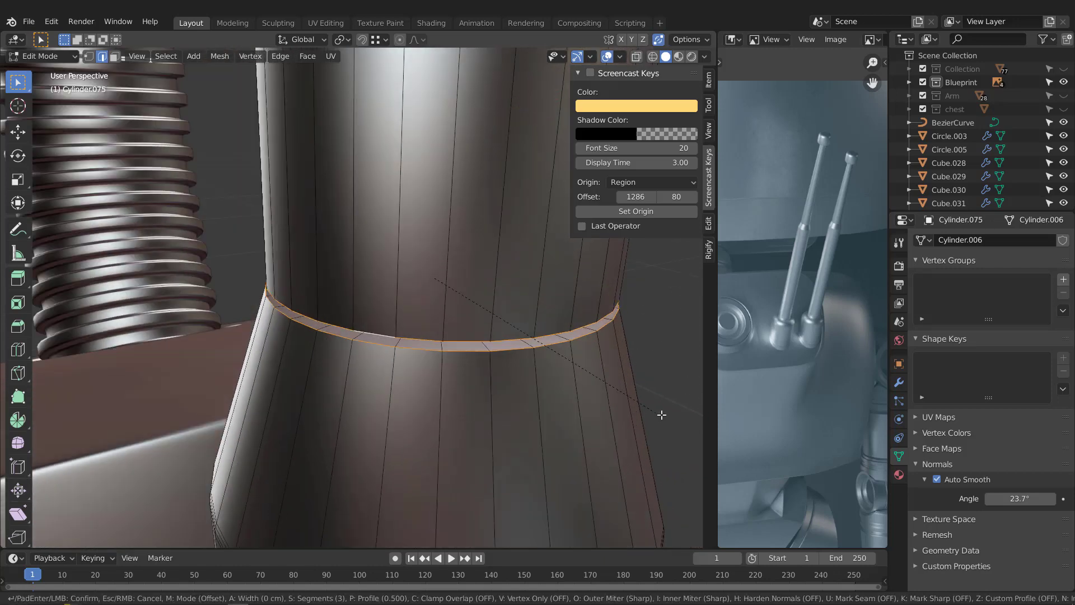
pyautogui.click(664, 415)
pyautogui.scroll(-6, 663, 414)
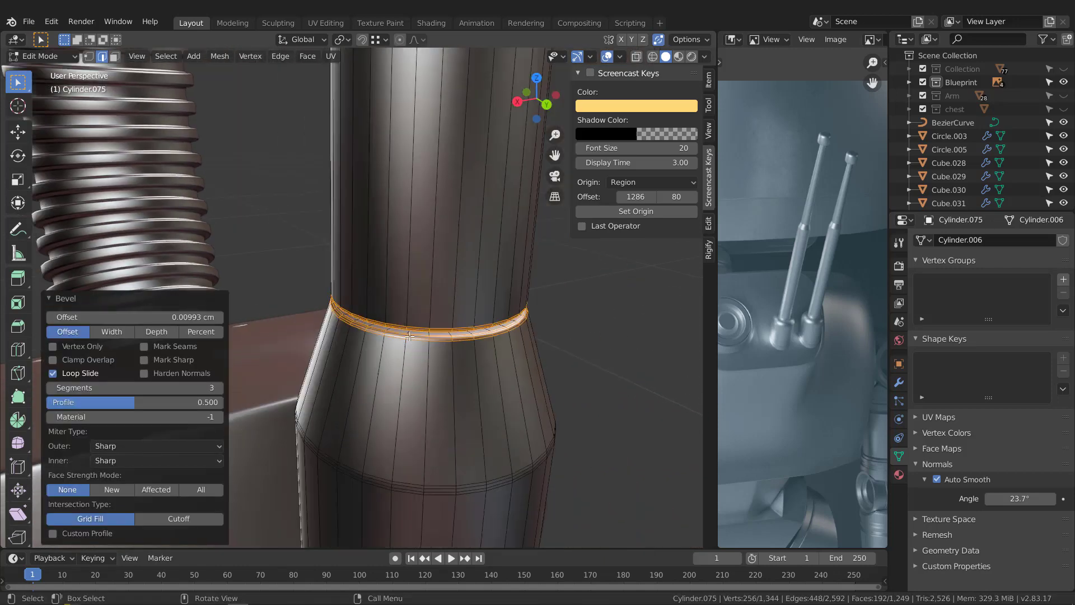
# Step: Bevel the edge loop under the tip cap where the thin rod enters, about 0.008 cm with 3 segments, and return to Object Mode
pyautogui.scroll(-6, 399, 321)
pyautogui.keyDown('shift'); pyautogui.moveTo(379, 163); pyautogui.dragTo(399, 291, button='middle'); pyautogui.keyUp('shift')
pyautogui.scroll(7, 384, 282)
pyautogui.scroll(5, 384, 281)
pyautogui.click(384, 280)
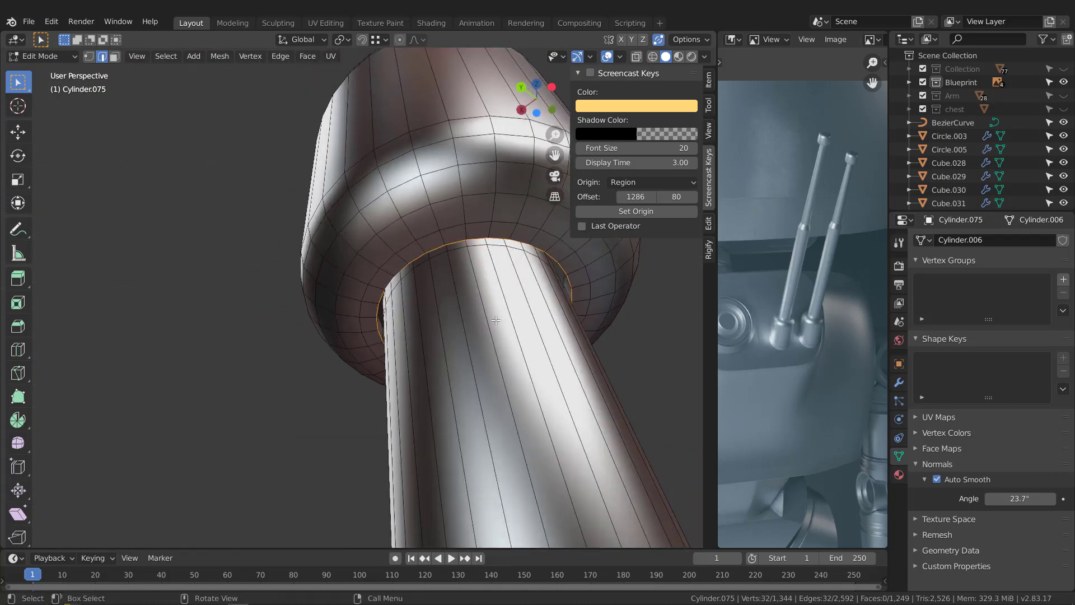
pyautogui.hotkey('ctrl', 'b')
pyautogui.click(520, 344)
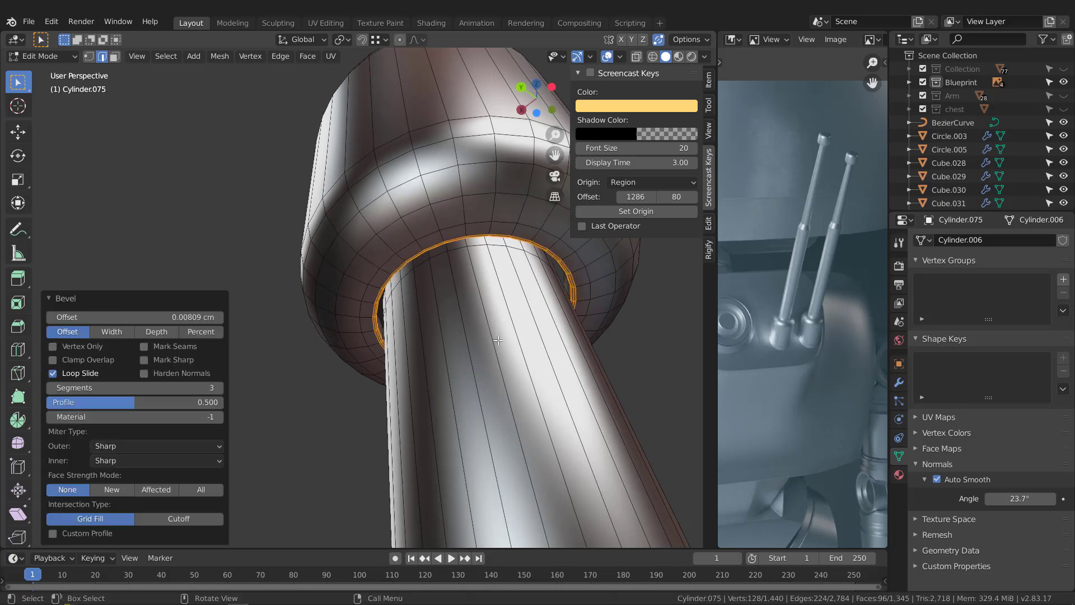
pyautogui.moveTo(521, 345); pyautogui.dragTo(351, 243, button='middle')
pyautogui.scroll(-9, 469, 396)
pyautogui.press('Tab')
pyautogui.scroll(2, 347, 226)
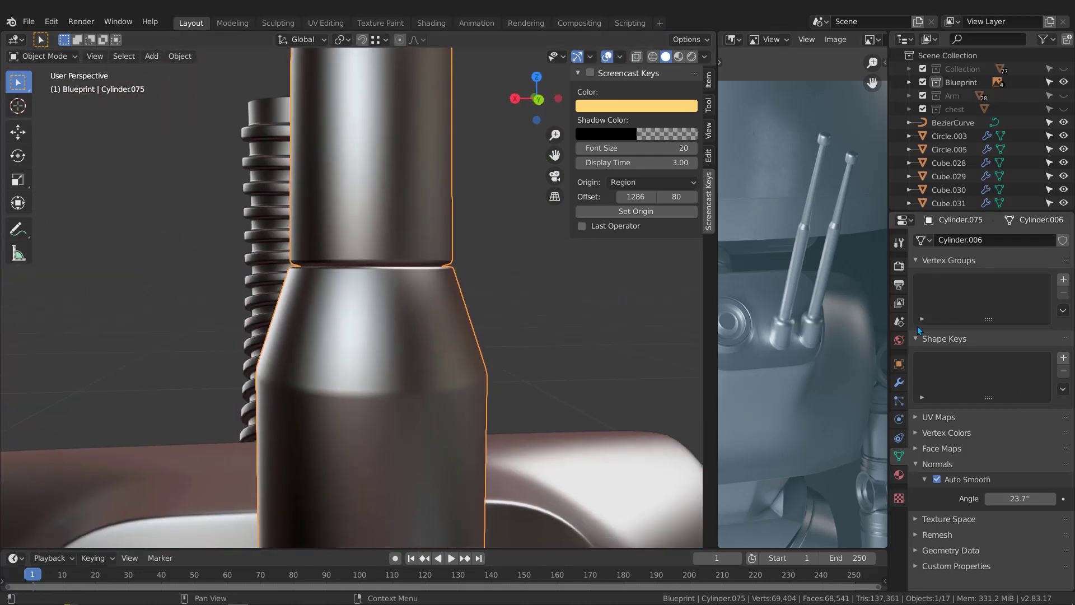
# Step: Try a Weighted Normal modifier on the antenna, check the shading around the taper and base, and remove it
pyautogui.click(899, 382)
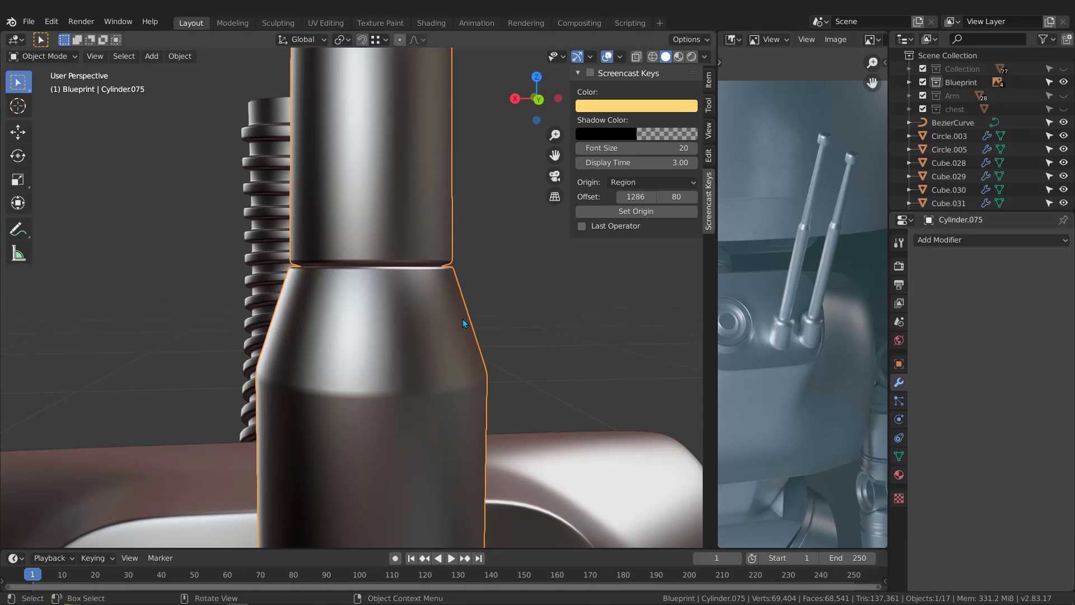
pyautogui.moveTo(463, 318); pyautogui.dragTo(421, 267, button='middle')
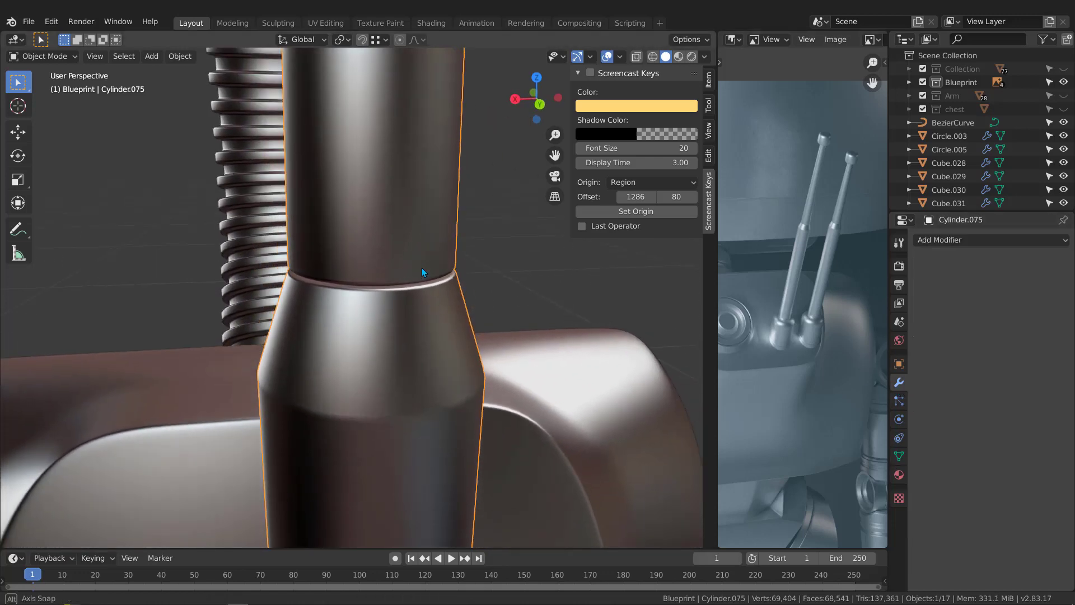
pyautogui.click(962, 241)
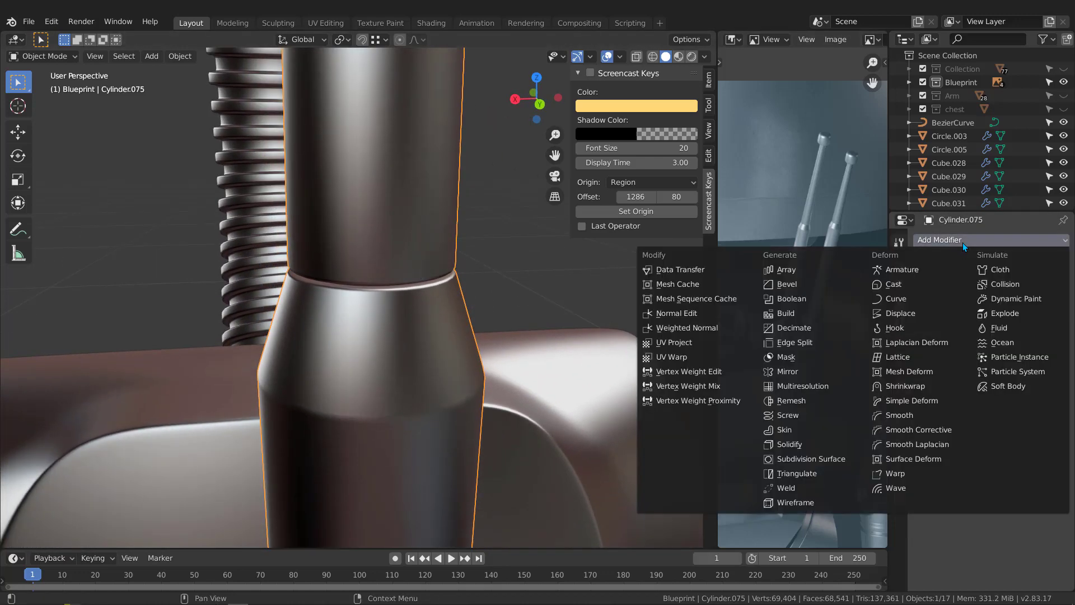
pyautogui.click(670, 329)
pyautogui.moveTo(459, 274); pyautogui.dragTo(348, 219, button='middle')
pyautogui.moveTo(459, 278); pyautogui.dragTo(413, 303, button='middle')
pyautogui.moveTo(413, 303); pyautogui.dragTo(479, 310, button='middle')
pyautogui.click(951, 278)
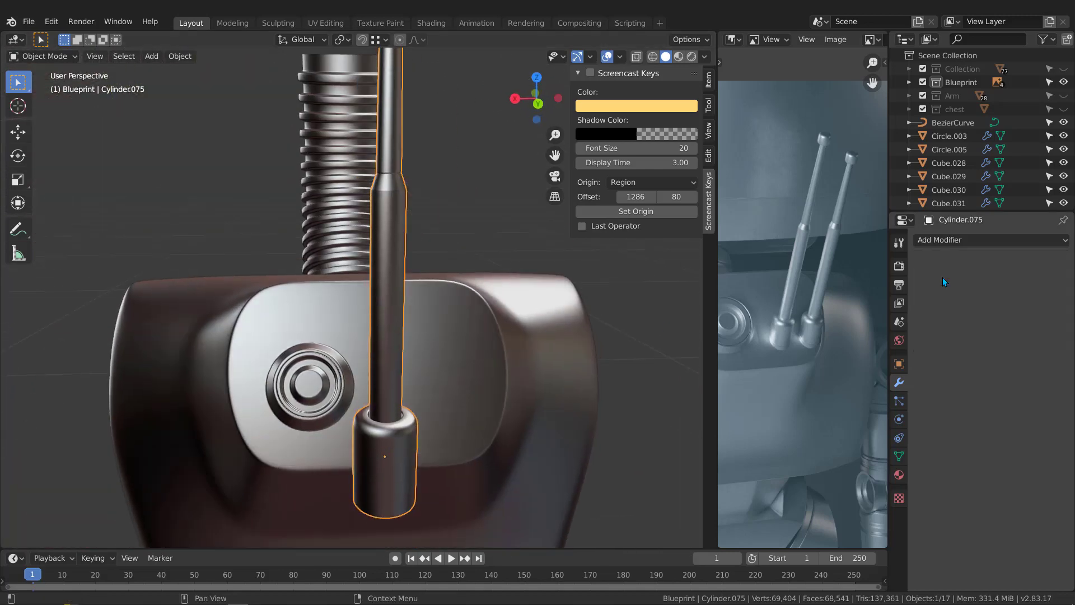
# Step: Fill the open edge loop at the bottom of the antenna's base with a face and return to Object Mode
pyautogui.scroll(5, 362, 430)
pyautogui.moveTo(361, 430); pyautogui.dragTo(440, 342, button='middle')
pyautogui.scroll(-3, 462, 397)
pyautogui.press('Tab')
pyautogui.click(435, 341)
pyautogui.keyDown('alt'); pyautogui.click(435, 341); pyautogui.keyUp('alt')
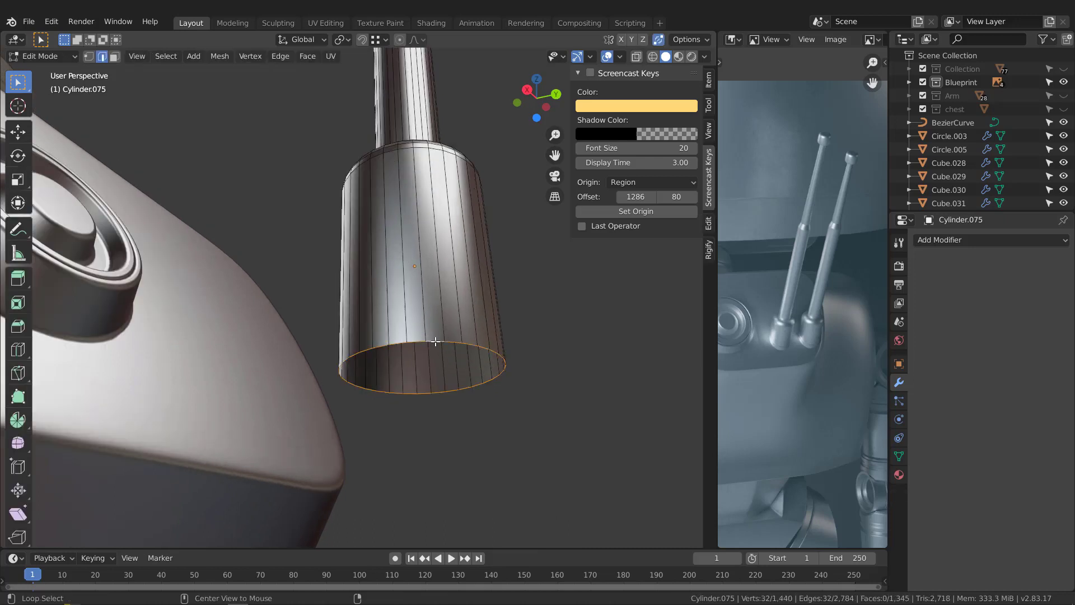
pyautogui.press('f')
pyautogui.moveTo(485, 370)
pyautogui.mouseDown(button='middle')
pyautogui.moveTo(476, 343)
pyautogui.moveTo(472, 374)
pyautogui.mouseUp(button='middle')
pyautogui.scroll(2, 472, 340)
pyautogui.scroll(-7, 454, 361)
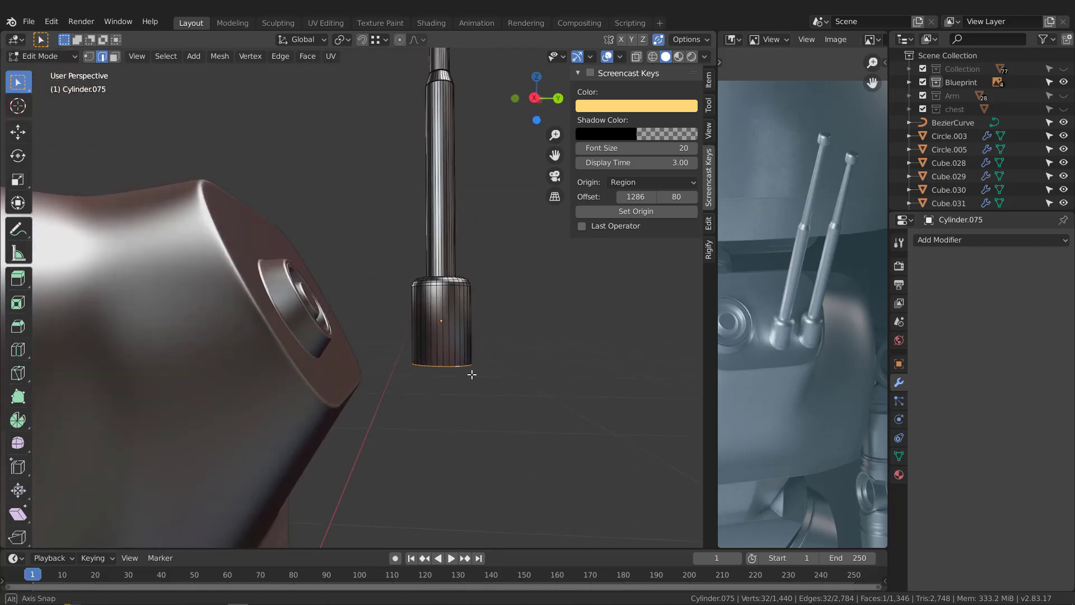
pyautogui.press('Tab')
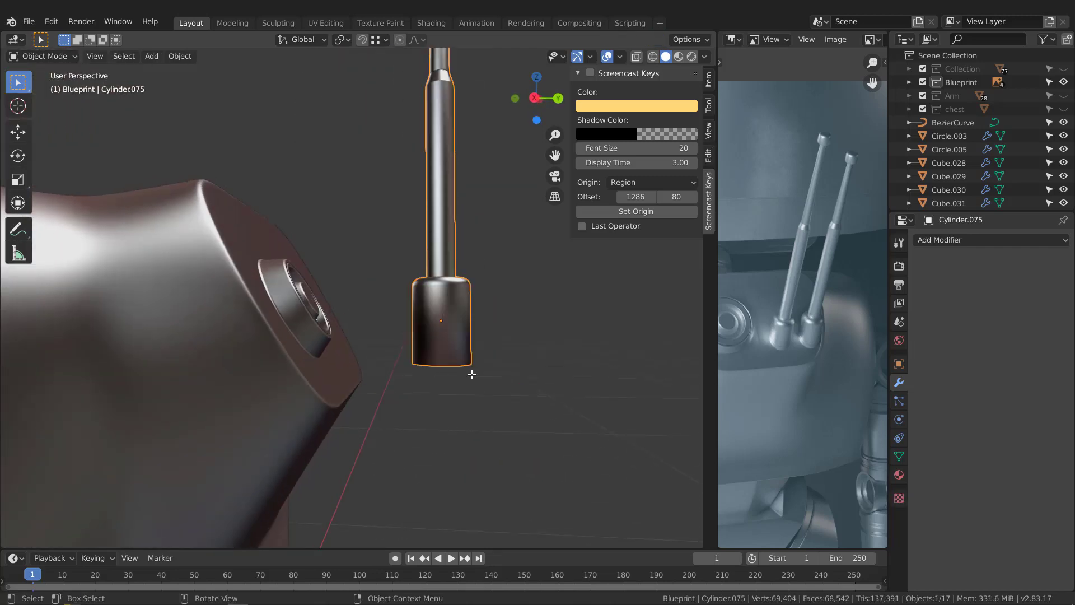
# Step: Rotate the antenna about 31° in the right orthographic view to follow the slant of the blueprint antenna
pyautogui.press('KP_3')
pyautogui.moveTo(471, 323); pyautogui.dragTo(394, 393, button='middle')
pyautogui.scroll(-3, 380, 357)
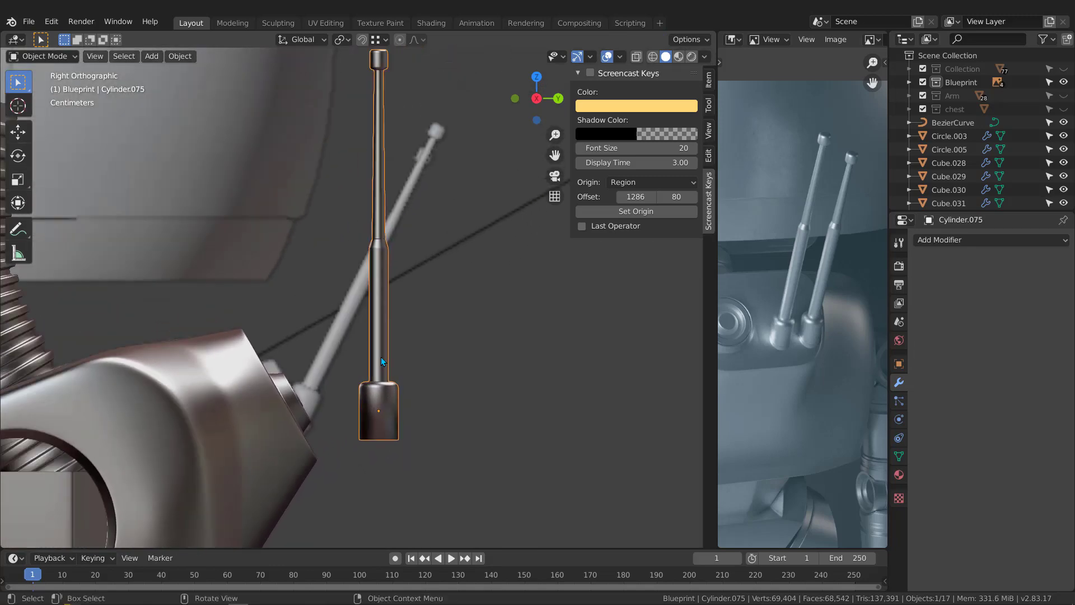
pyautogui.press('r')
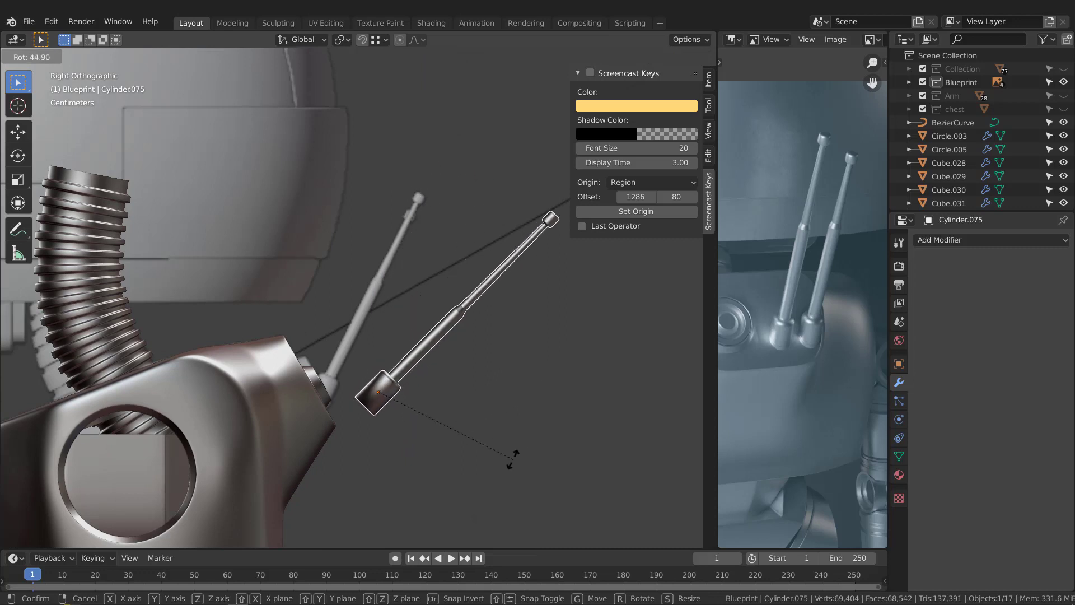
pyautogui.click(598, 442)
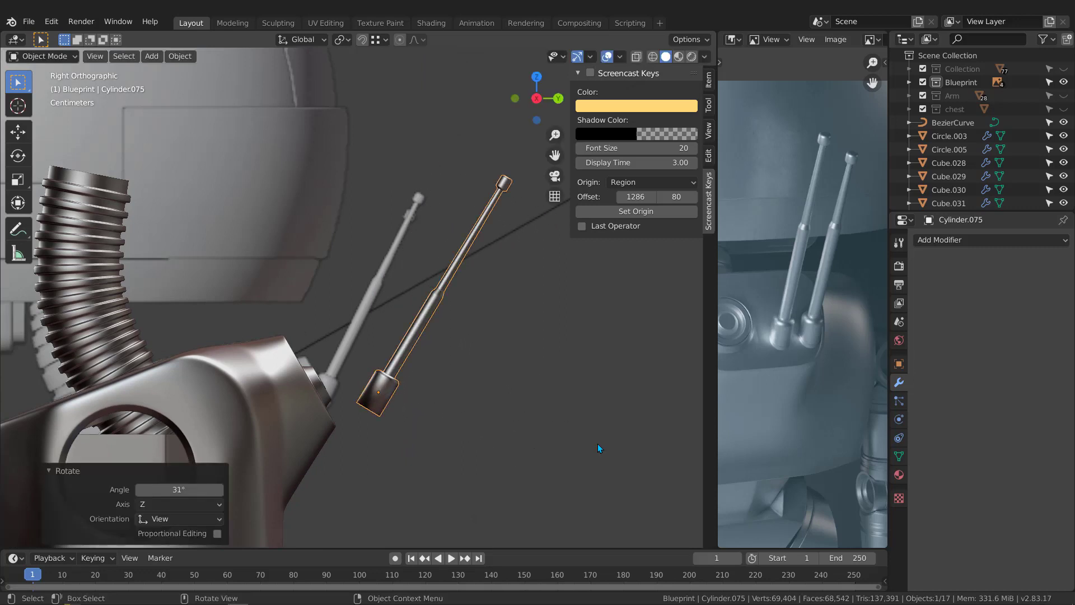
# Step: Move the antenna onto the back panel, about -3.06 cm in Y and 0.39 cm in Z, and rotate it by about -4.85°
pyautogui.press('g')
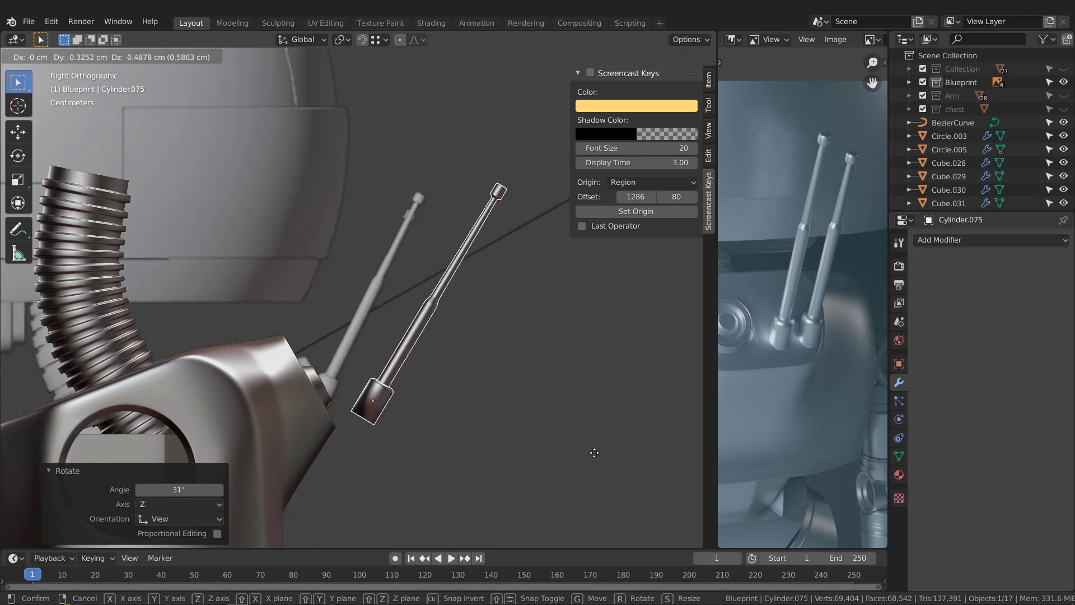
pyautogui.click(550, 440)
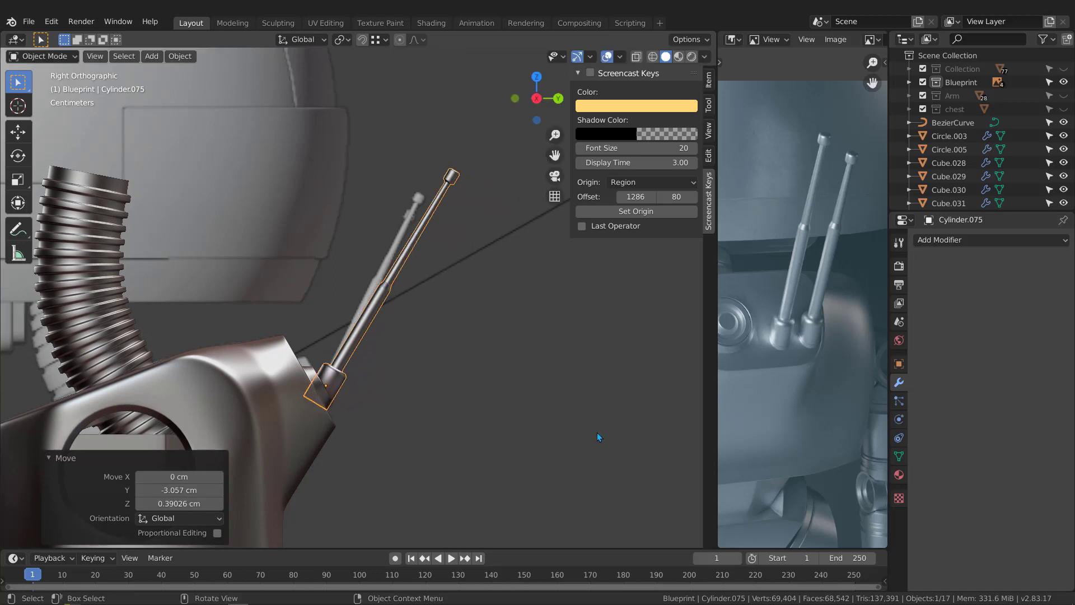
pyautogui.press('r')
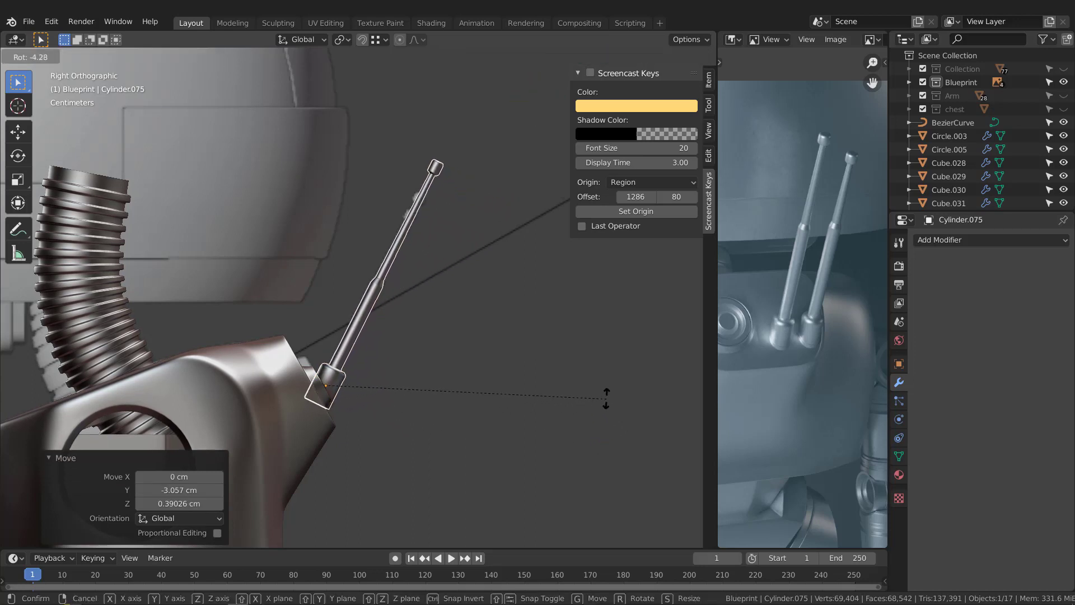
pyautogui.click(606, 396)
# Step: Move the base's bottom face about -0.305 cm along its local Z axis so that it sinks into the robot's back
pyautogui.scroll(5, 321, 391)
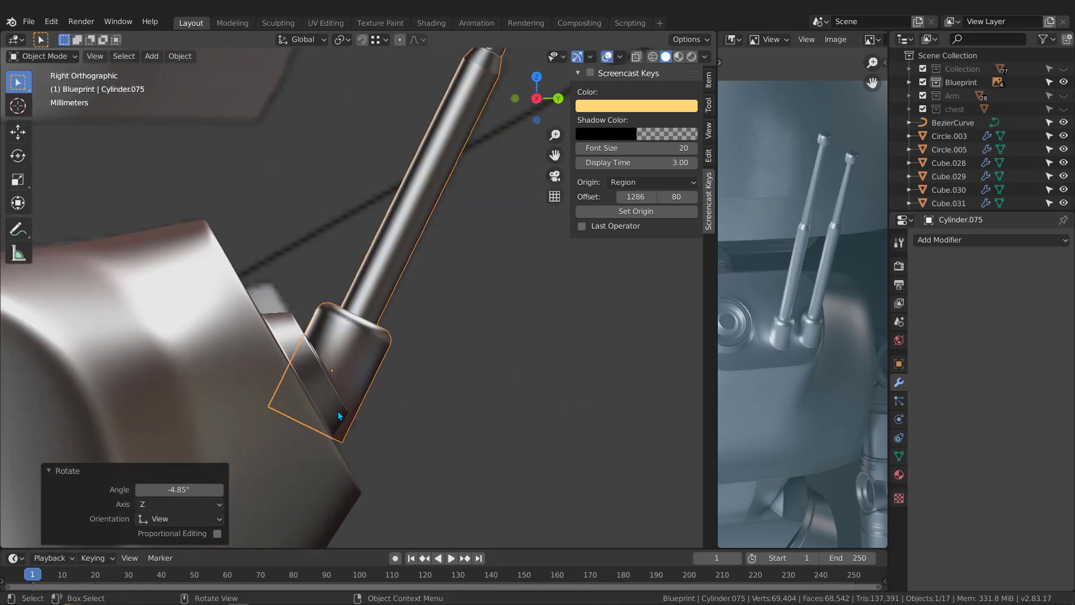
pyautogui.press('Tab')
pyautogui.moveTo(371, 432); pyautogui.dragTo(321, 381, button='middle')
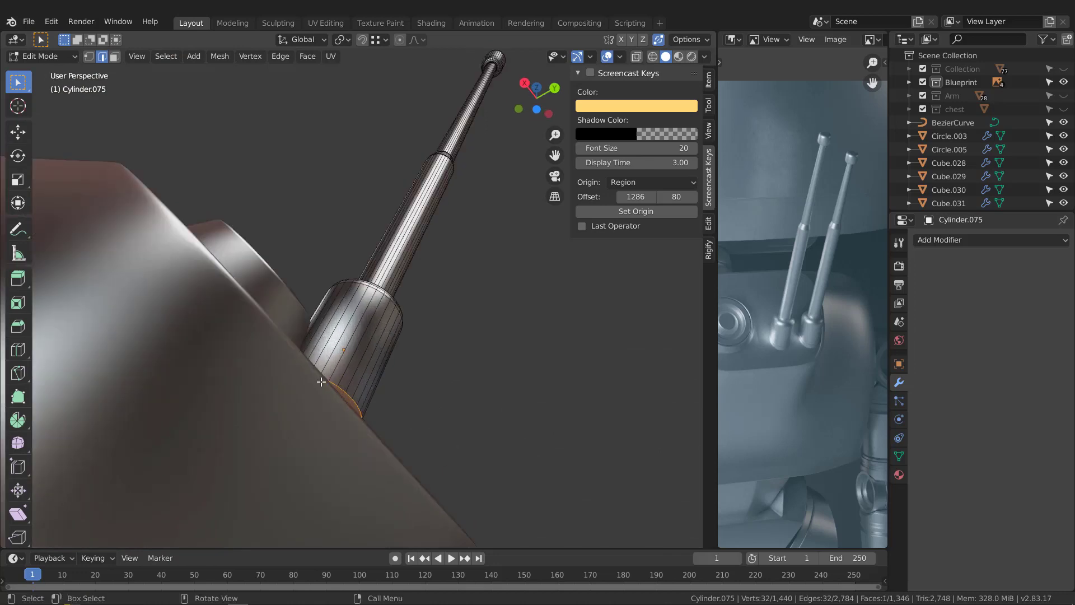
pyautogui.scroll(3, 321, 382)
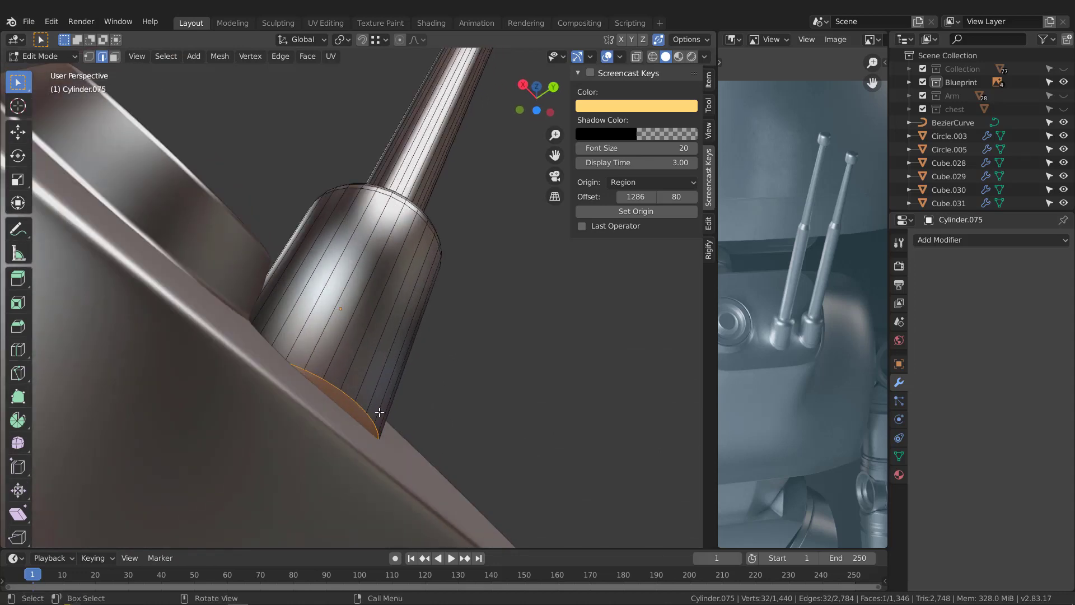
pyautogui.press('g')
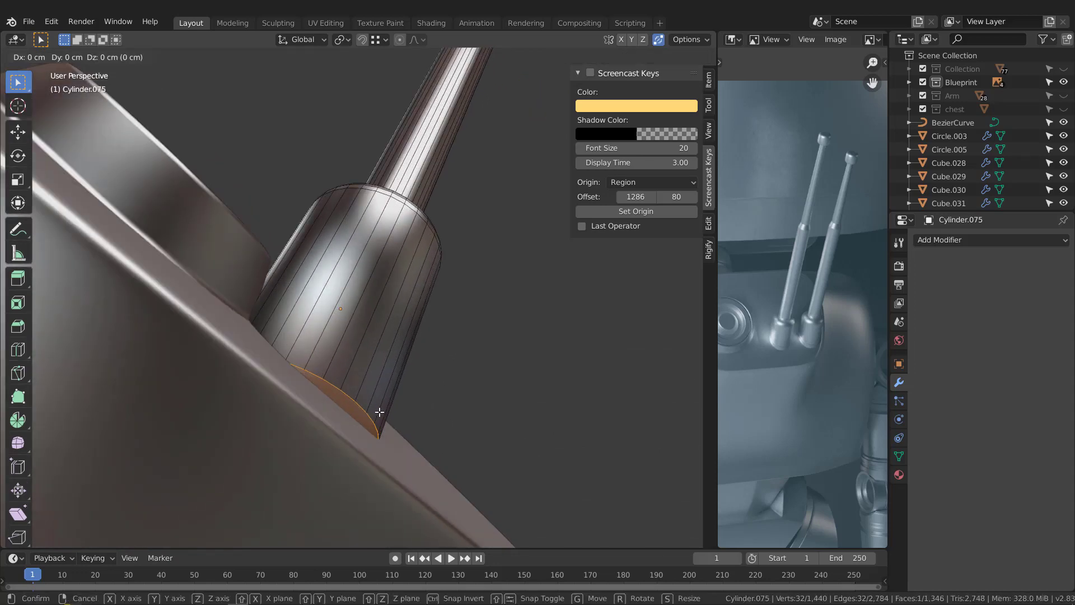
pyautogui.press('z')
pyautogui.press('z')
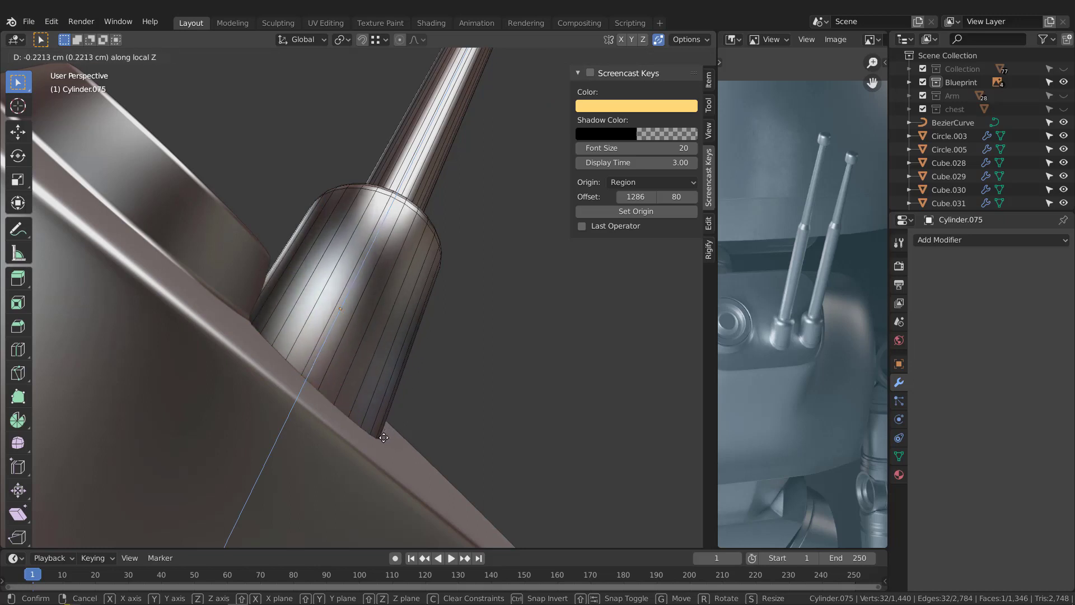
pyautogui.click(384, 443)
# Step: Check how the antenna's base meets the robot's back from the right and left orthographic views
pyautogui.moveTo(357, 357); pyautogui.dragTo(389, 416, button='middle')
pyautogui.press('KP_3')
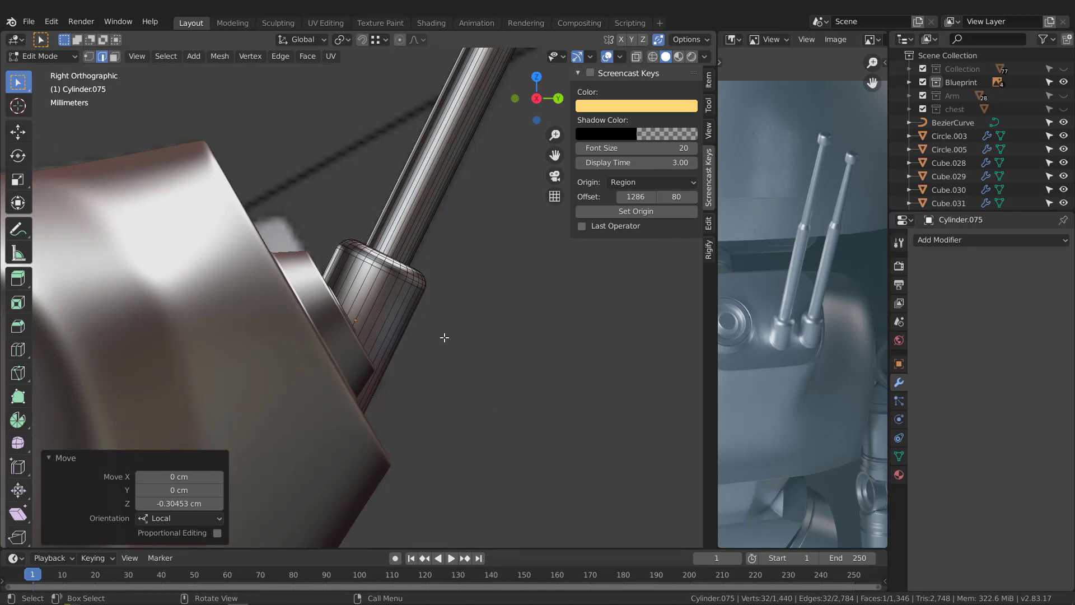
pyautogui.press('ctrl+KP_3')
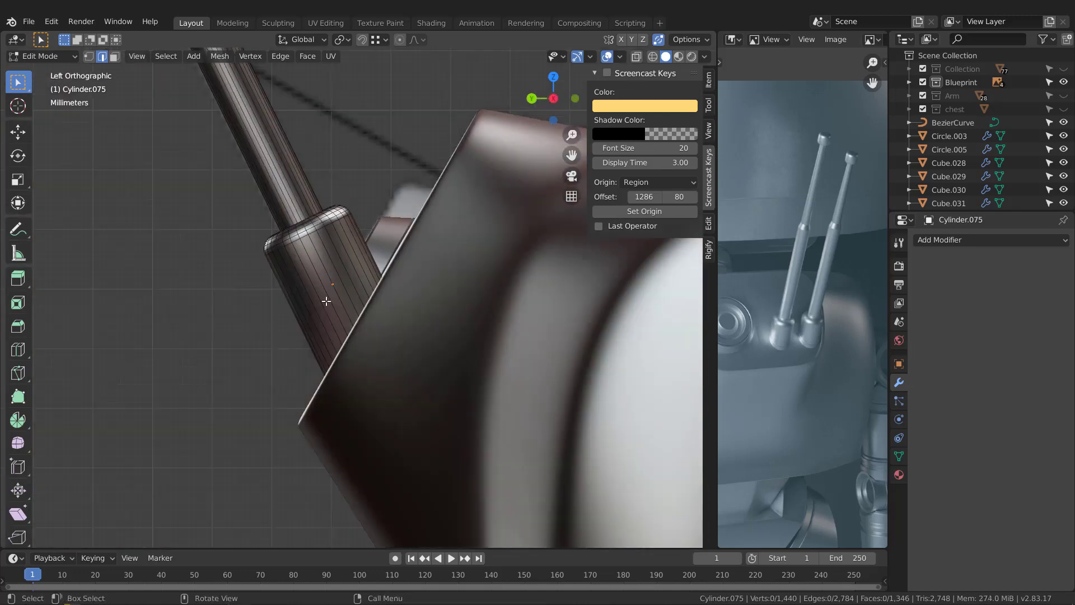
pyautogui.scroll(2, 331, 332)
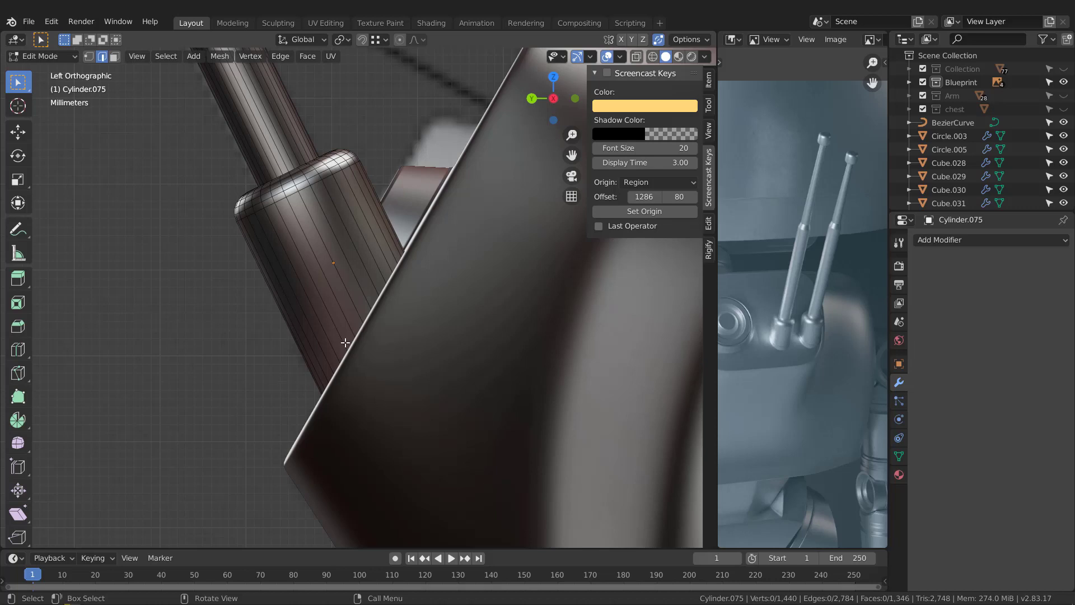
pyautogui.scroll(-1, 367, 267)
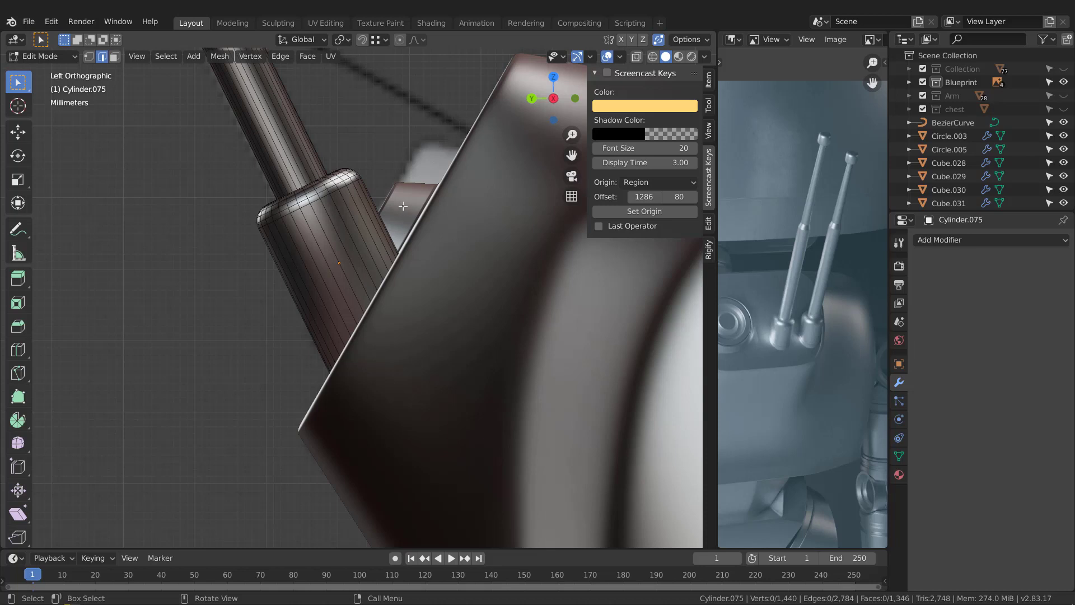
# Step: Knife-cut straight through the lower part of the antenna base, parallel to the robot's back panel, with cut-through enabled
pyautogui.scroll(1, 348, 271)
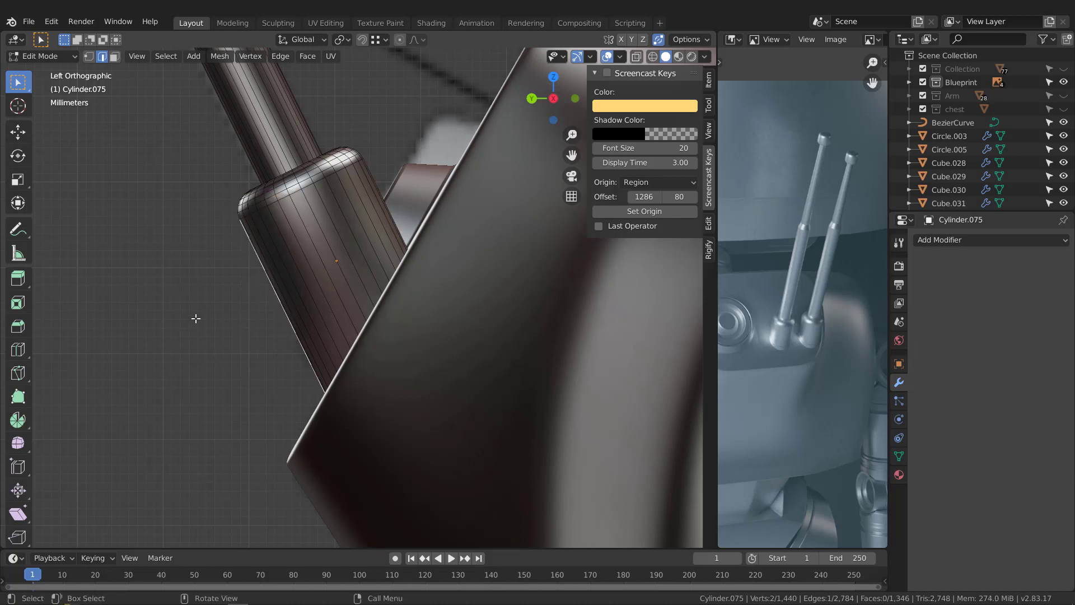
pyautogui.press('1')
pyautogui.press('k')
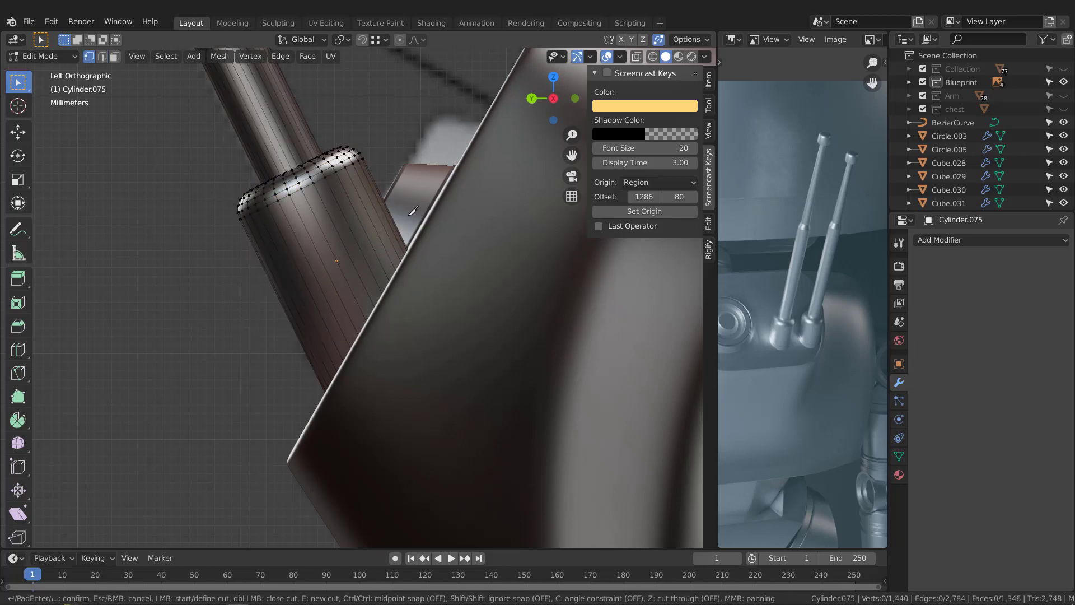
pyautogui.click(406, 213)
pyautogui.press('z')
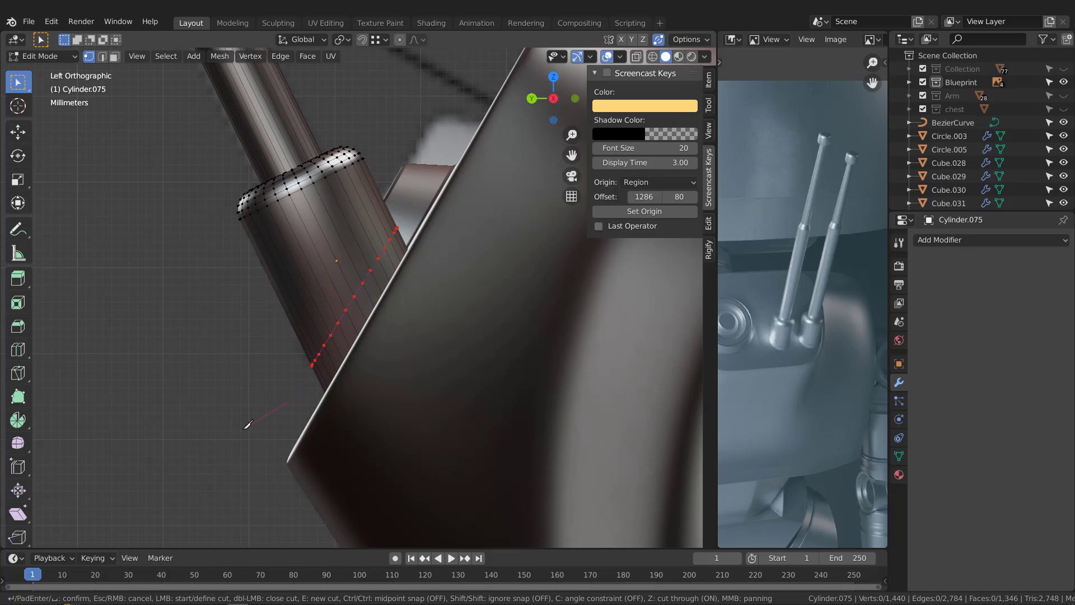
pyautogui.press('Return')
# Step: Bevel the new cut edge loop on the antenna base with two segments, about 0.015 cm wide
pyautogui.moveTo(358, 262); pyautogui.dragTo(375, 298, button='middle')
pyautogui.press('2')
pyautogui.hotkey('ctrl', 'b')
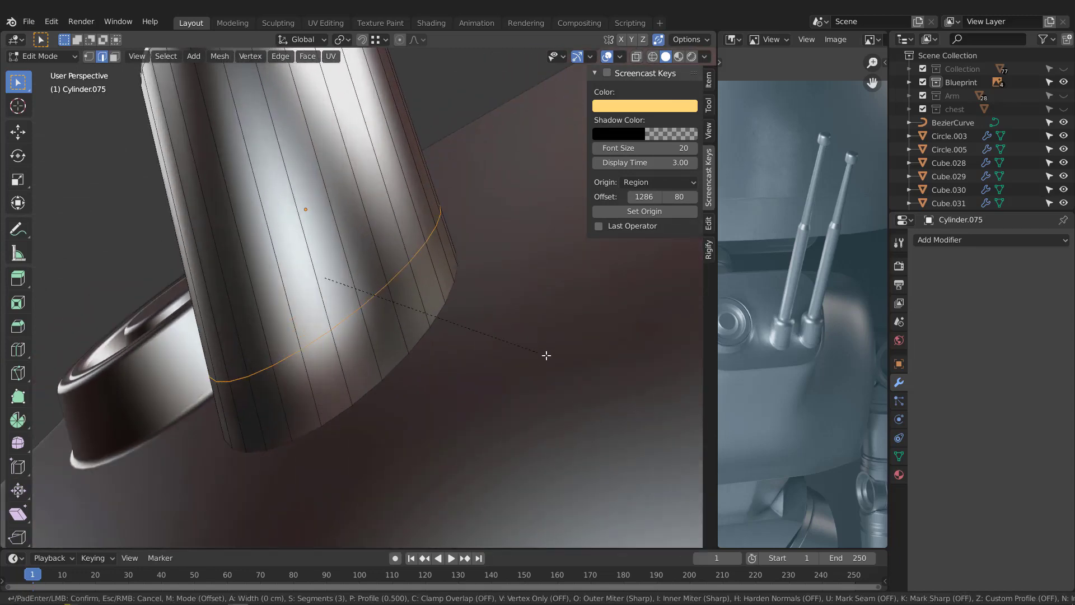
pyautogui.scroll(-2, 549, 355)
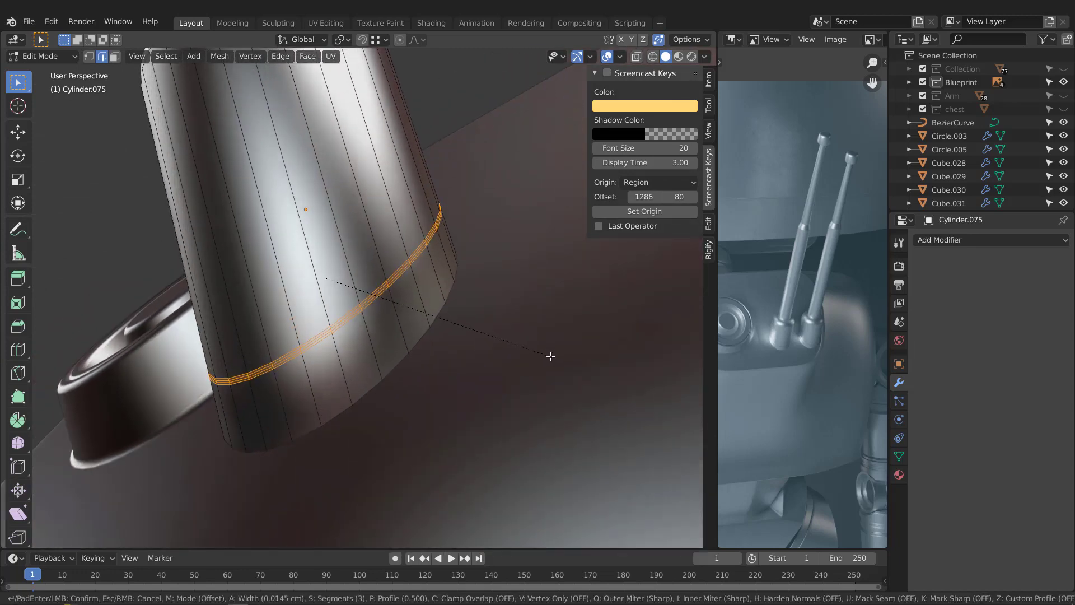
pyautogui.scroll(1, 551, 356)
pyautogui.click(549, 356)
pyautogui.scroll(4, 403, 297)
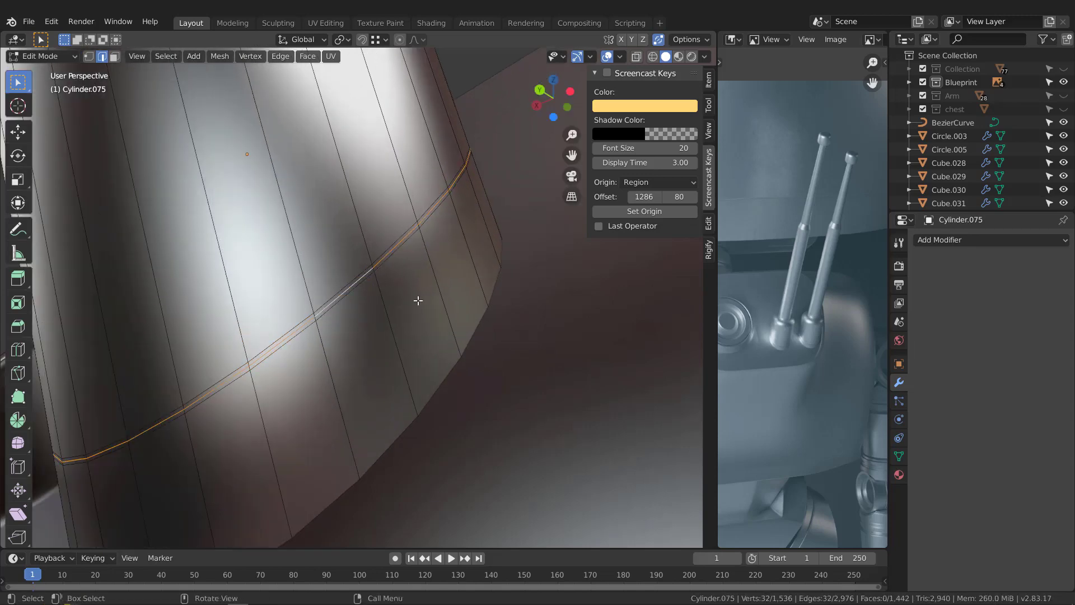
# Step: Save the file and push the bevel's middle edge loop inward with Shrink/Fatten at an offset of 0.0934 cm to form a groove
pyautogui.moveTo(636, 411); pyautogui.dragTo(641, 412, button='middle')
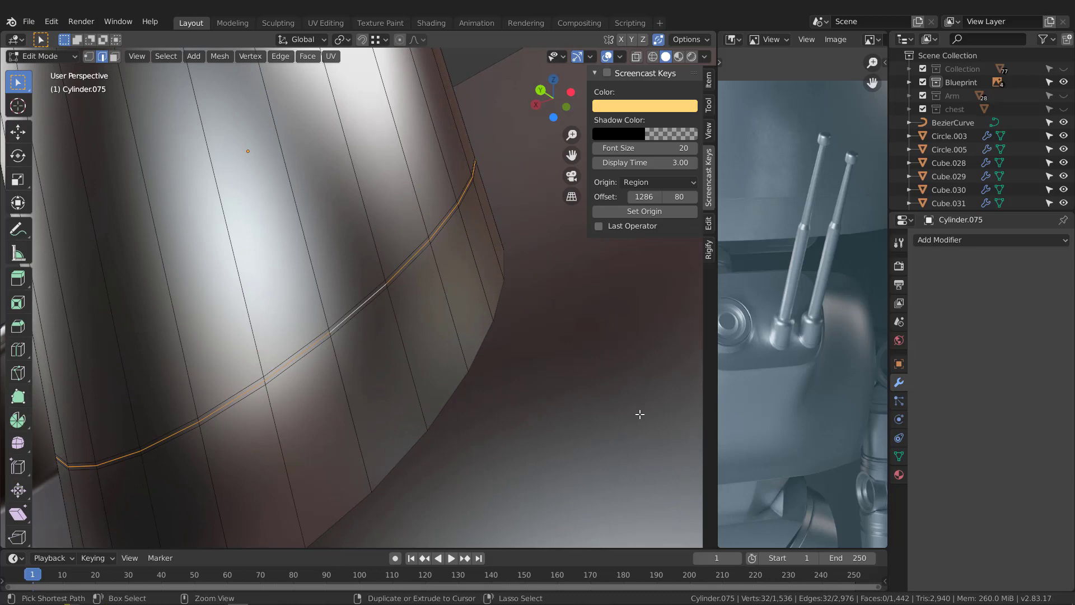
pyautogui.hotkey('ctrl', 's')
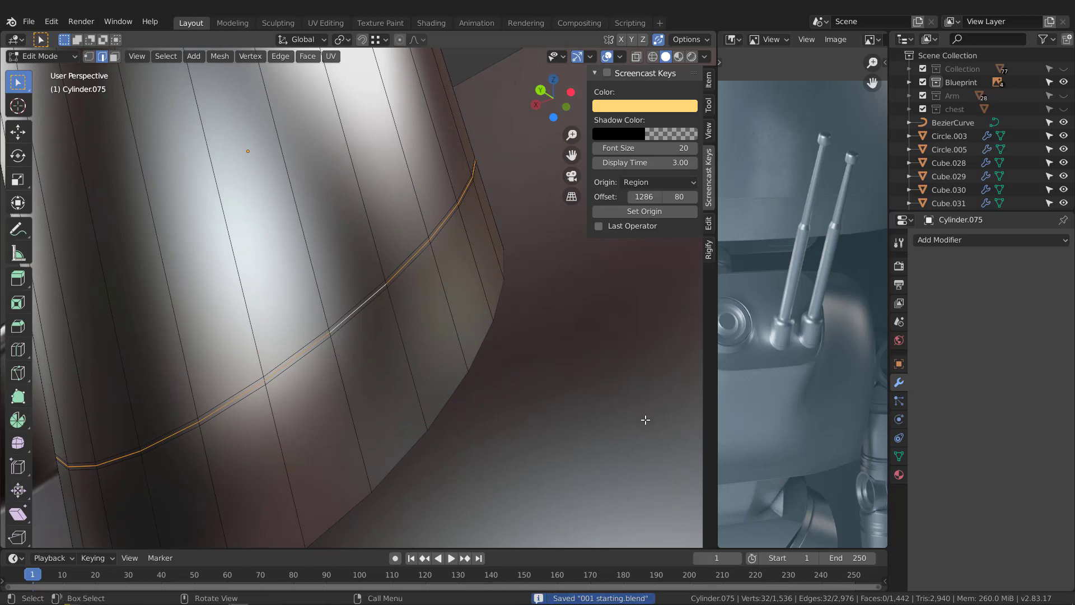
pyautogui.hotkey('alt', 's')
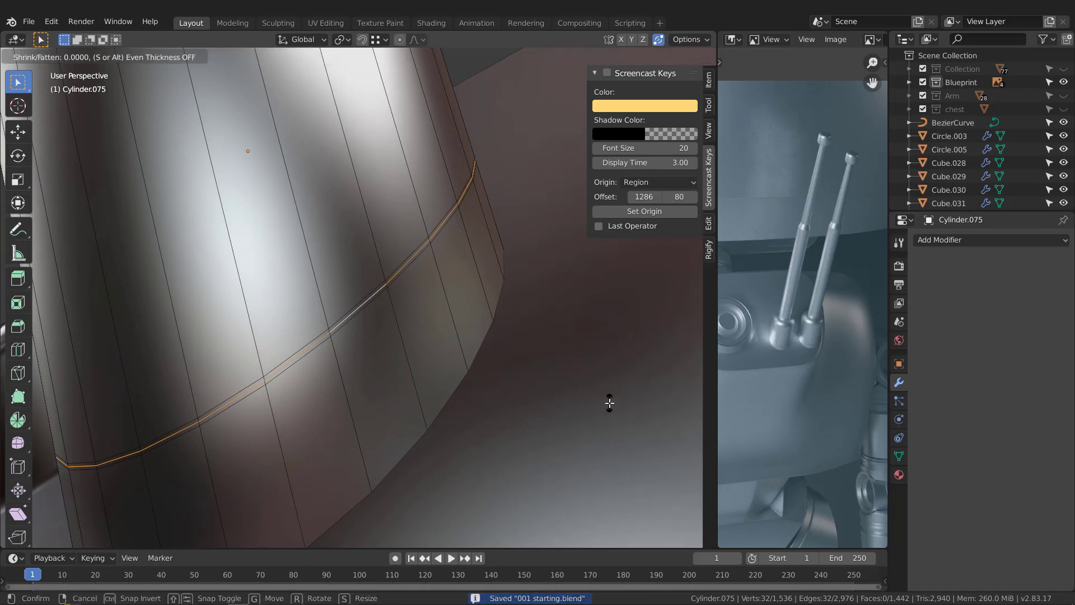
pyautogui.click(449, 384)
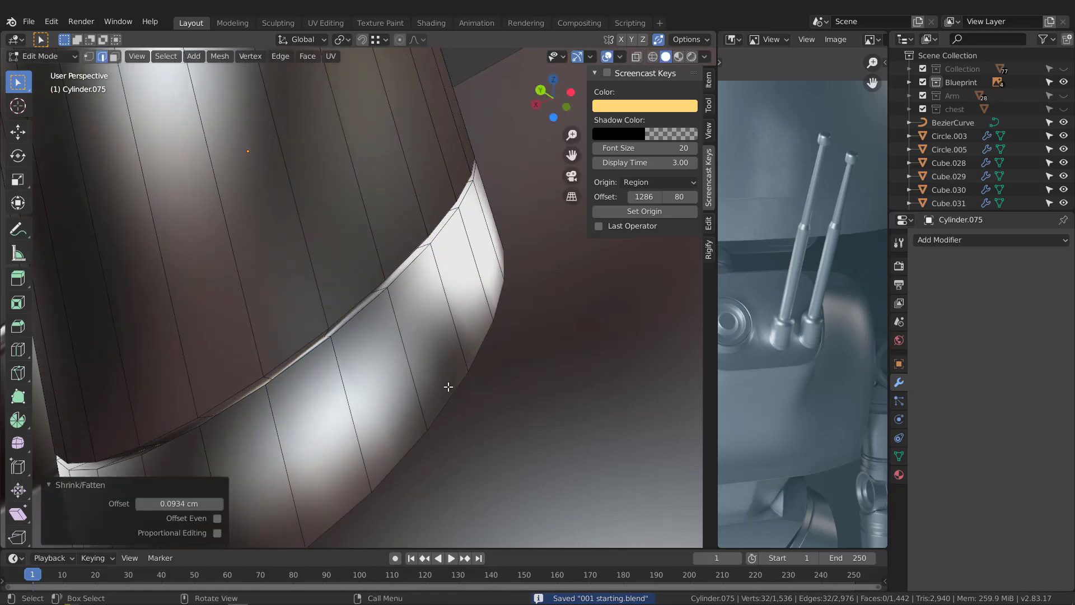
# Step: Select the groove's two outer edge loops and bevel them about 0.0178 cm with three segments
pyautogui.keyDown('alt'); pyautogui.click(344, 319); pyautogui.keyUp('alt')
pyautogui.keyDown('alt'); pyautogui.keyDown('shift'); pyautogui.click(351, 323); pyautogui.keyUp('shift'); pyautogui.keyUp('alt')
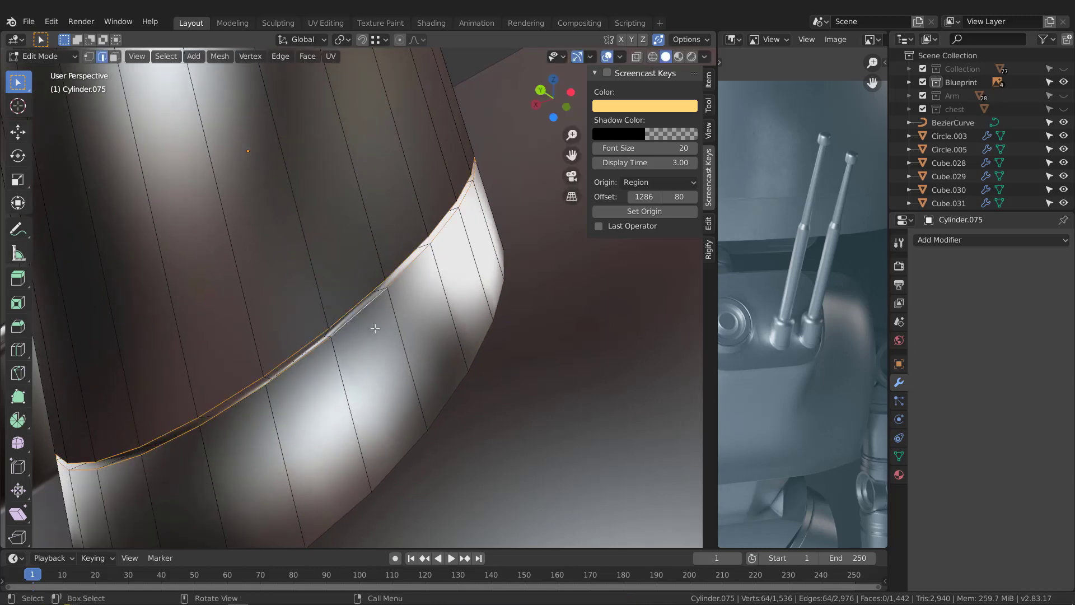
pyautogui.moveTo(374, 329); pyautogui.dragTo(617, 424, button='middle')
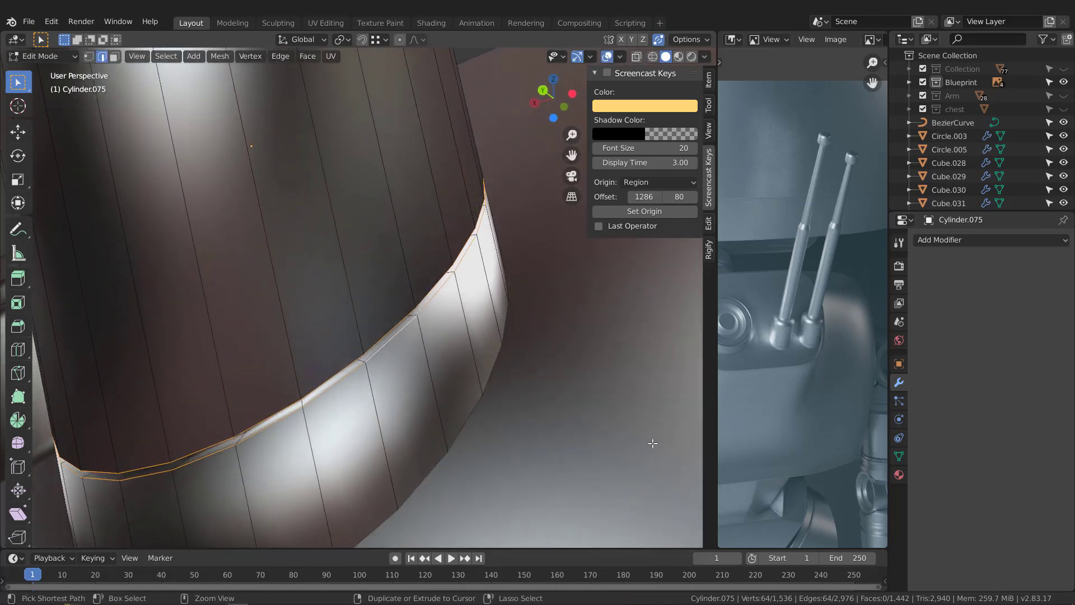
pyautogui.hotkey('ctrl', 'b')
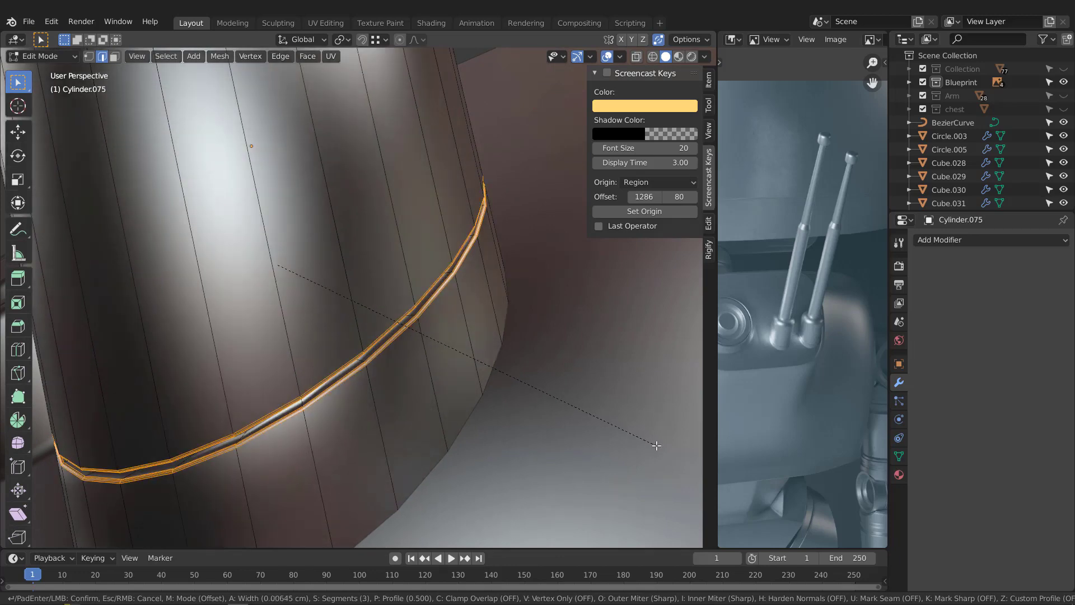
pyautogui.scroll(1, 657, 446)
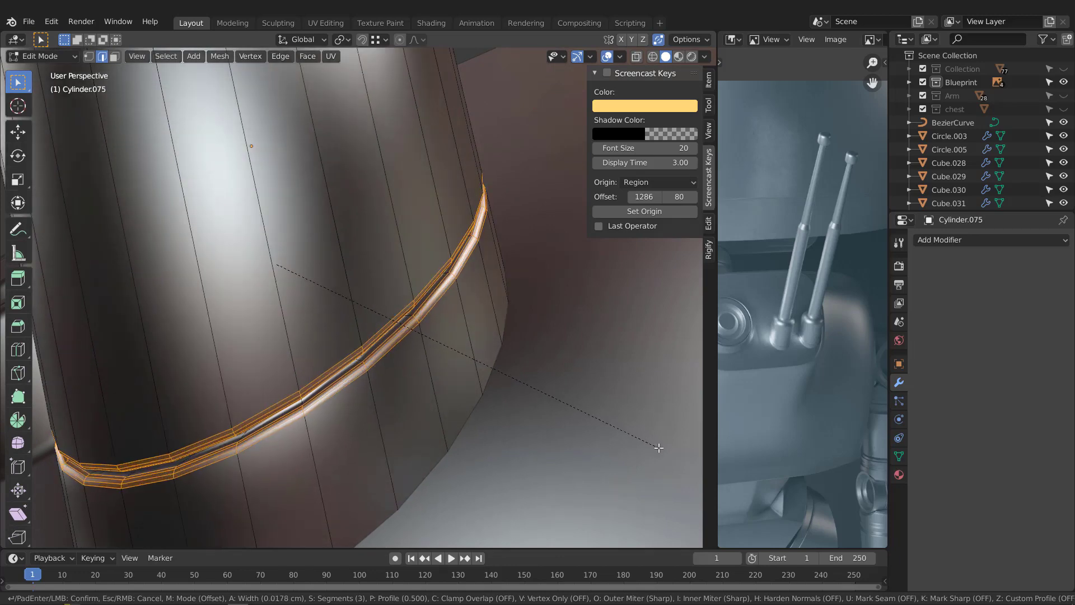
pyautogui.click(659, 448)
# Step: Return to Object Mode and add a Weighted Normal modifier to the antenna
pyautogui.scroll(-5, 434, 341)
pyautogui.scroll(2, 420, 342)
pyautogui.moveTo(434, 341); pyautogui.dragTo(401, 339, button='middle')
pyautogui.press('Tab')
pyautogui.scroll(-2, 414, 340)
pyautogui.scroll(-1, 401, 339)
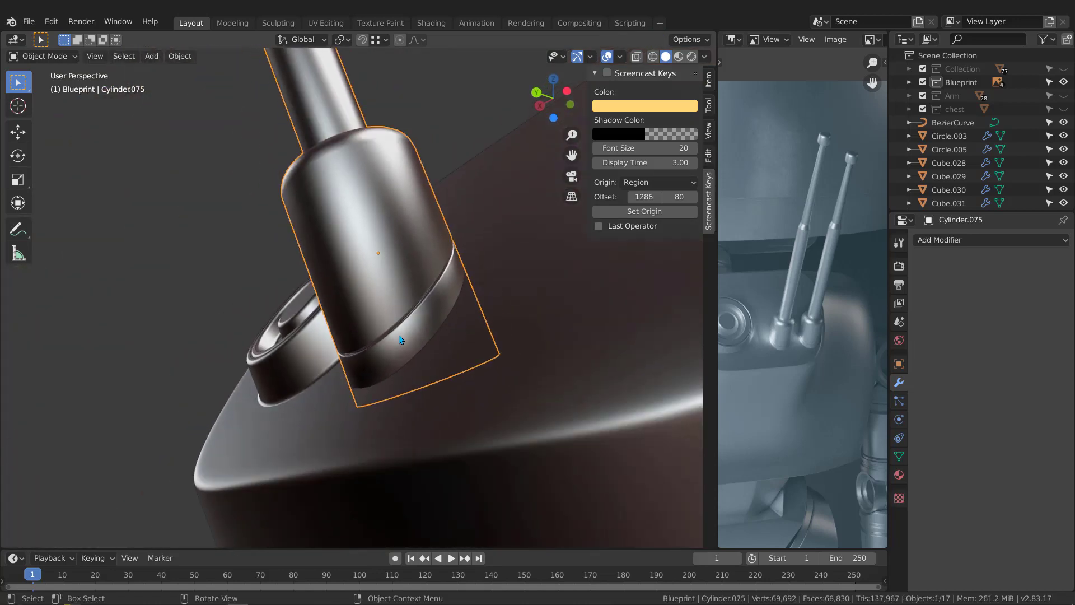
pyautogui.scroll(3, 401, 340)
pyautogui.click(946, 241)
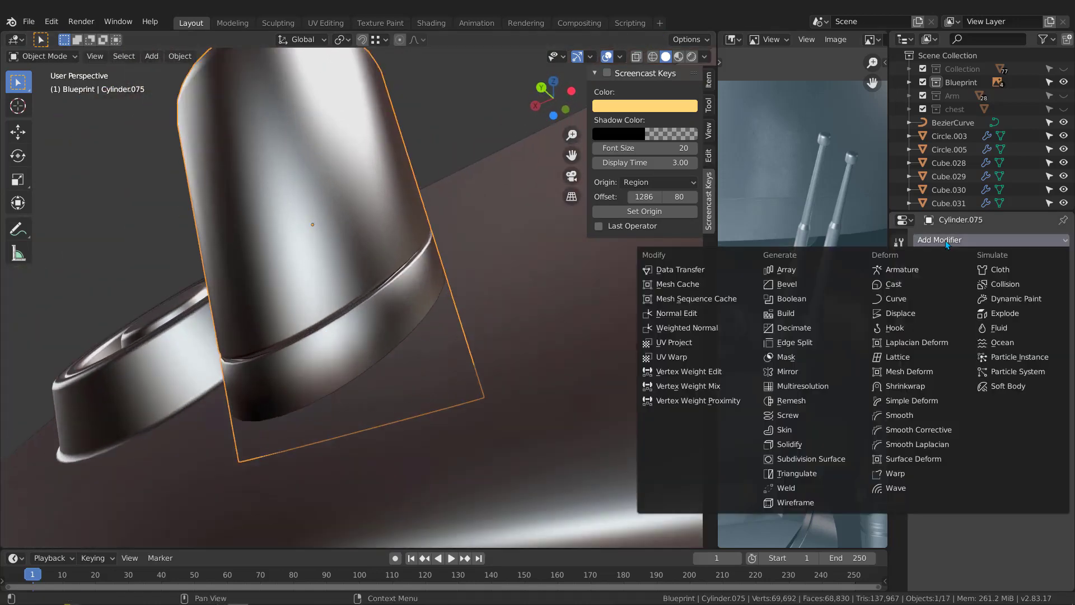
pyautogui.click(687, 328)
# Step: Delete the hidden bottom cap face of the antenna base and return to Object Mode
pyautogui.moveTo(511, 303); pyautogui.dragTo(391, 275, button='middle')
pyautogui.press('Tab')
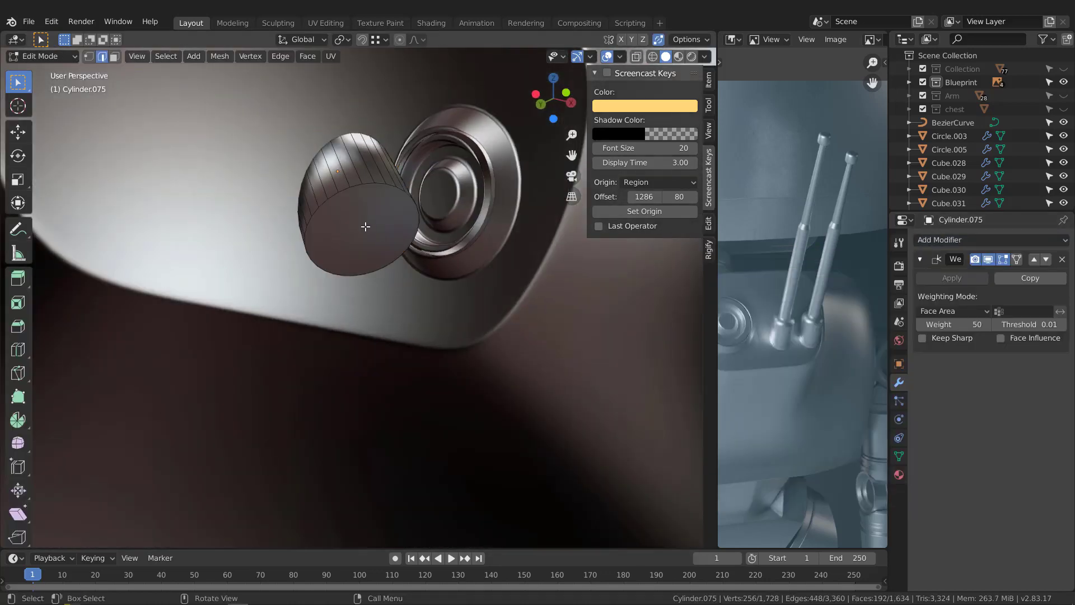
pyautogui.click(365, 227)
pyautogui.press('3')
pyautogui.click(365, 226)
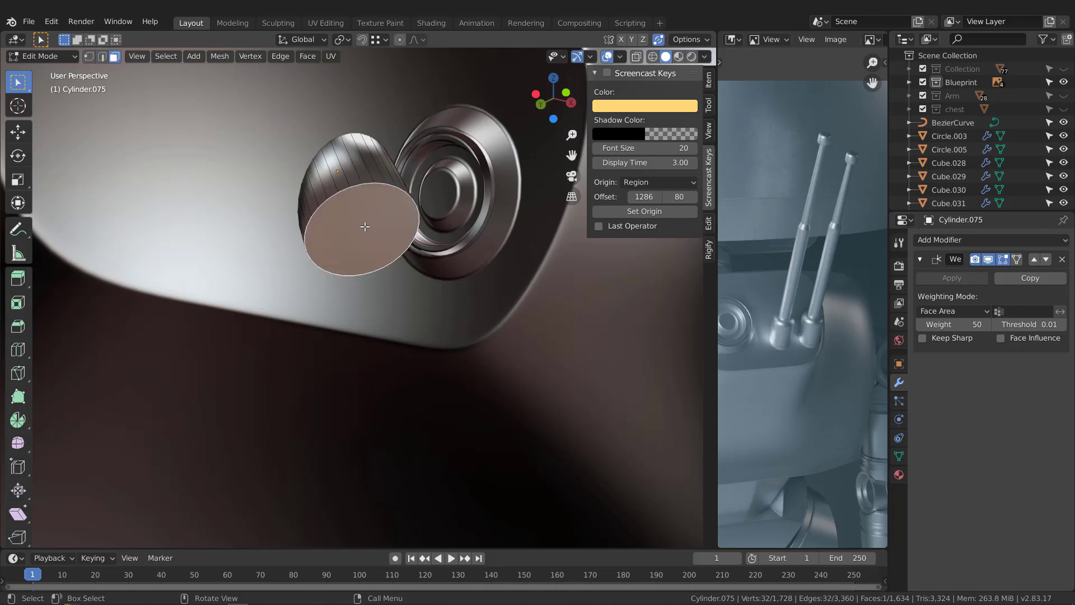
pyautogui.press('x')
pyautogui.click(364, 227)
pyautogui.moveTo(364, 227); pyautogui.dragTo(420, 233, button='middle')
pyautogui.press('Tab')
# Step: Inspect the shading around the base groove and apply the antenna's Weighted Normal modifier
pyautogui.moveTo(280, 207); pyautogui.dragTo(273, 179, button='middle')
pyautogui.scroll(3, 308, 207)
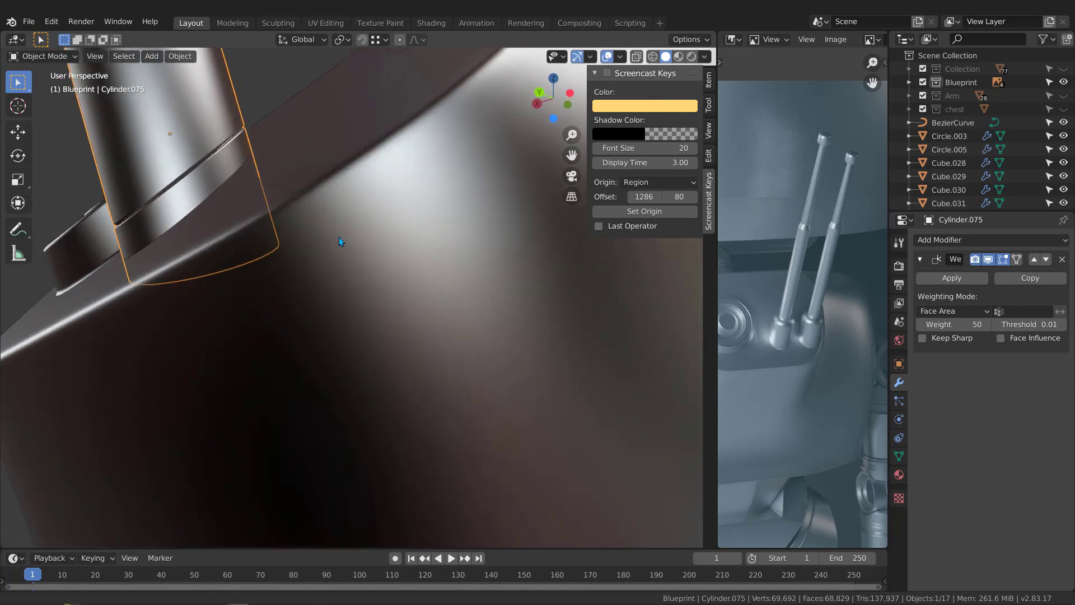
pyautogui.keyDown('shift'); pyautogui.moveTo(338, 237); pyautogui.dragTo(364, 266, button='middle'); pyautogui.keyUp('shift')
pyautogui.scroll(-4, 283, 223)
pyautogui.keyDown('shift'); pyautogui.moveTo(255, 218); pyautogui.dragTo(379, 327, button='middle'); pyautogui.keyUp('shift')
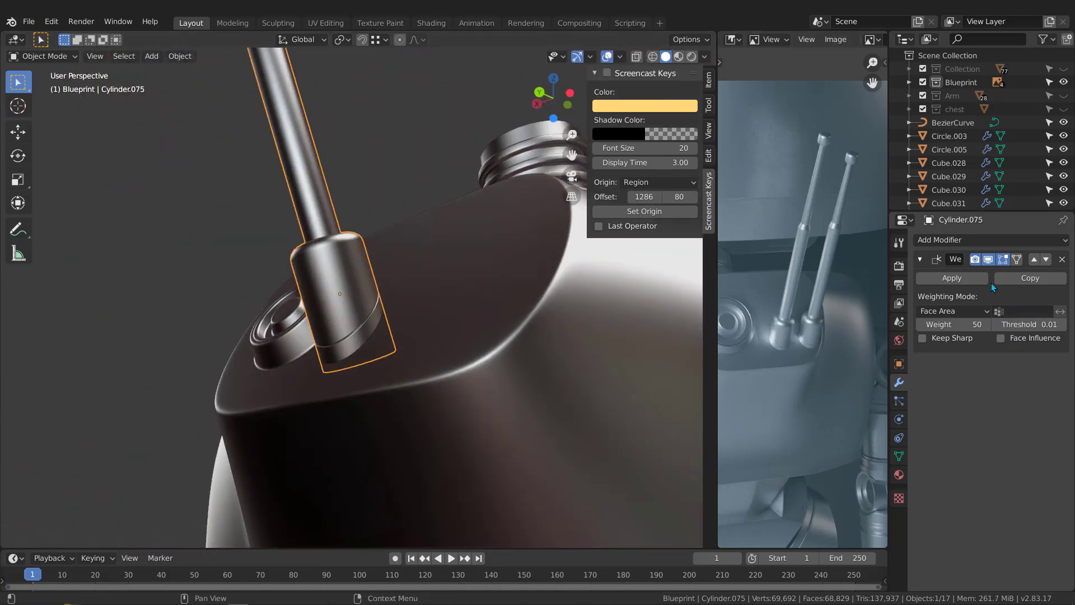
pyautogui.click(952, 278)
# Step: Move the antenna about -0.808 cm along the global X axis, away from the round socket on the back panel
pyautogui.scroll(-4, 449, 308)
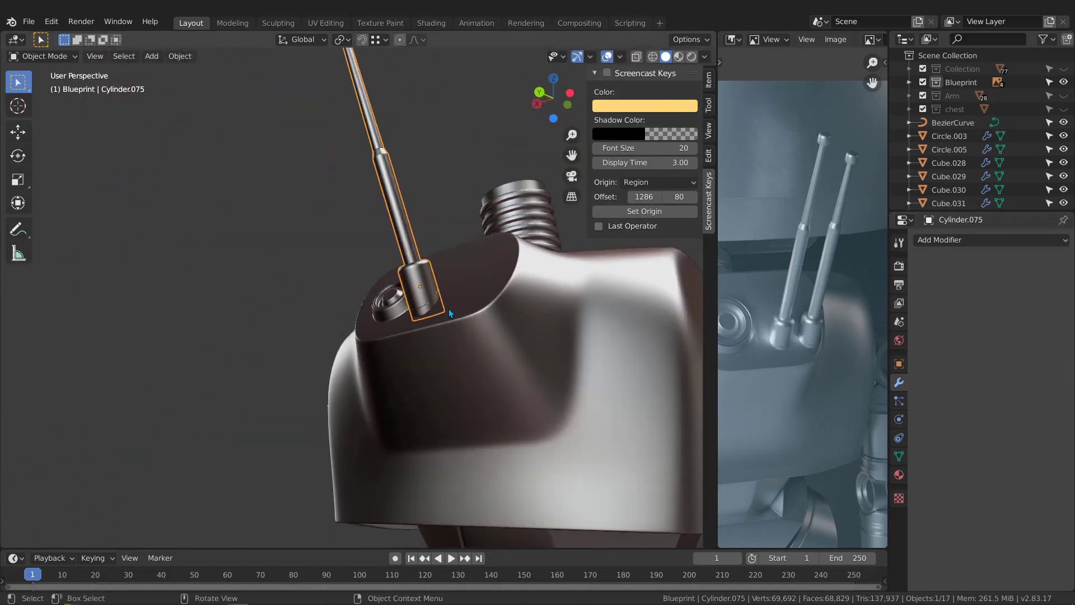
pyautogui.moveTo(448, 308); pyautogui.dragTo(428, 265, button='middle')
pyautogui.scroll(3, 443, 311)
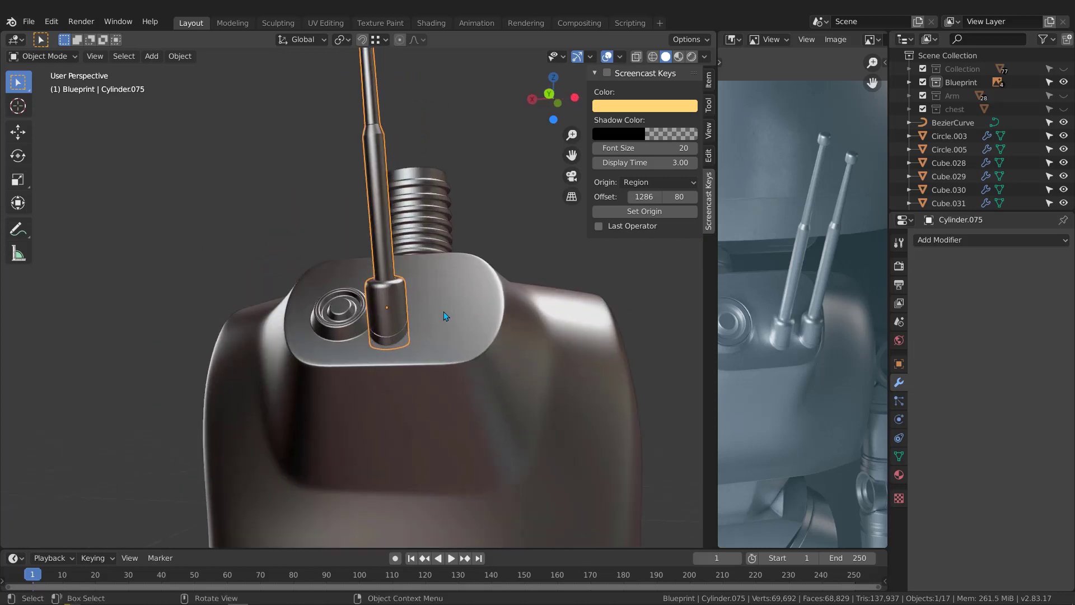
pyautogui.moveTo(443, 318); pyautogui.dragTo(450, 325, button='middle')
pyautogui.press('g')
pyautogui.press('x')
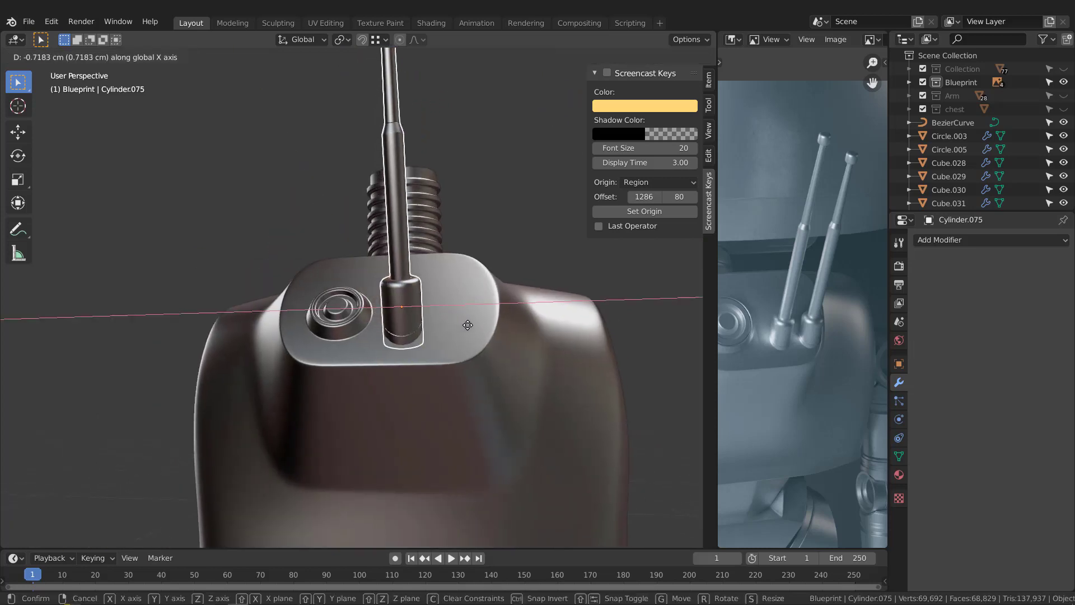
pyautogui.click(475, 327)
# Step: Duplicate the antenna about -1.967 cm along the X axis and compare the pair with the reference image
pyautogui.hotkey('shift', 'd')
pyautogui.press('x')
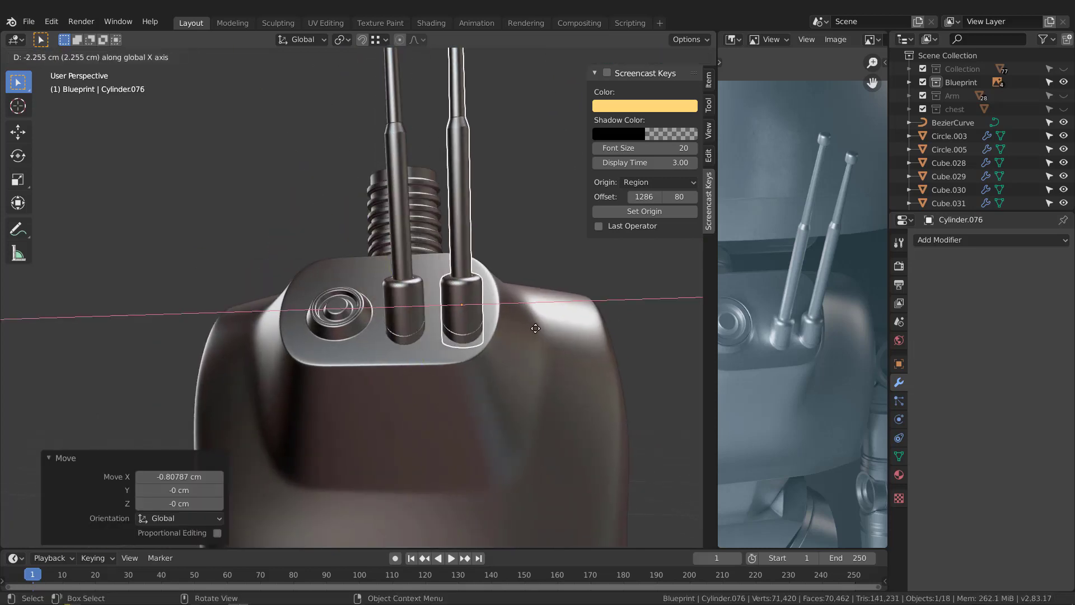
pyautogui.click(528, 326)
pyautogui.moveTo(492, 301); pyautogui.dragTo(484, 302, button='middle')
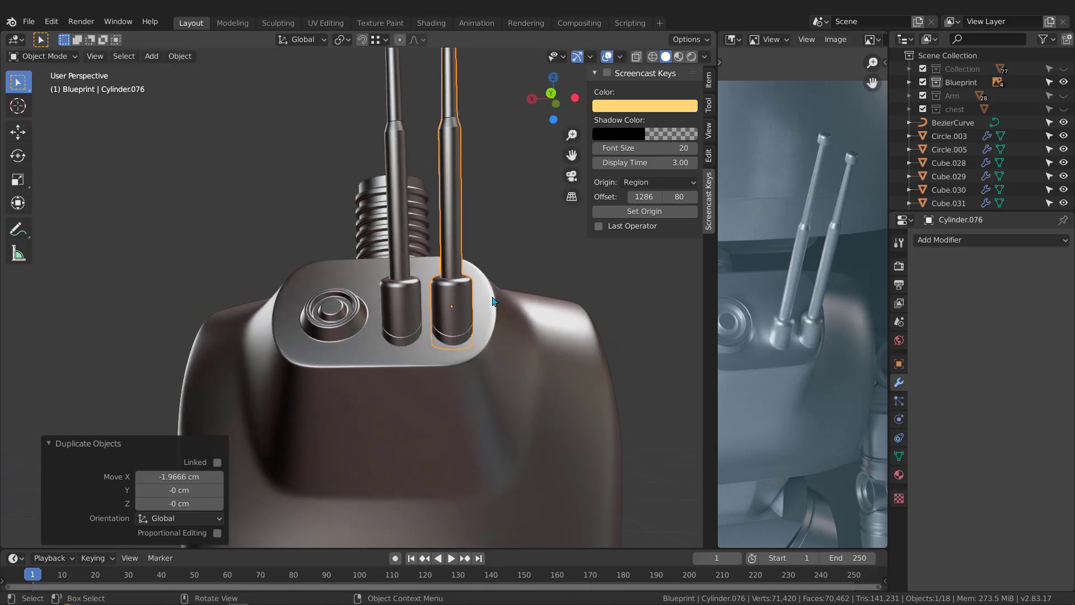
pyautogui.moveTo(490, 298); pyautogui.dragTo(481, 185, button='middle')
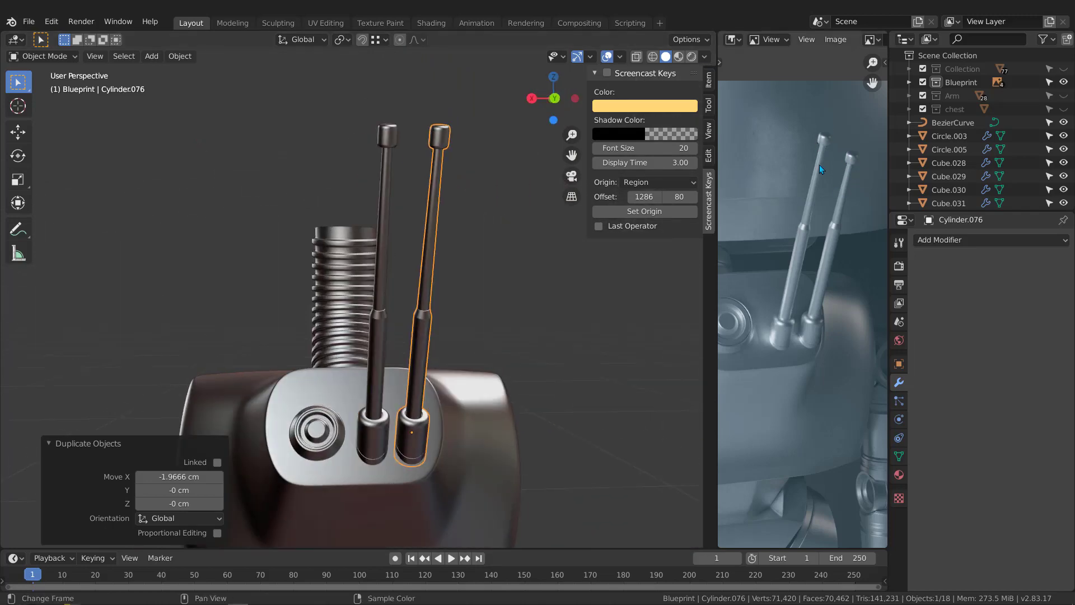
pyautogui.moveTo(419, 131); pyautogui.dragTo(429, 130, button='middle')
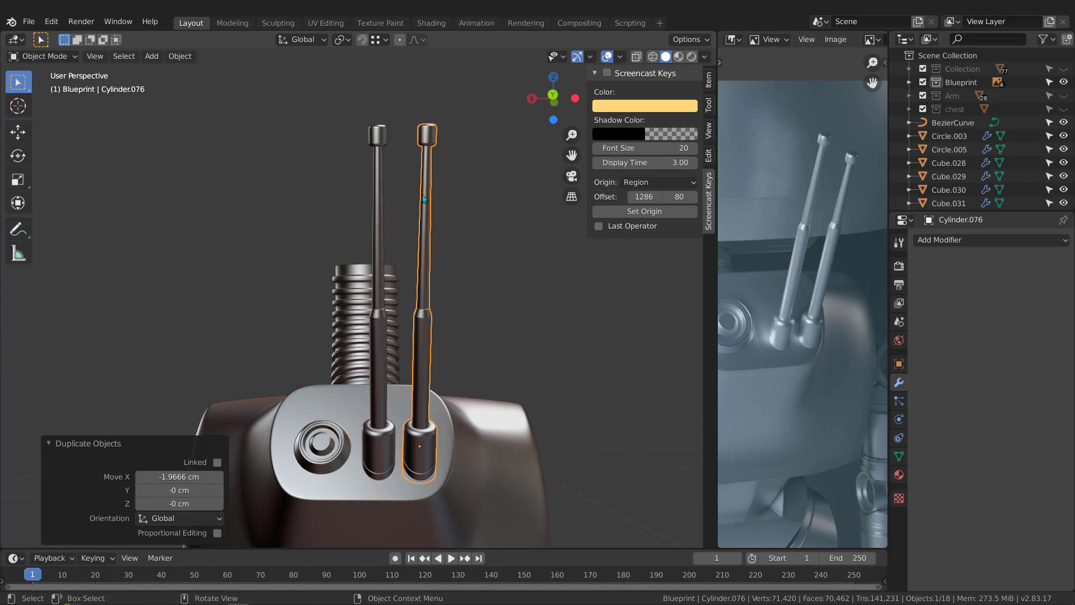
pyautogui.moveTo(424, 197); pyautogui.dragTo(395, 190, button='middle')
# Step: Select the duplicate antenna's tip in wireframe display and move it down along its local Z axis to shorten the antenna
pyautogui.press('Tab')
pyautogui.hotkey('alt', 'z')
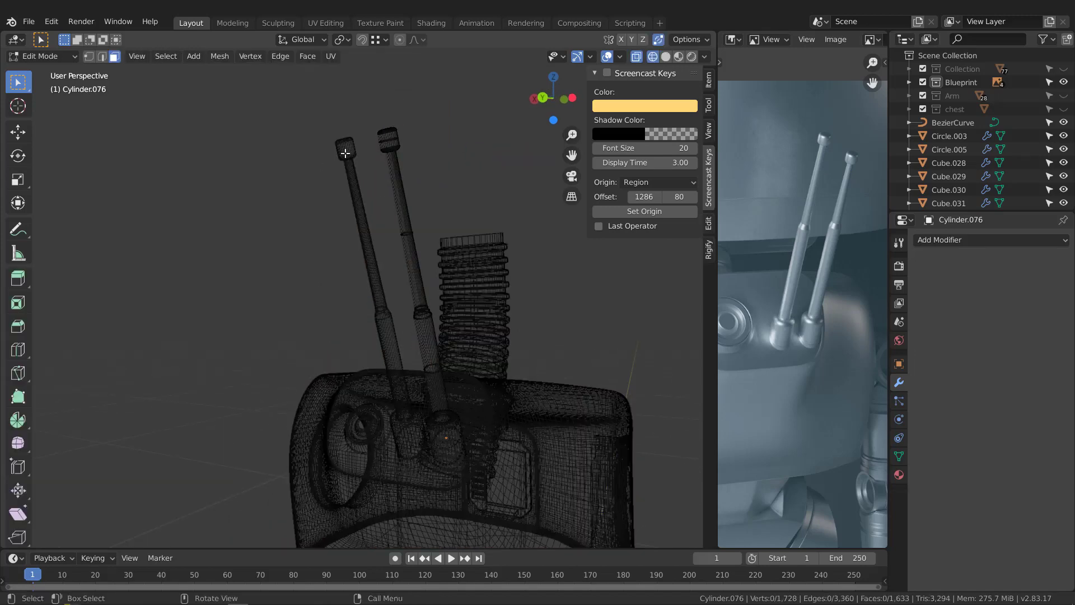
pyautogui.moveTo(365, 104); pyautogui.dragTo(442, 169)
pyautogui.moveTo(434, 175); pyautogui.dragTo(390, 131, button='middle')
pyautogui.scroll(3, 401, 155)
pyautogui.moveTo(459, 288); pyautogui.dragTo(420, 211, button='middle')
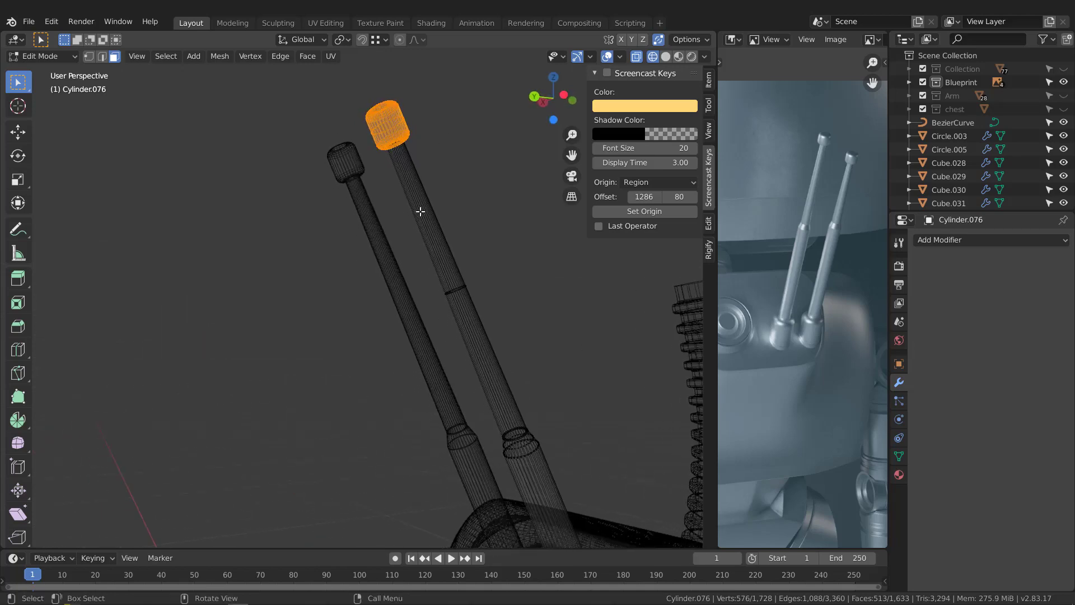
pyautogui.press('g')
pyautogui.press('z')
pyautogui.press('z')
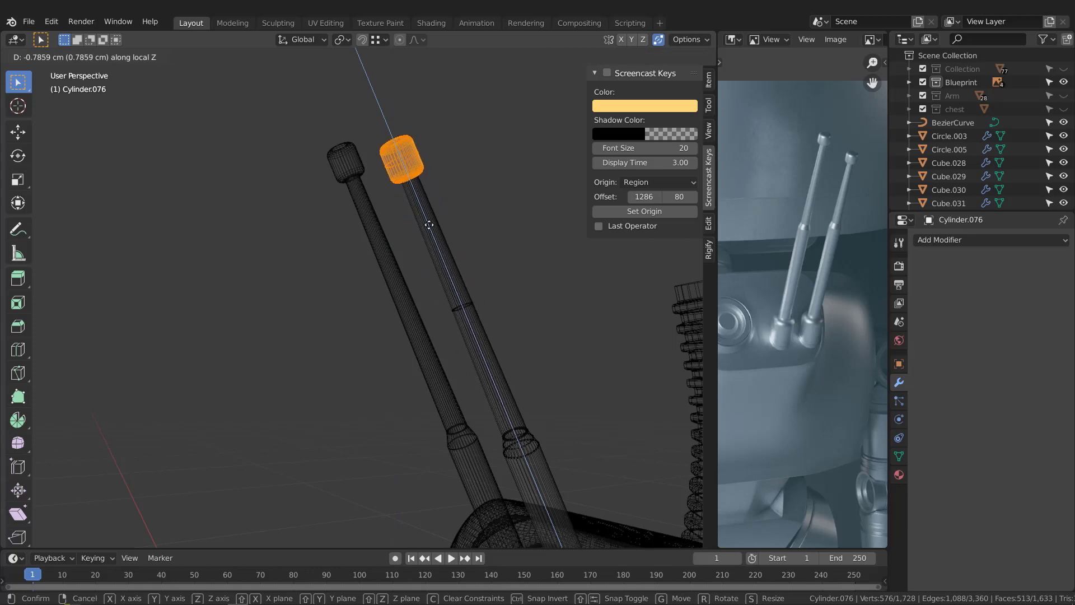
pyautogui.click(422, 214)
# Step: Switch back to solid shading and leave Edit Mode on the shortened antenna
pyautogui.moveTo(507, 248)
pyautogui.mouseDown(button='middle')
pyautogui.moveTo(493, 242)
pyautogui.moveTo(492, 222)
pyautogui.moveTo(397, 240)
pyautogui.moveTo(388, 259)
pyautogui.moveTo(524, 267)
pyautogui.moveTo(405, 287)
pyautogui.moveTo(400, 268)
pyautogui.mouseUp(button='middle')
pyautogui.press('Tab')
pyautogui.press('Tab')
pyautogui.hotkey('shift', 'z')
pyautogui.press('Tab')
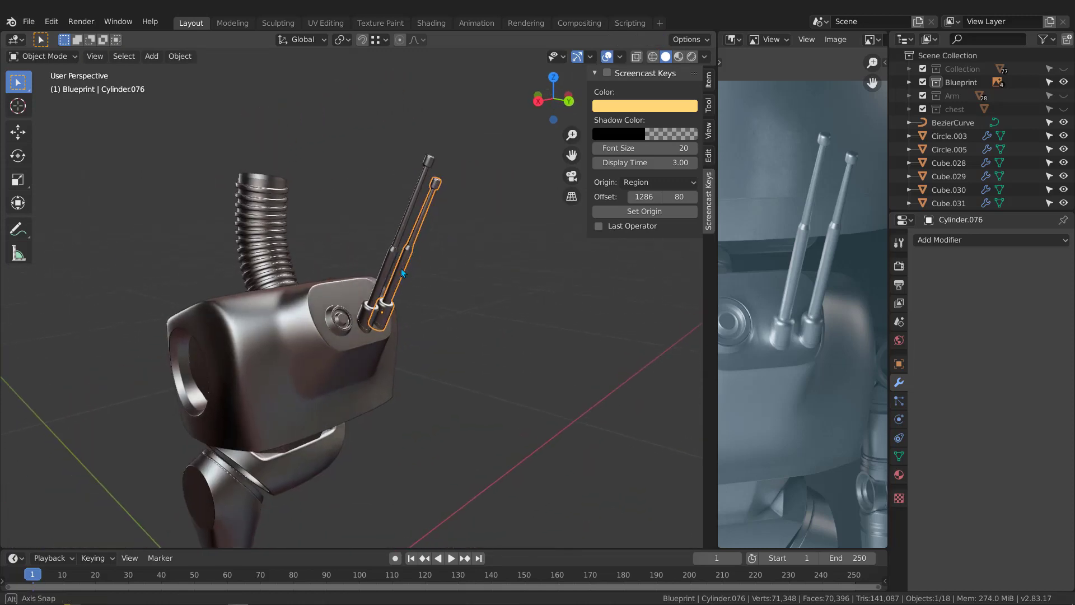
# Step: Unhide the Collection, Arm and chest collections and look over the whole robot
pyautogui.click(1063, 69)
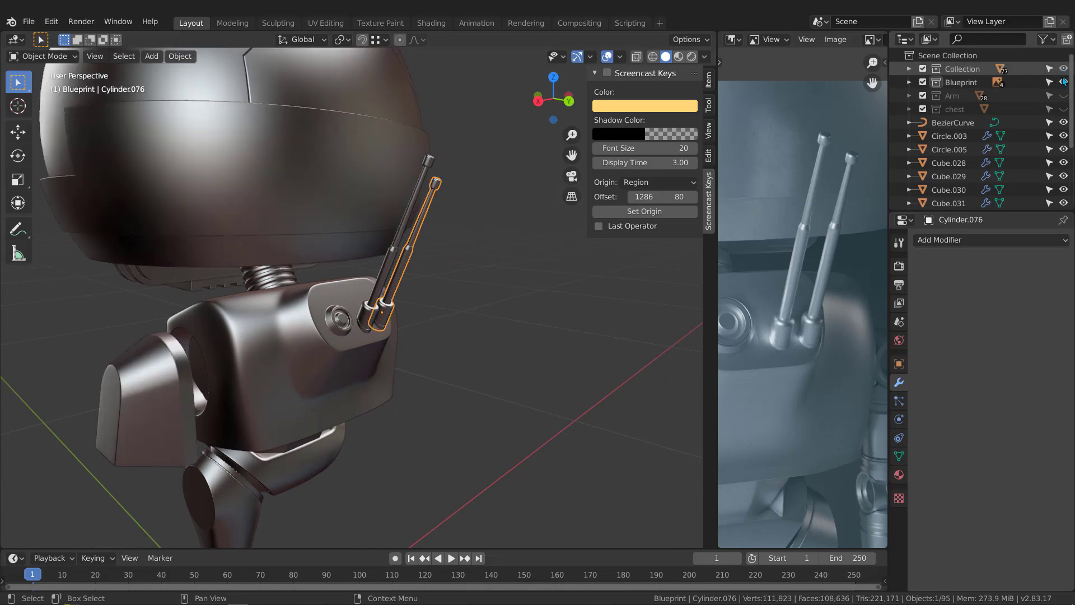
pyautogui.click(1064, 96)
pyautogui.click(1063, 109)
pyautogui.scroll(-1, 368, 265)
pyautogui.moveTo(368, 264); pyautogui.dragTo(469, 260, button='middle')
pyautogui.scroll(5, 387, 285)
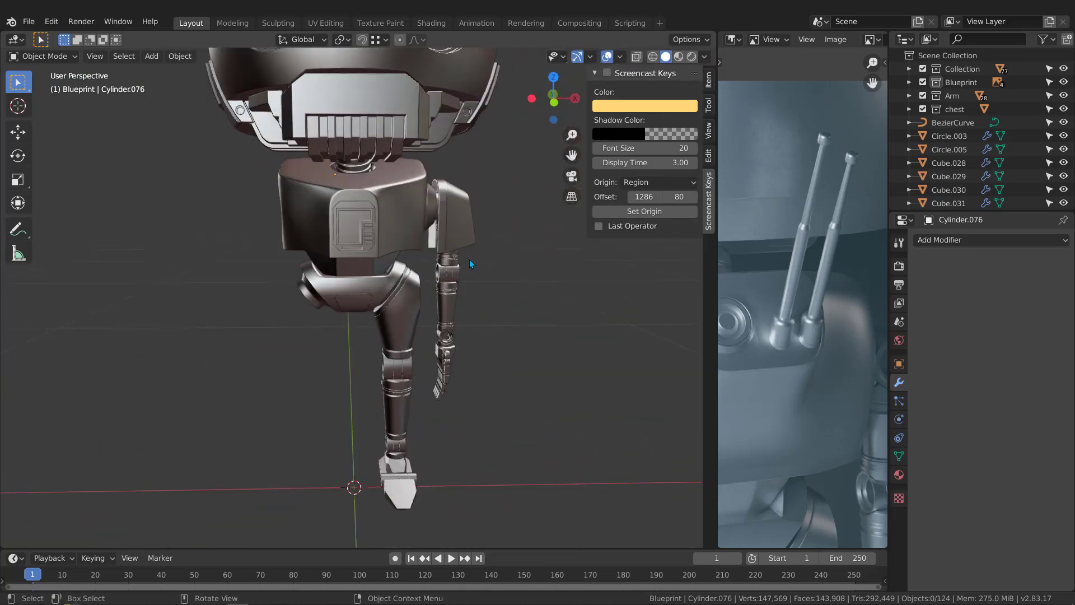
pyautogui.moveTo(457, 324); pyautogui.dragTo(425, 307, button='middle')
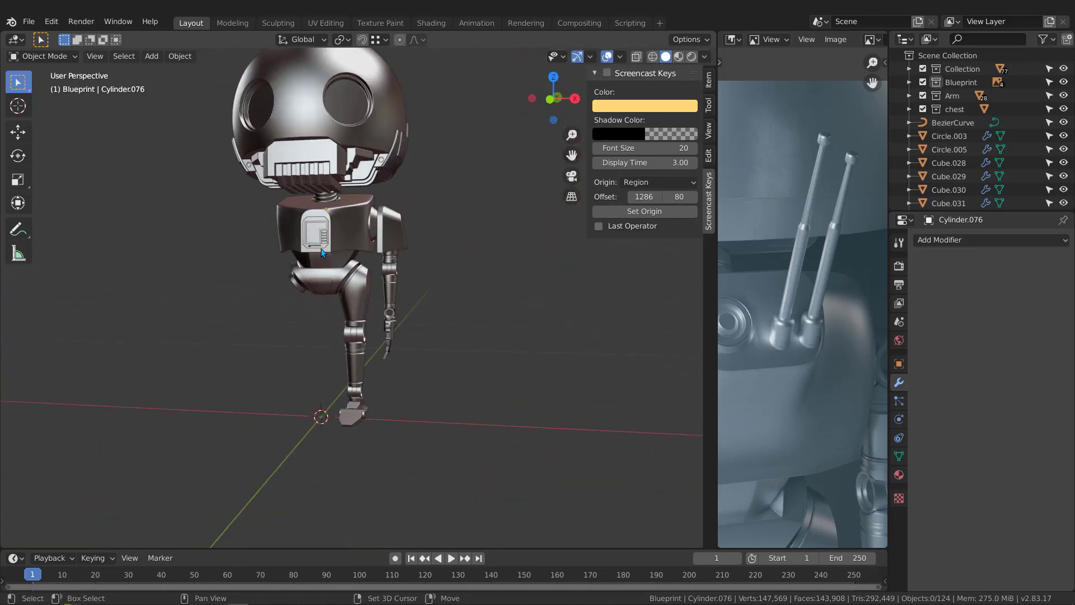